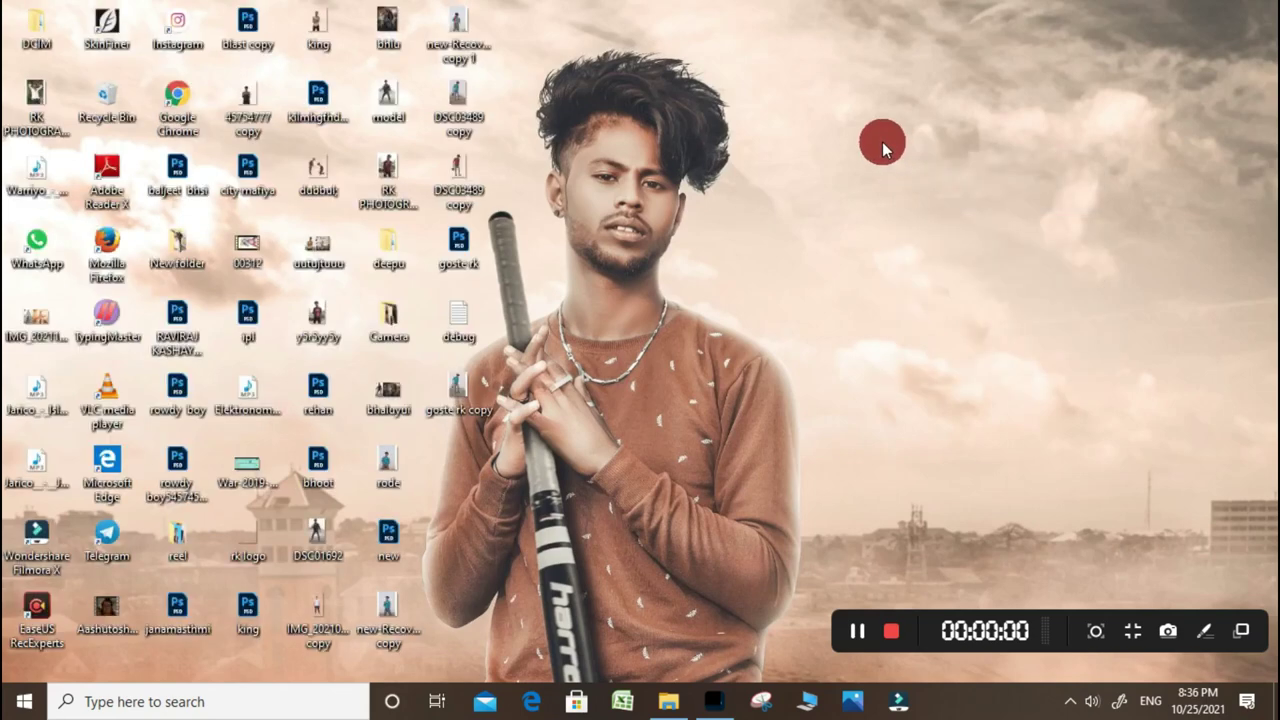
Drag the back cityscape image from the hocky s folder onto the white canvas as a layer
left_click(905, 192)
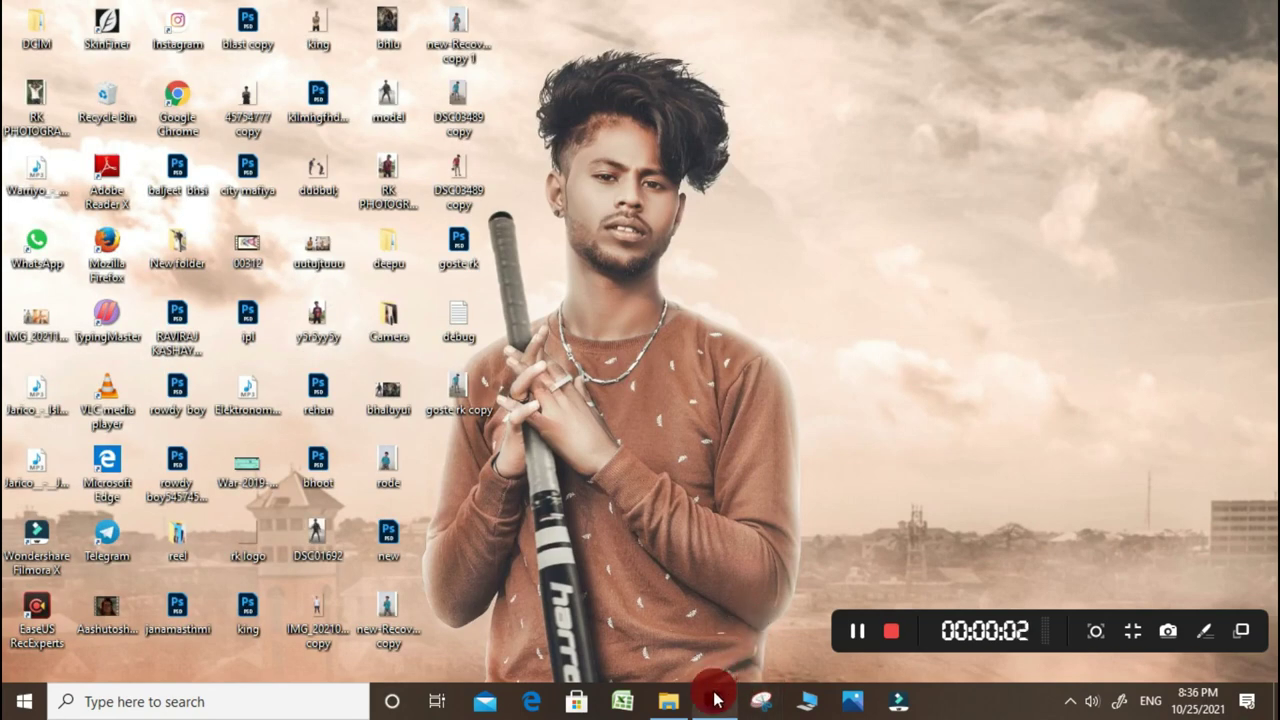
left_click(714, 697)
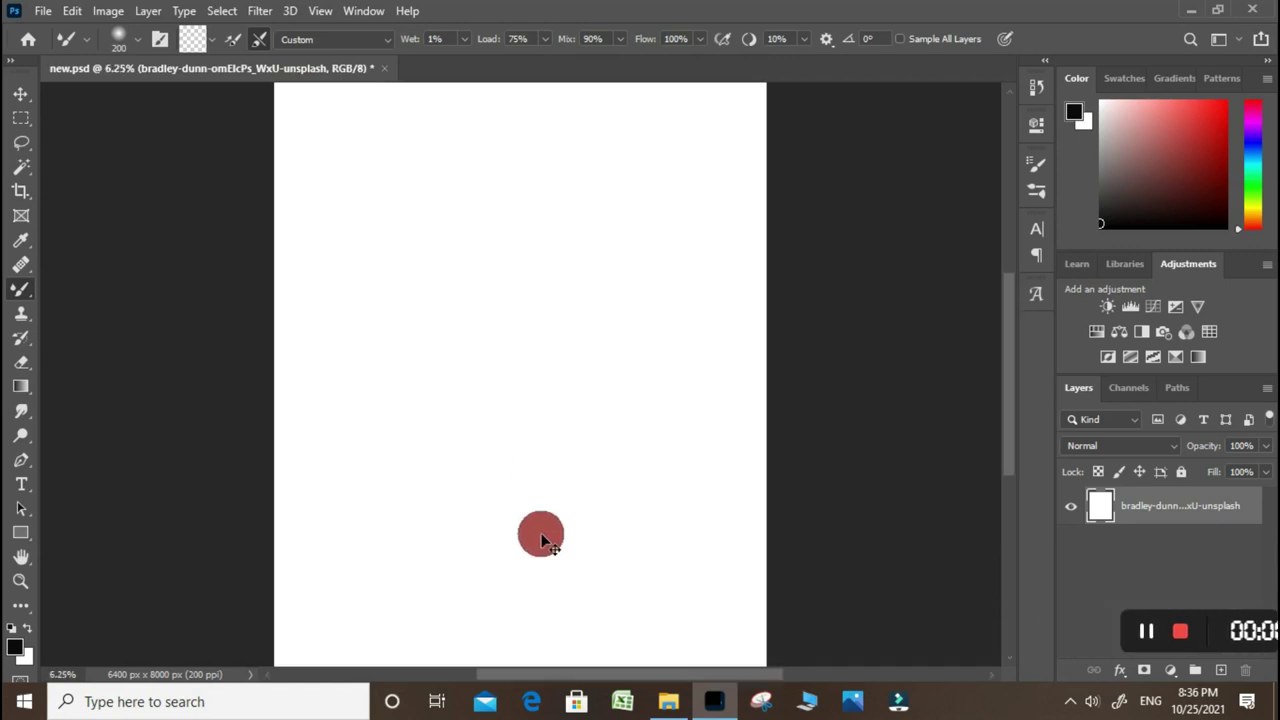
left_click(668, 700)
mouse_move(243, 170)
left_mouse_down()
mouse_move(560, 508)
mouse_move(714, 700)
mouse_move(614, 545)
left_mouse_up()
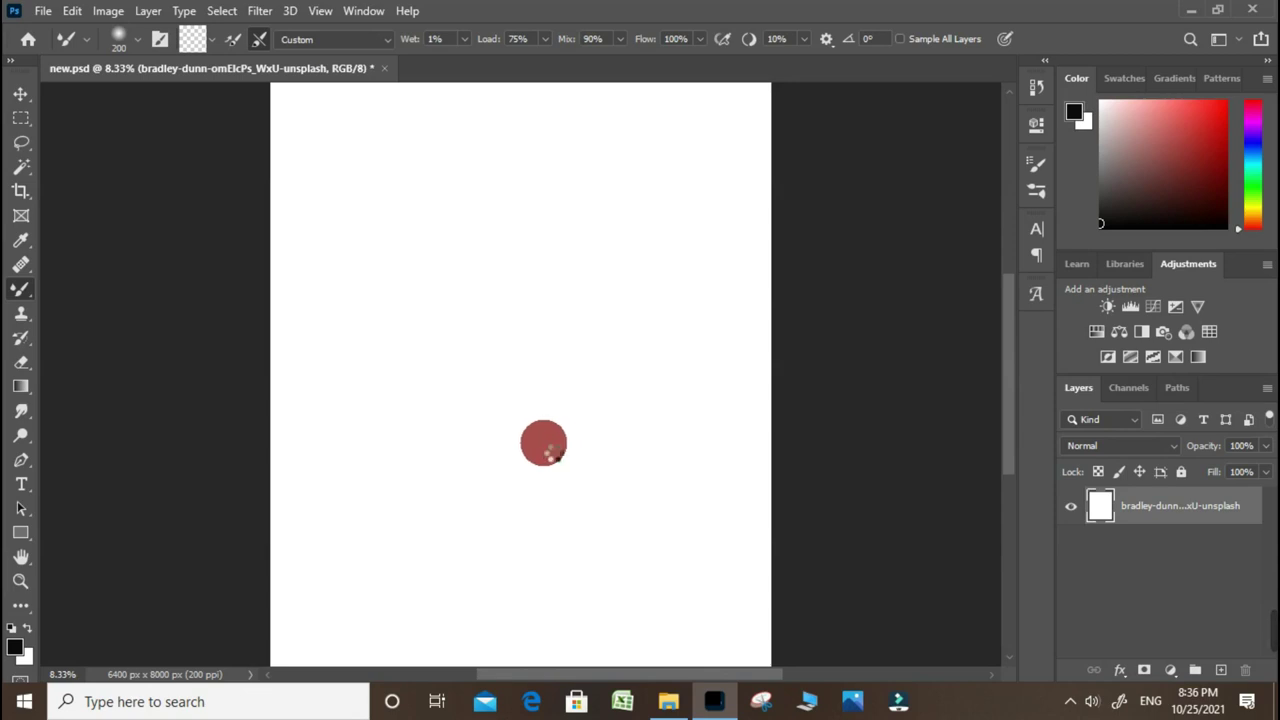
left_click_drag(551, 452, 545, 446)
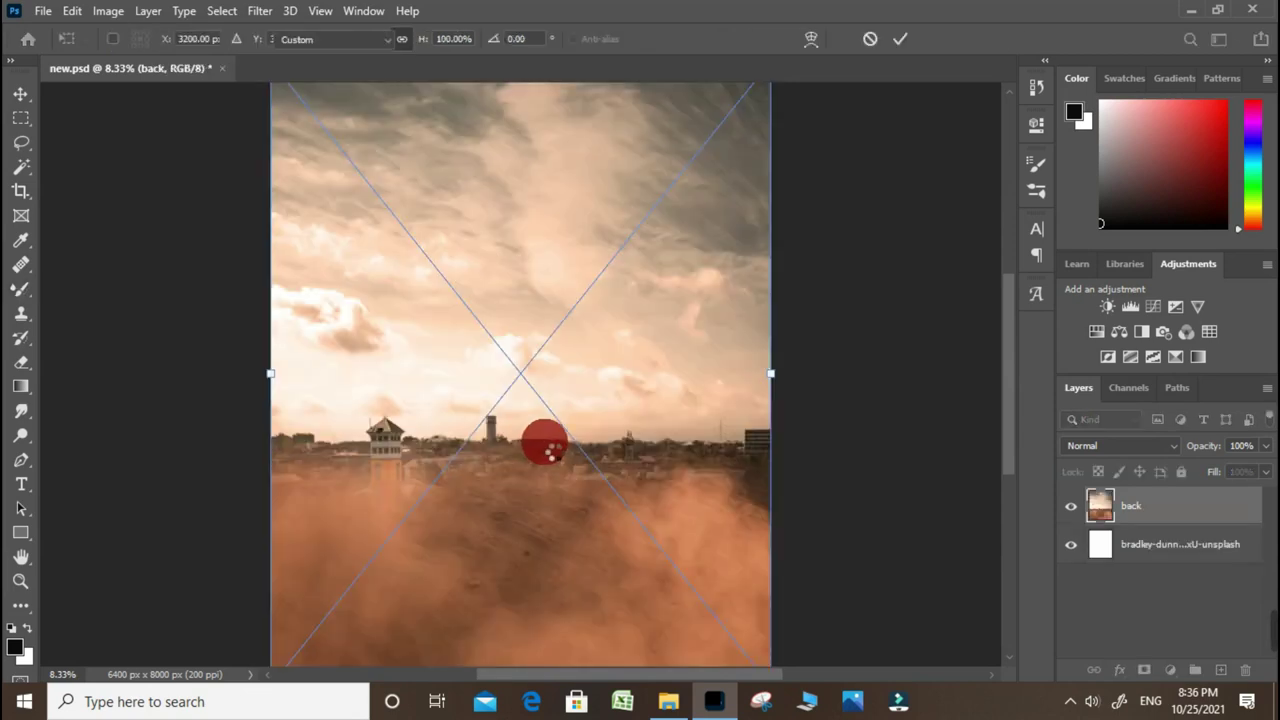
Commit the back image, rasterize it and give it a layer mask
key("Return")
key("b")
left_click(555, 474)
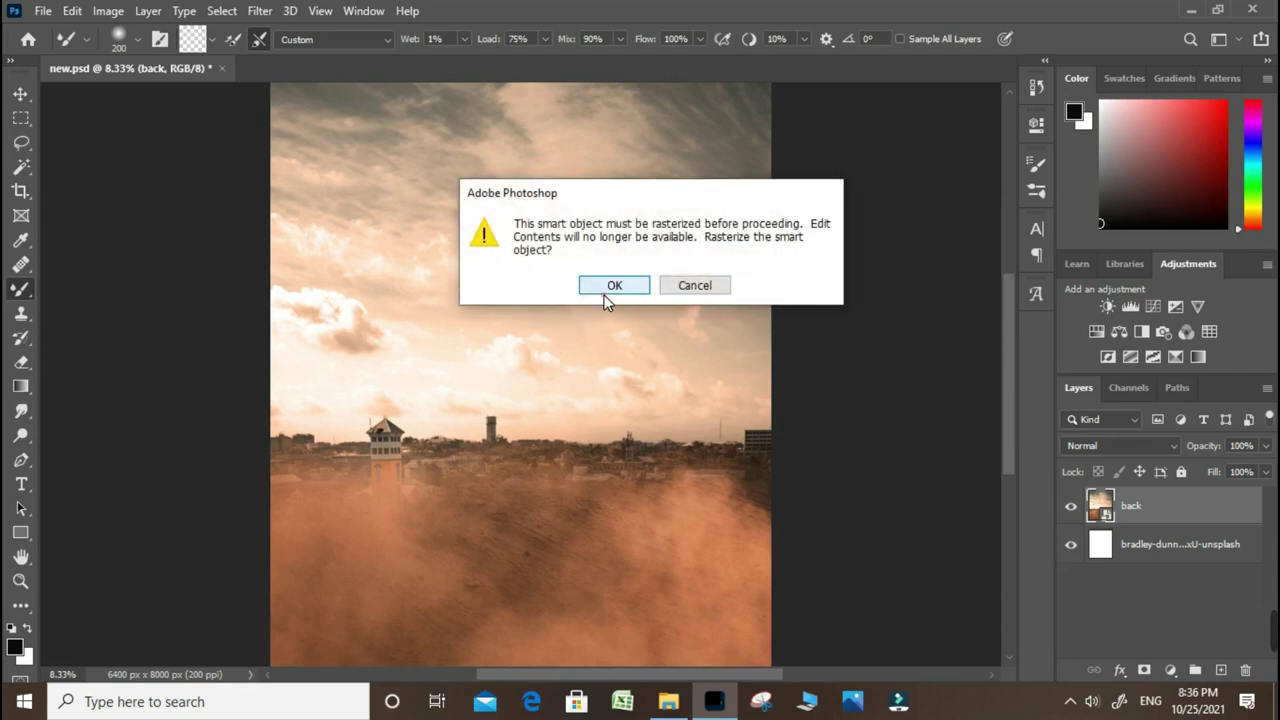
left_click(612, 286)
key("ctrl+minus")
mouse_move(1100, 505)
left_mouse_down()
mouse_move(1157, 686)
mouse_move(1146, 670)
left_mouse_up()
right_click(1153, 513)
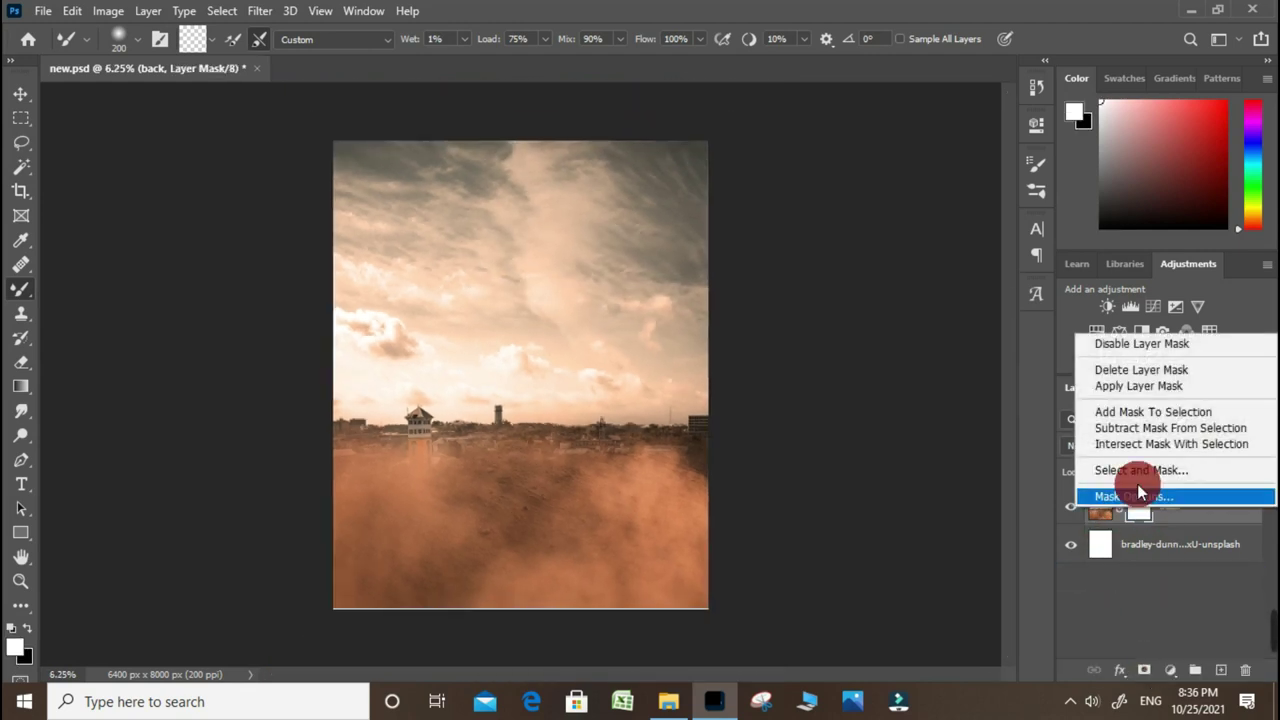
left_click(1194, 517)
Add a Photo Filter adjustment with Warming Filter (85) at 31% density
left_click(1171, 671)
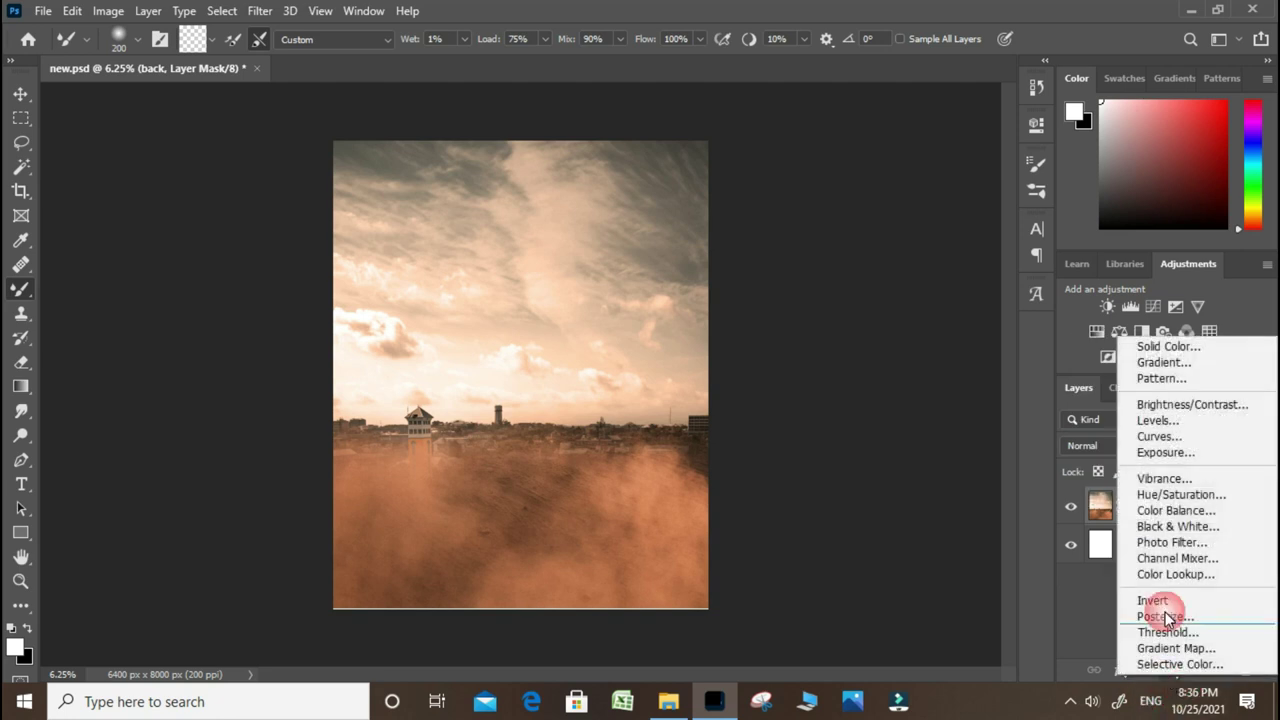
left_click(1175, 547)
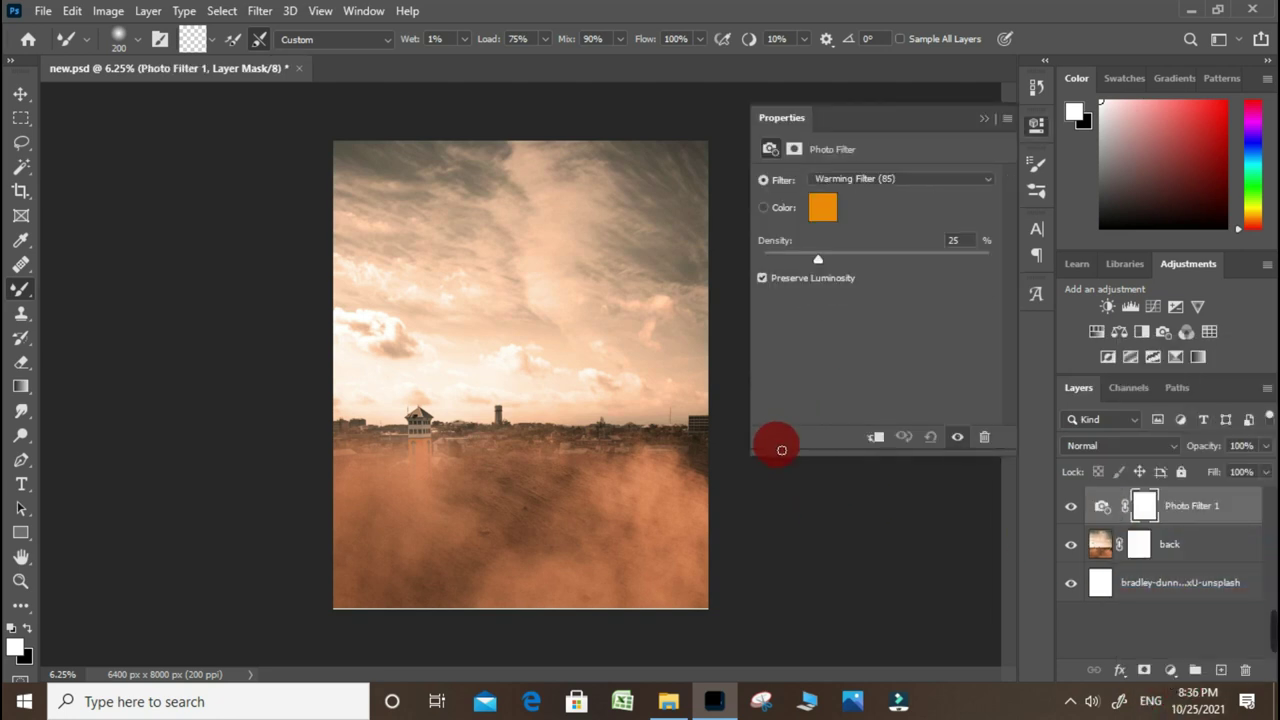
left_click(831, 252)
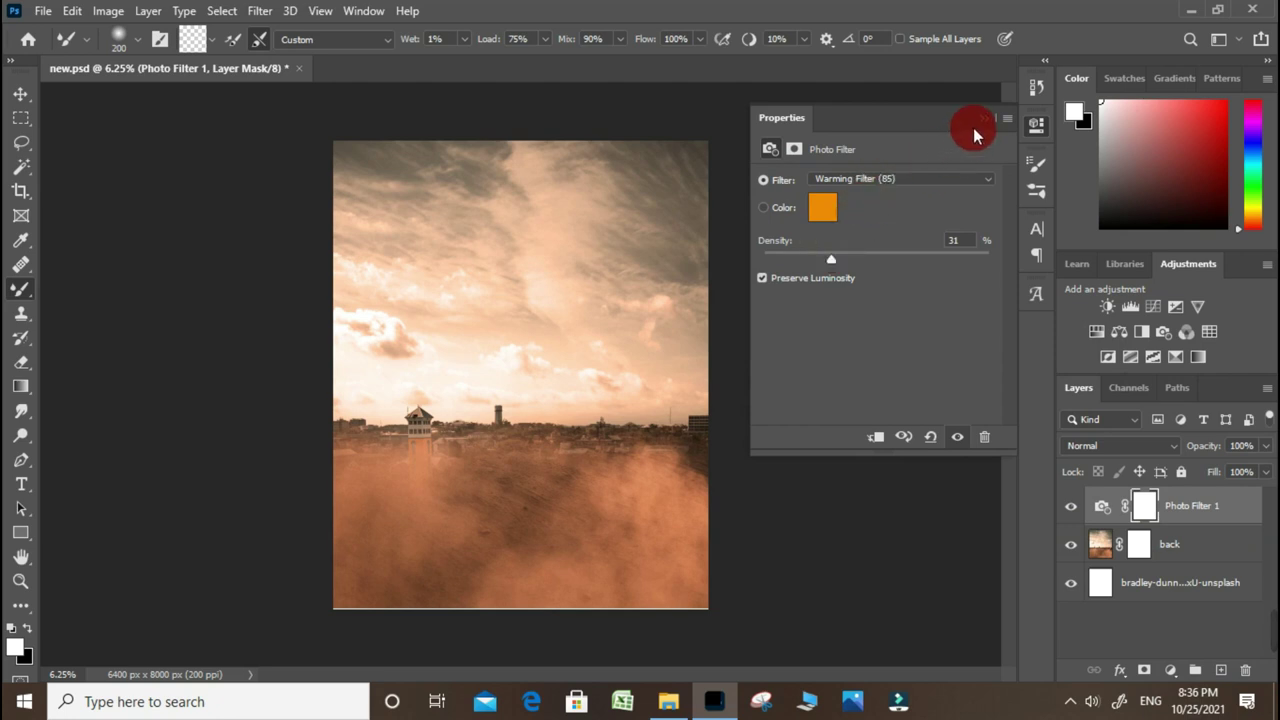
left_click(984, 118)
Stretch the back layer slightly taller, to about 102%, with Free Transform
left_click(1176, 545)
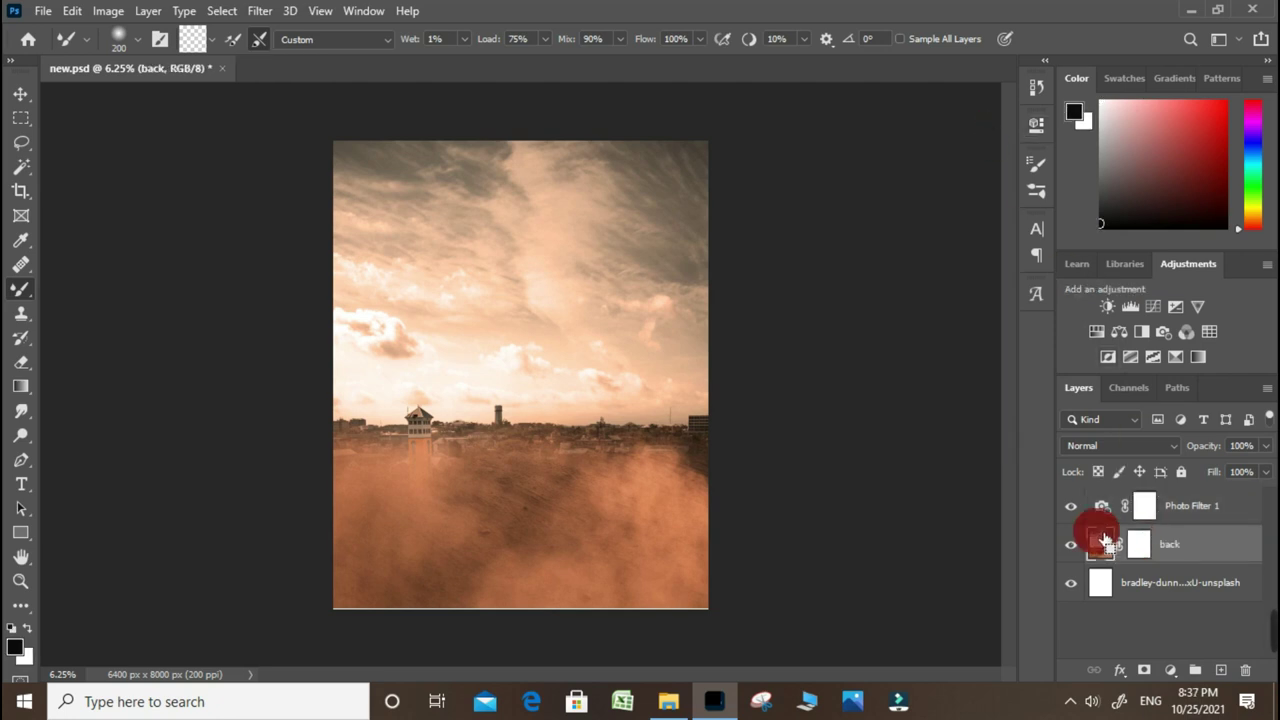
key("ctrl+t")
left_click_drag(530, 619, 518, 614)
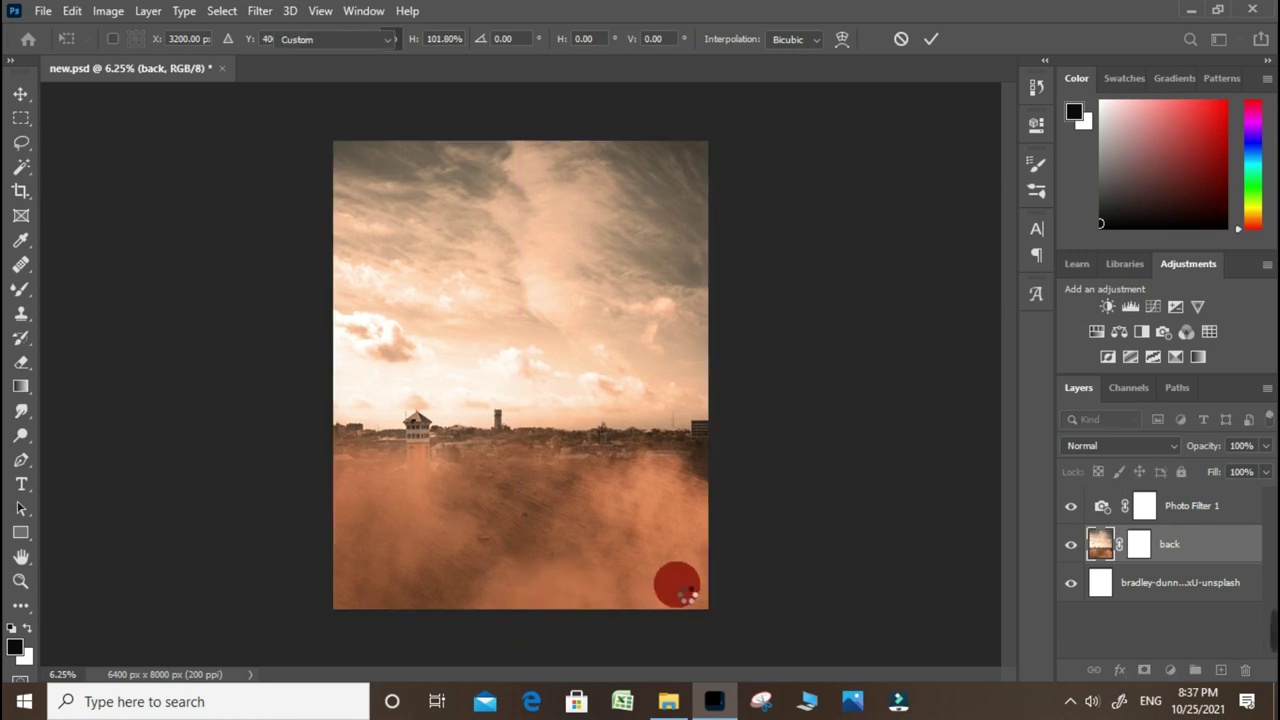
left_click(1172, 510)
left_click(1160, 540)
left_click(1072, 506)
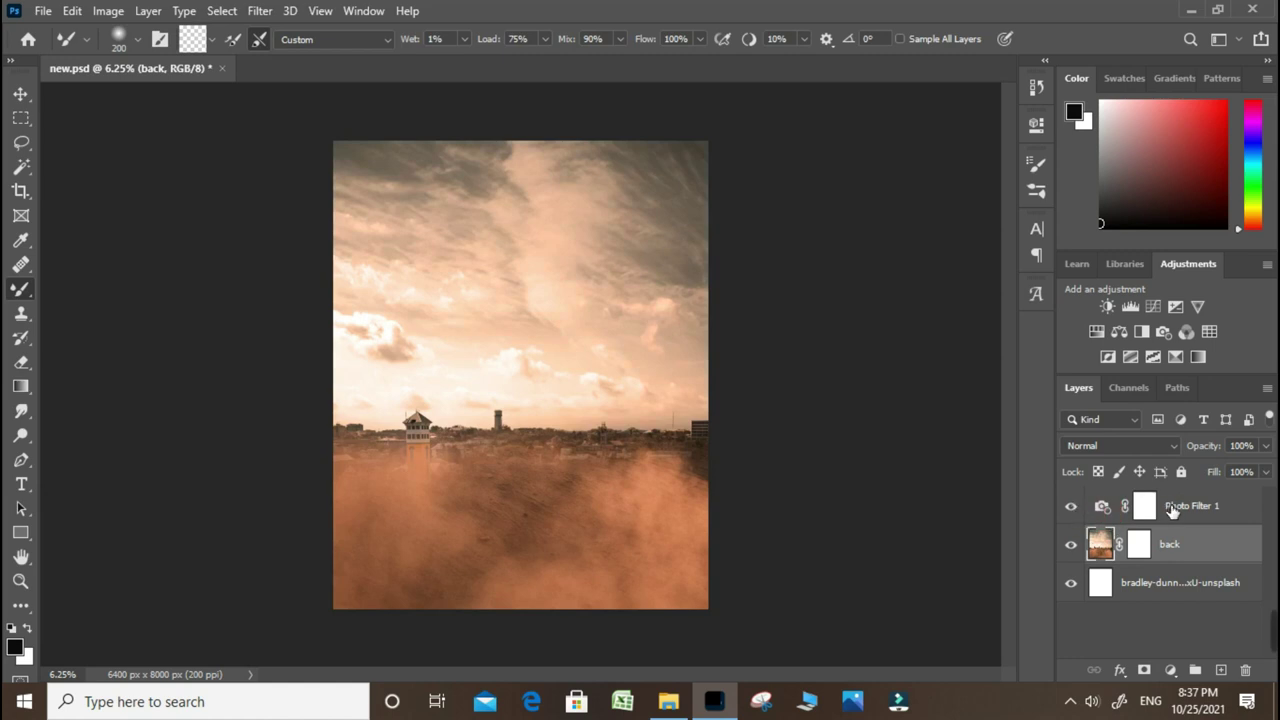
left_click(1172, 508)
Add an Exposure adjustment layer set to about -1.06 to darken the scene
left_click(1170, 669)
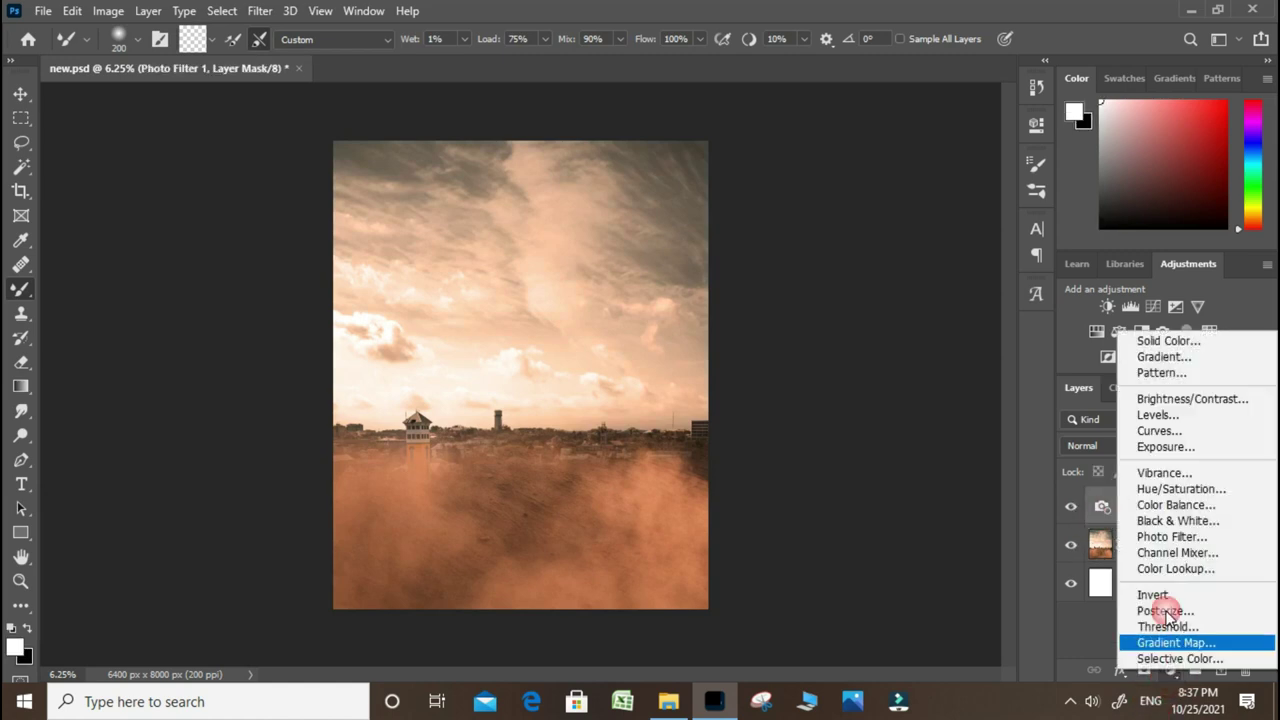
left_click(1170, 453)
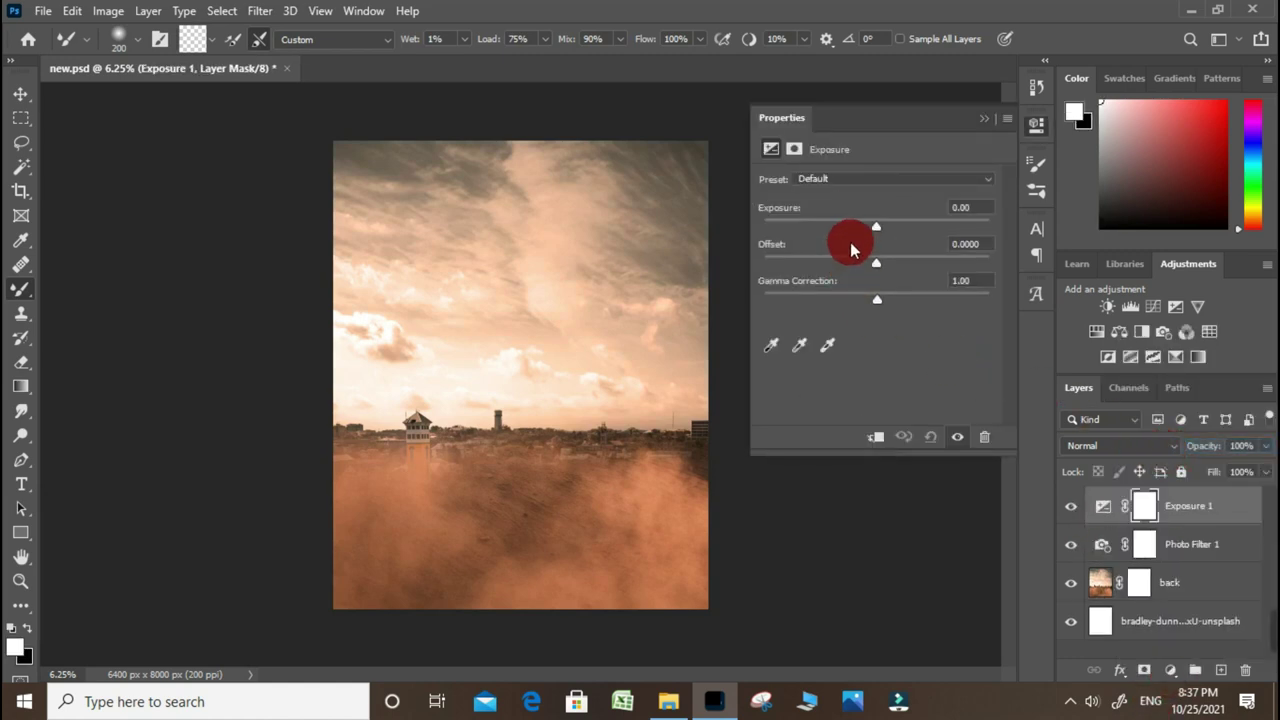
mouse_move(870, 222)
left_mouse_down()
mouse_move(859, 222)
mouse_move(870, 224)
left_mouse_up()
left_click(986, 117)
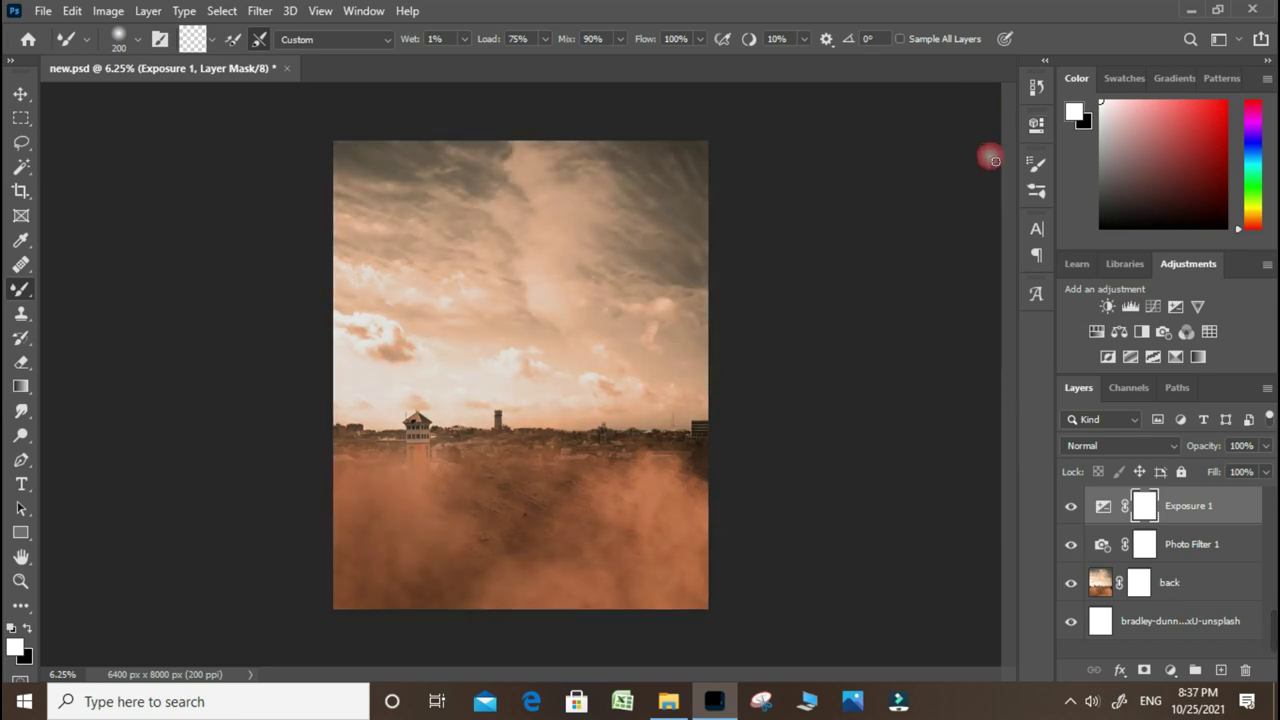
Give Photo Filter 1 an orange colour label, then bring the png model image into Photoshop
right_click(1070, 540)
left_click(1115, 423)
right_click(1073, 552)
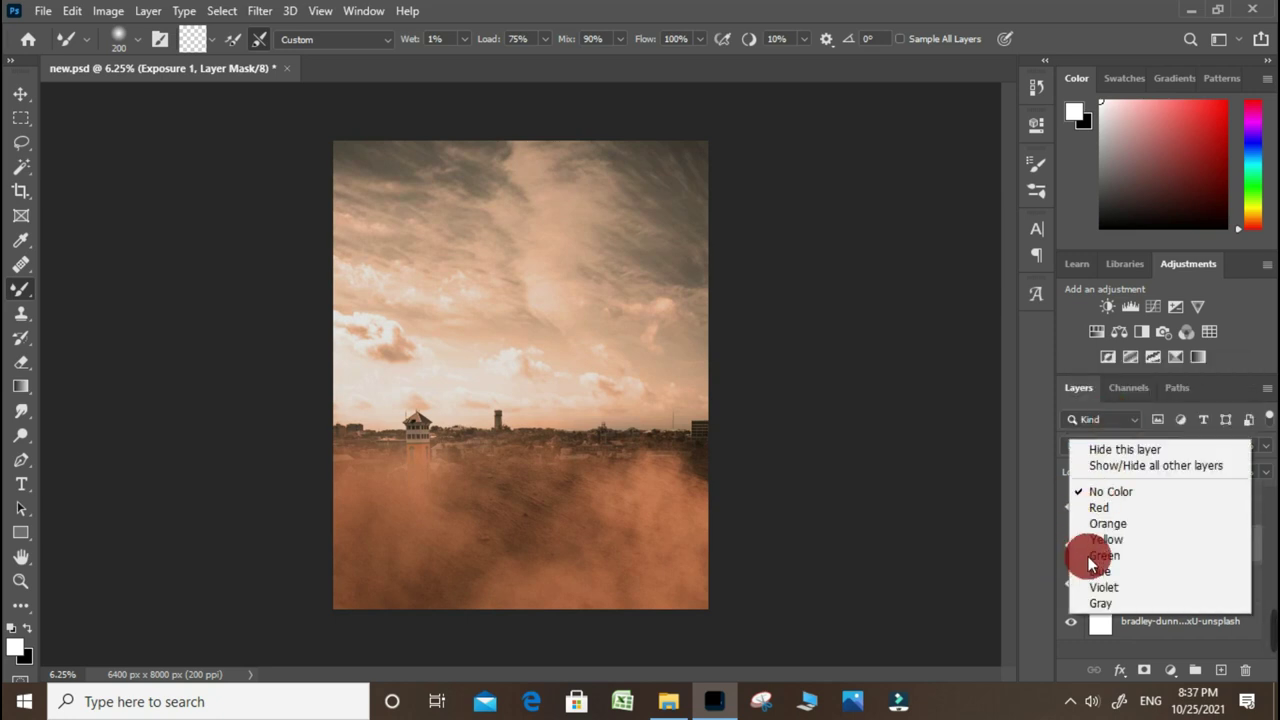
left_click(1090, 522)
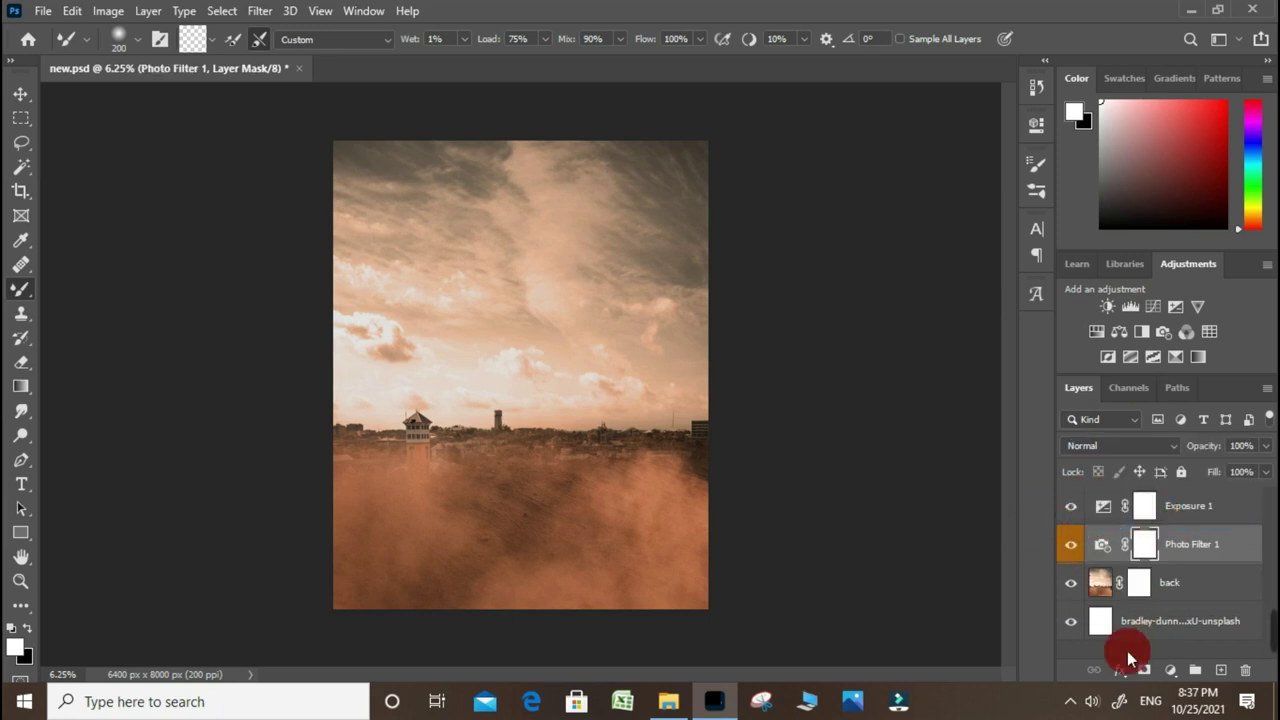
left_click(662, 700)
mouse_move(405, 140)
left_mouse_down()
mouse_move(720, 708)
mouse_move(549, 447)
left_mouse_up()
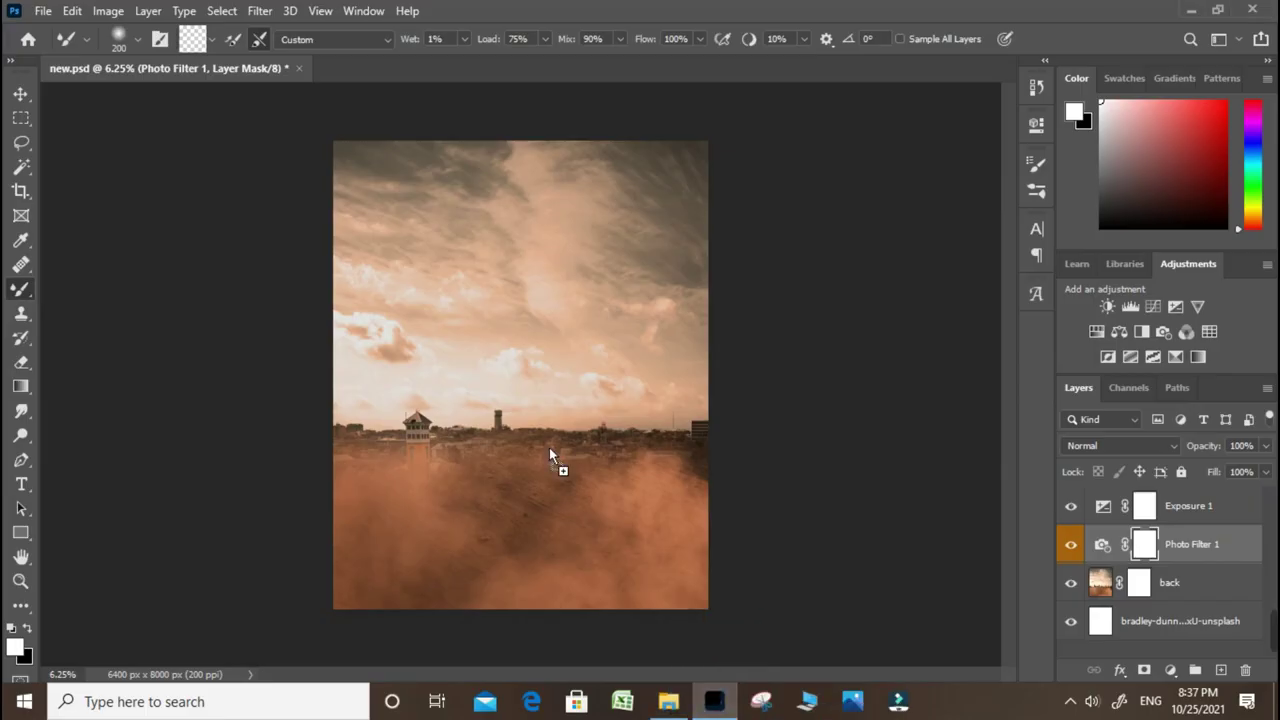
Place the png model figure, rasterize it and move it to the top of the stack
left_click_drag(569, 386, 565, 415)
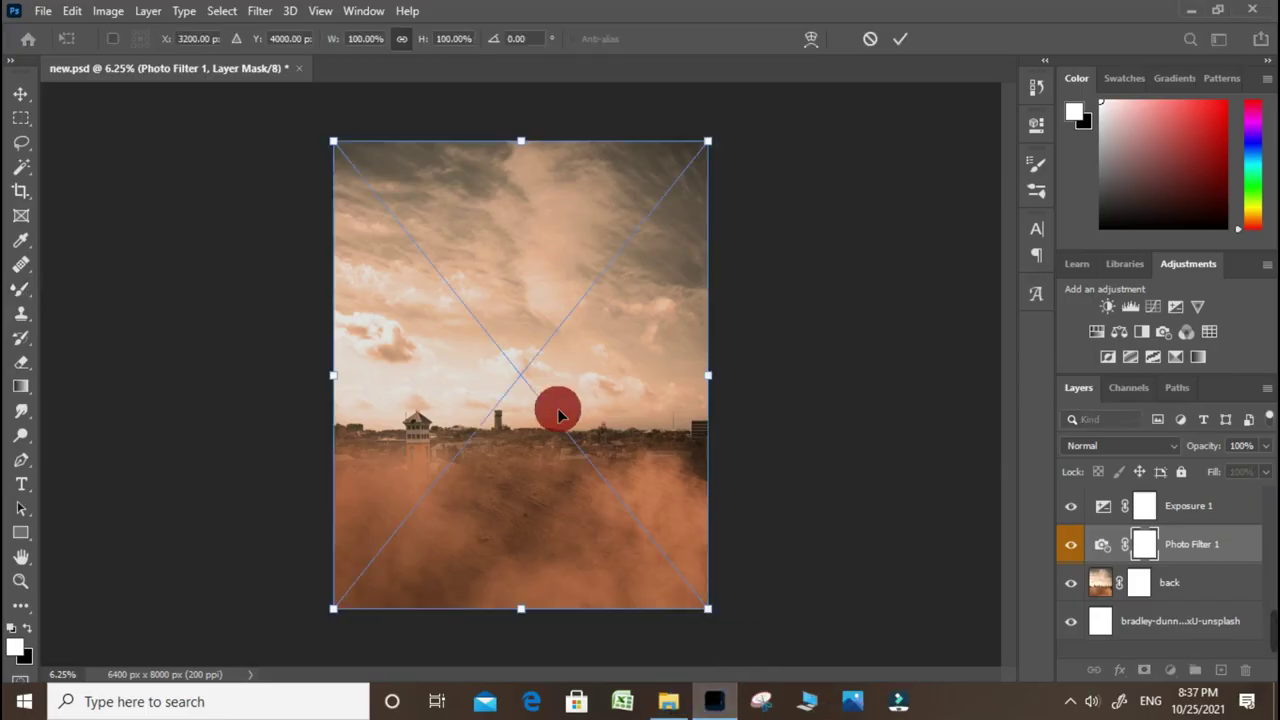
key("Return")
left_click(560, 407)
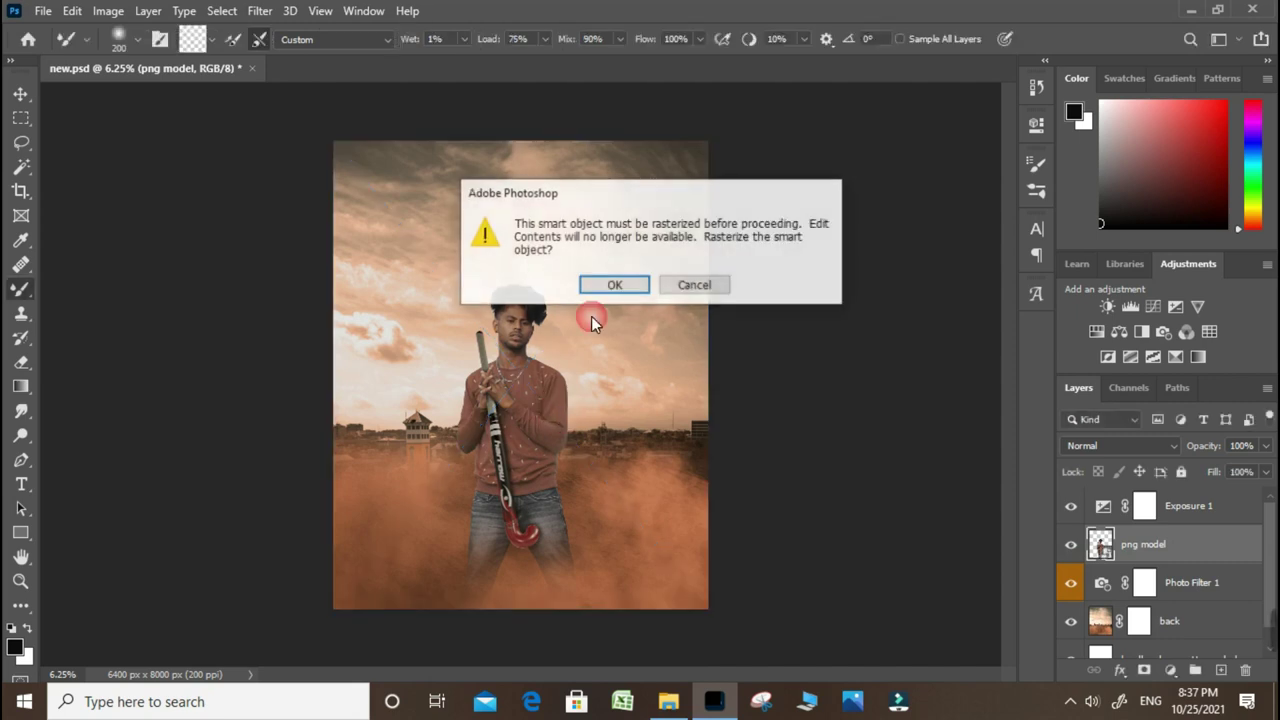
left_click(606, 286)
key("ctrl+bracketright")
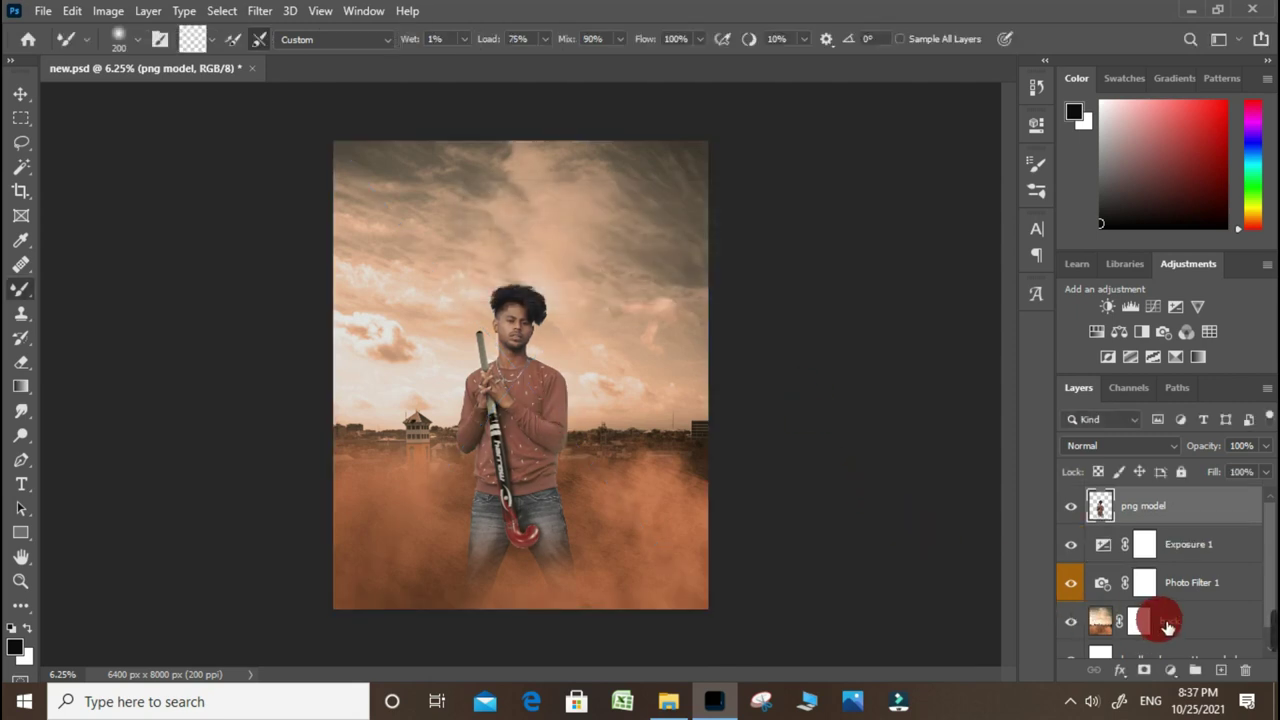
Zoom in on the model's face and duplicate the png model layer
scroll(634, 440, "up", 1)
scroll(499, 436, "up", 1)
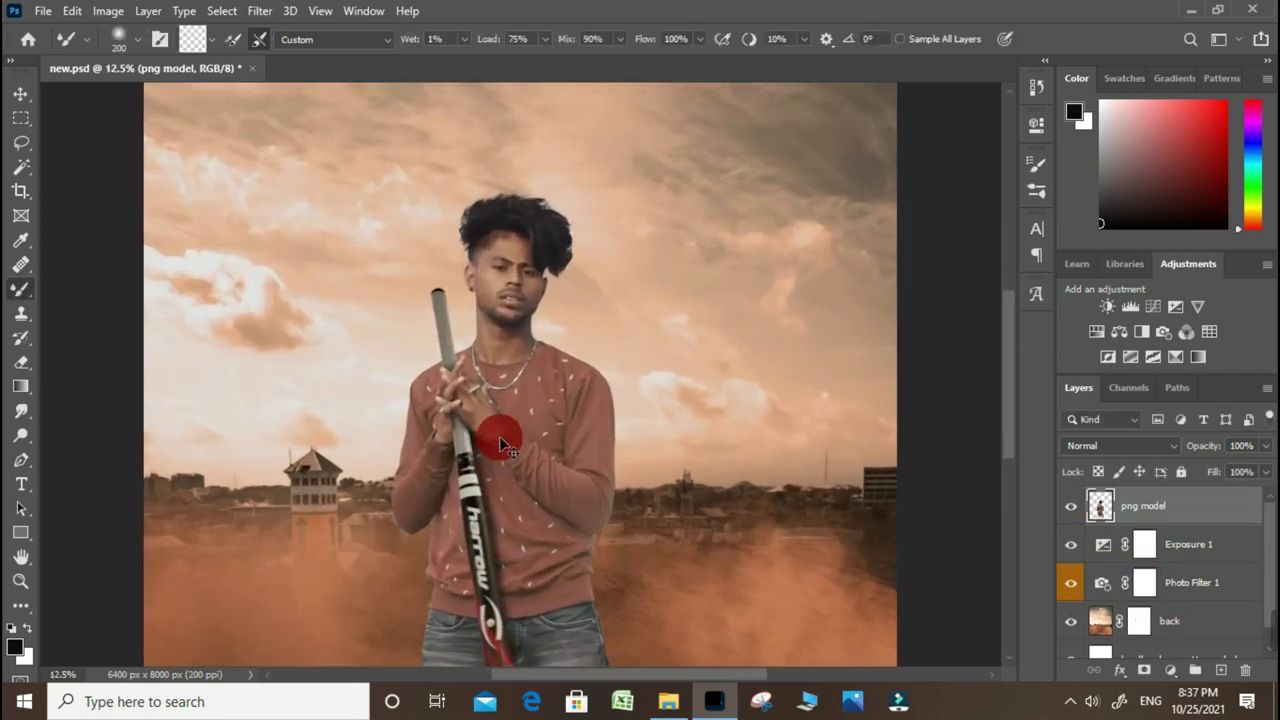
scroll(480, 318, "up", 2)
scroll(480, 318, "up", 1)
left_click_drag(500, 366, 491, 357)
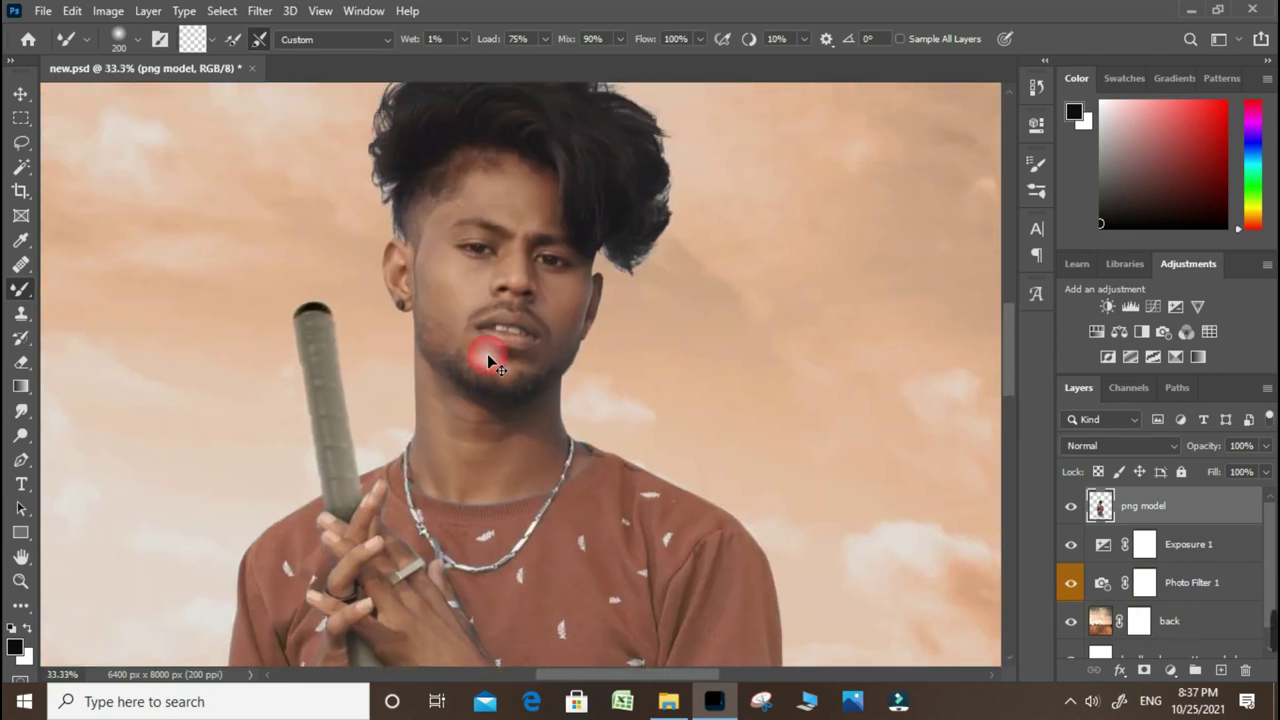
scroll(491, 357, "up", 1)
scroll(500, 306, "up", 1)
left_click_drag(457, 237, 461, 332)
left_click_drag(1171, 503, 1220, 669)
left_click(1160, 542)
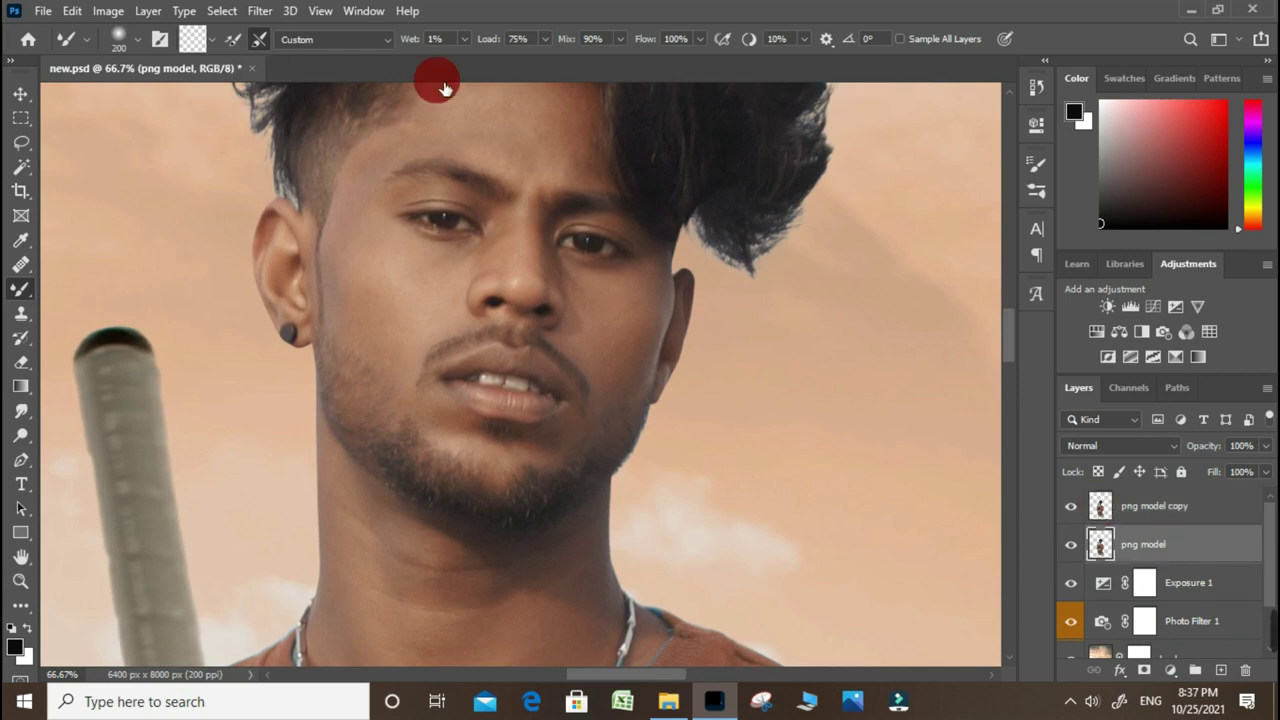
Add a white layer mask to png model and apply a 3.1 px Gaussian Blur
left_click(262, 12)
mouse_move(300, 222)
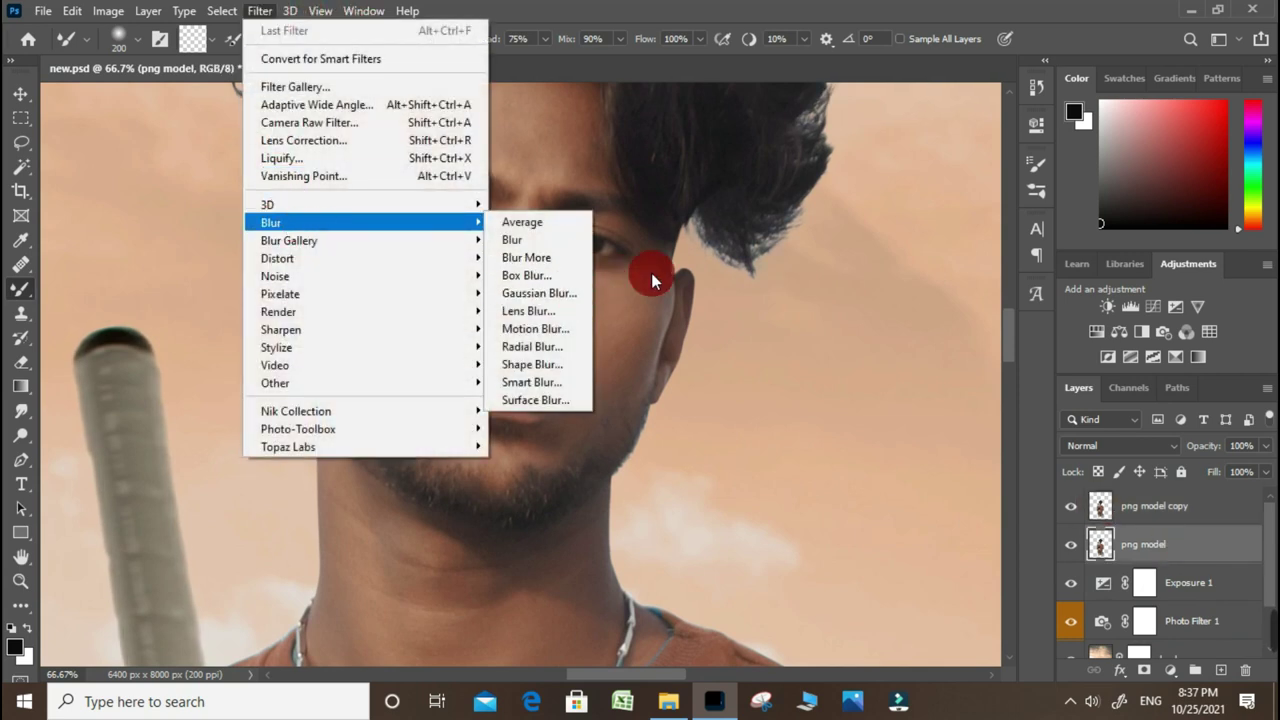
left_click(651, 271)
left_click(1146, 672)
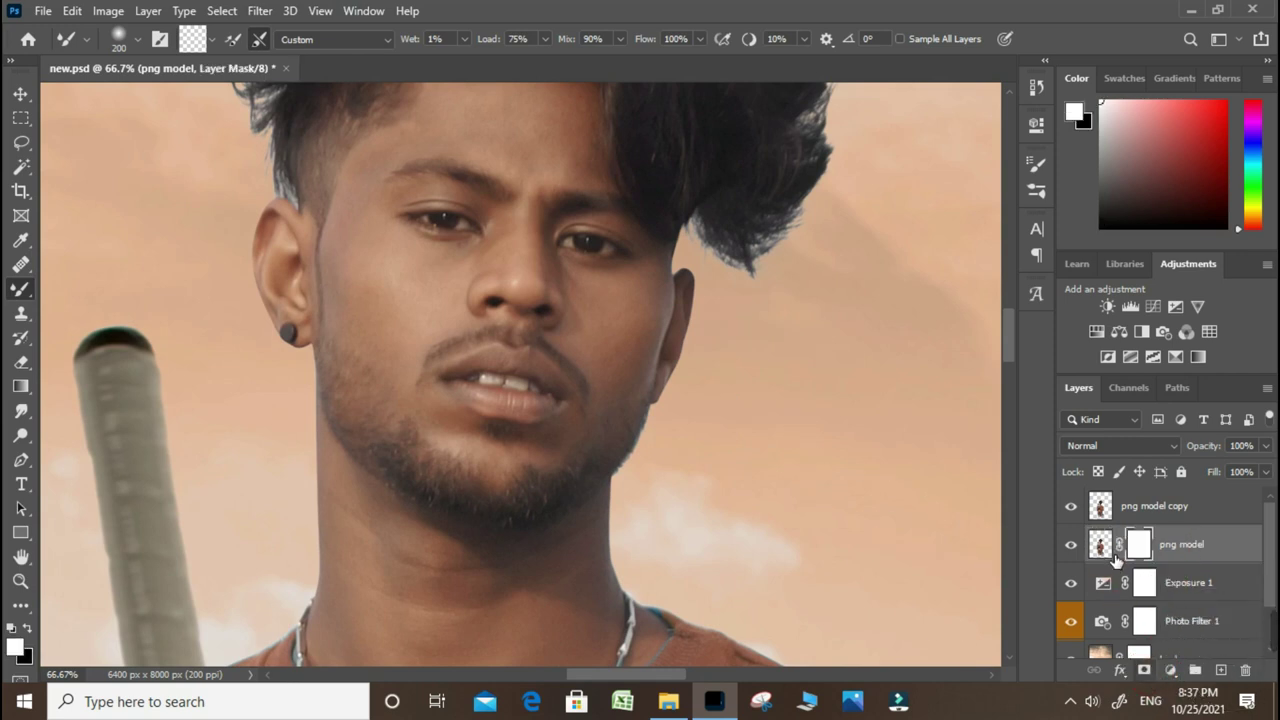
left_click(260, 10)
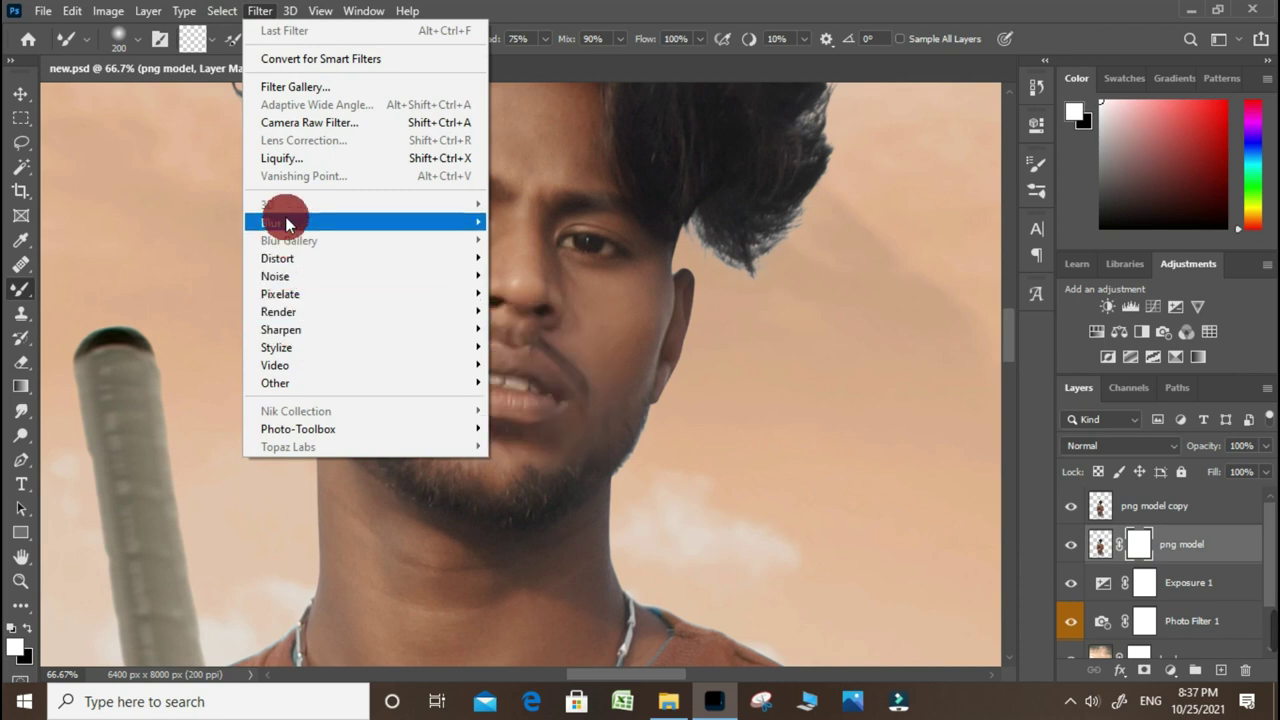
mouse_move(290, 222)
left_click(556, 295)
left_click_drag(737, 430, 744, 434)
left_click(937, 181)
key("b")
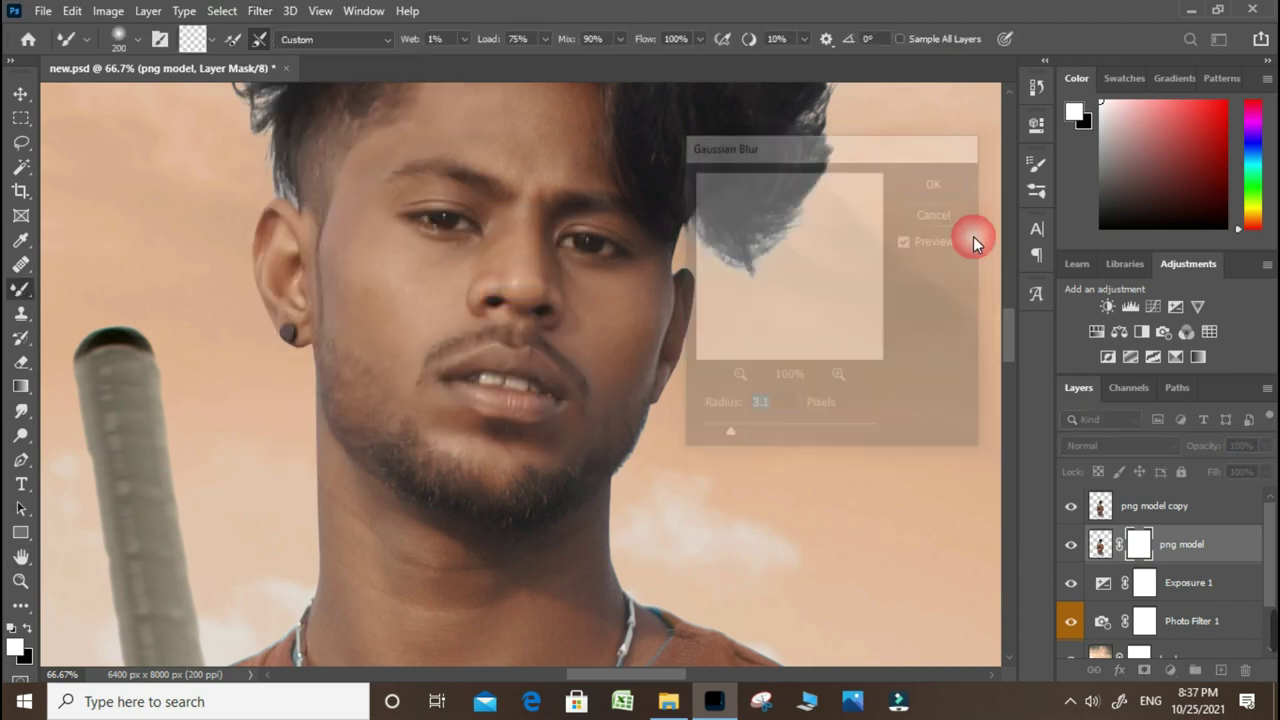
Add a layer mask to the png model copy layer
left_click(1183, 510)
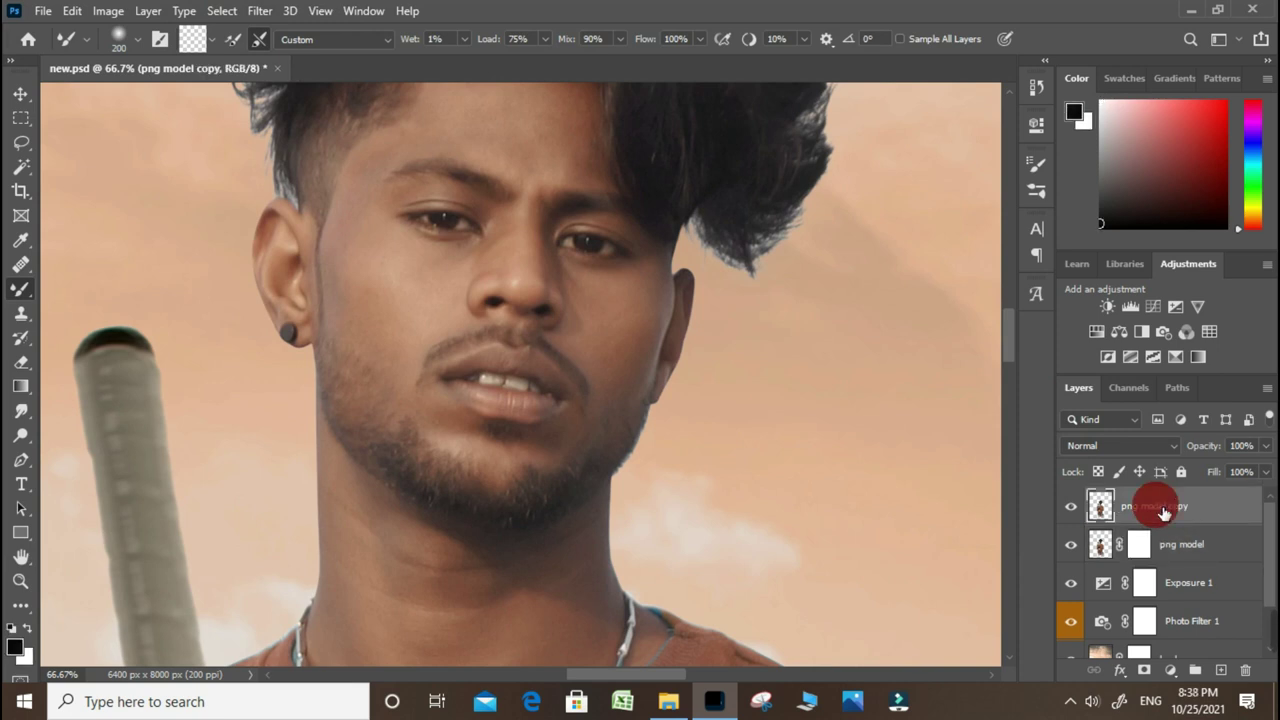
right_click(1161, 631)
key("Escape")
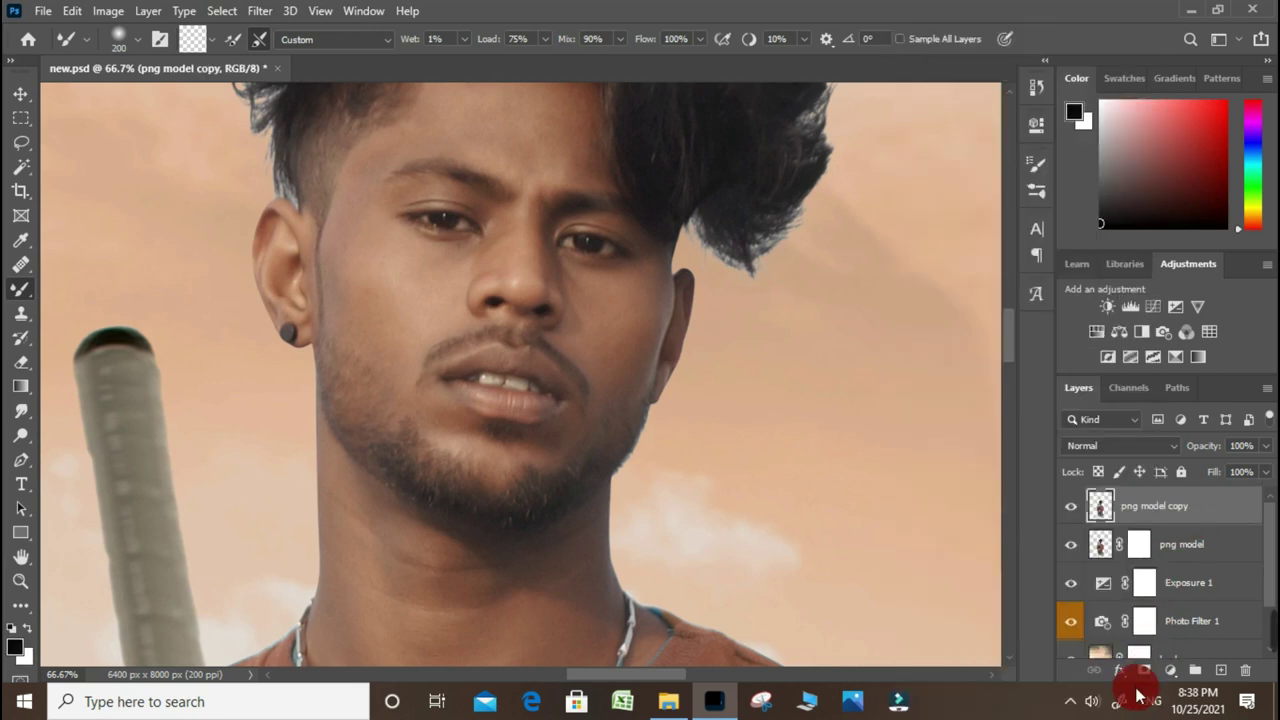
left_click(1144, 670)
right_click(1141, 507)
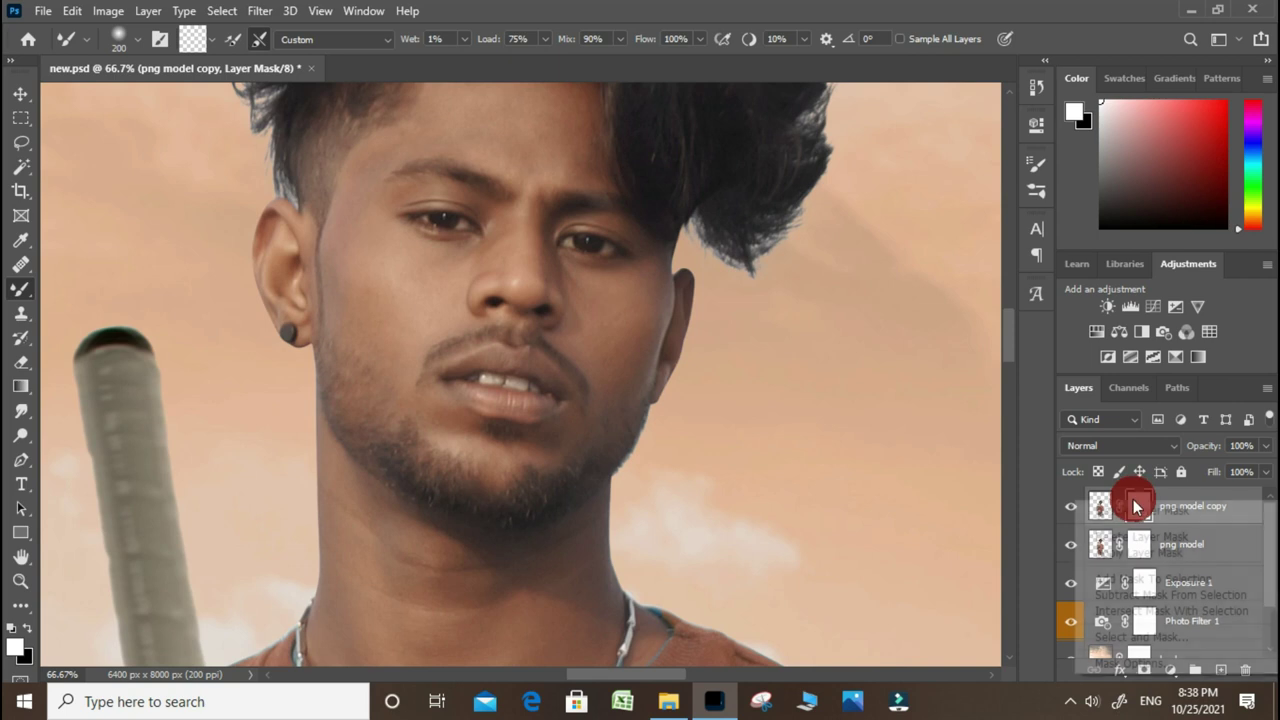
left_click(252, 12)
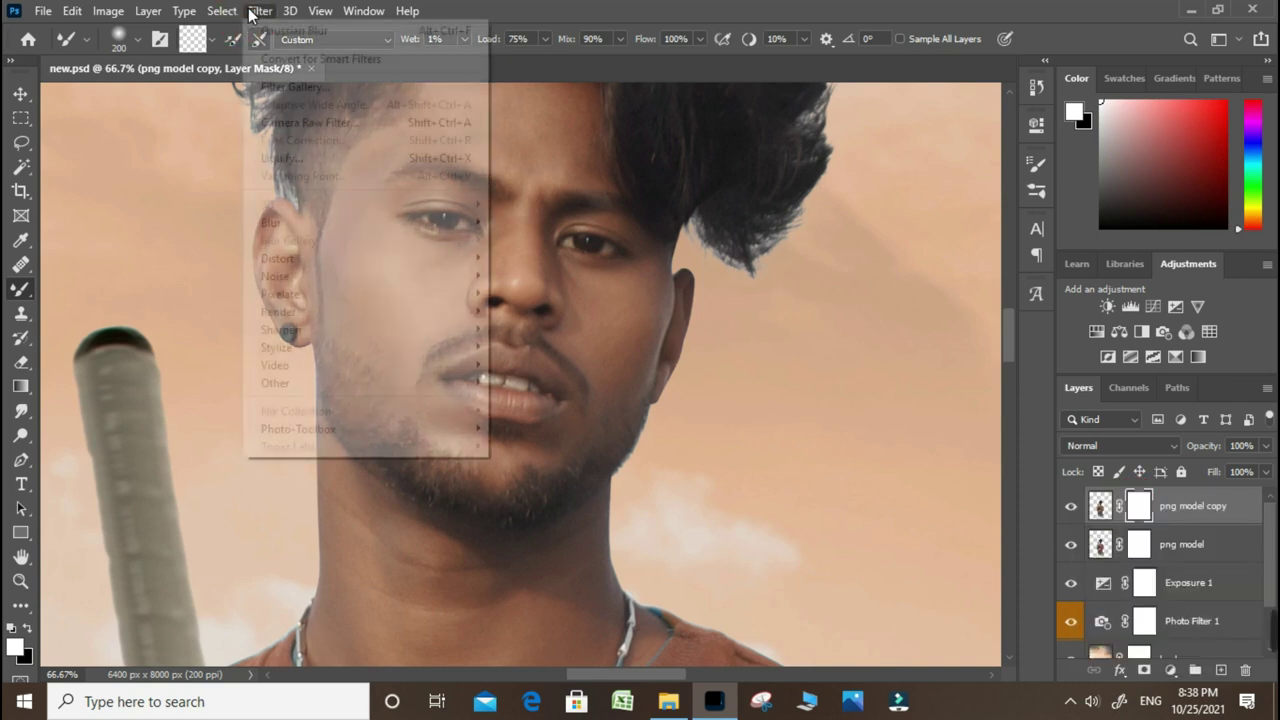
Apply a High Pass filter to png model copy, keeping the Normal blend mode
left_click(270, 381)
left_click(515, 400)
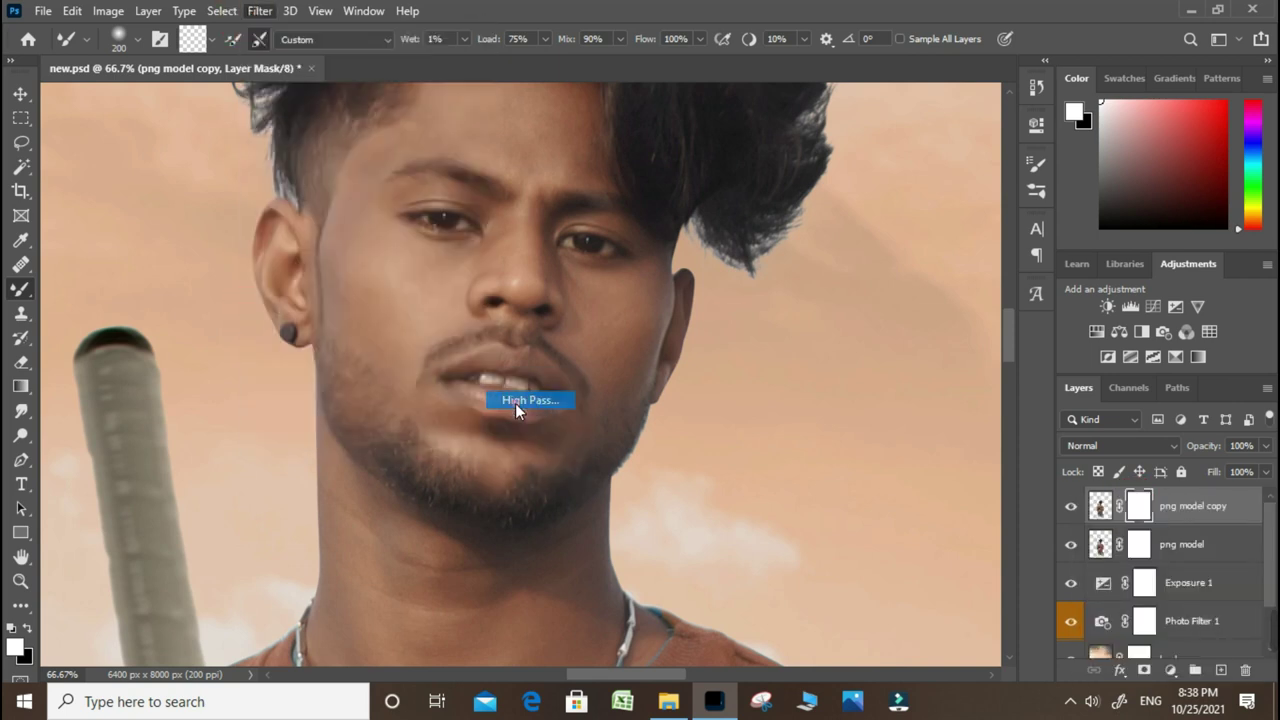
left_click(738, 137)
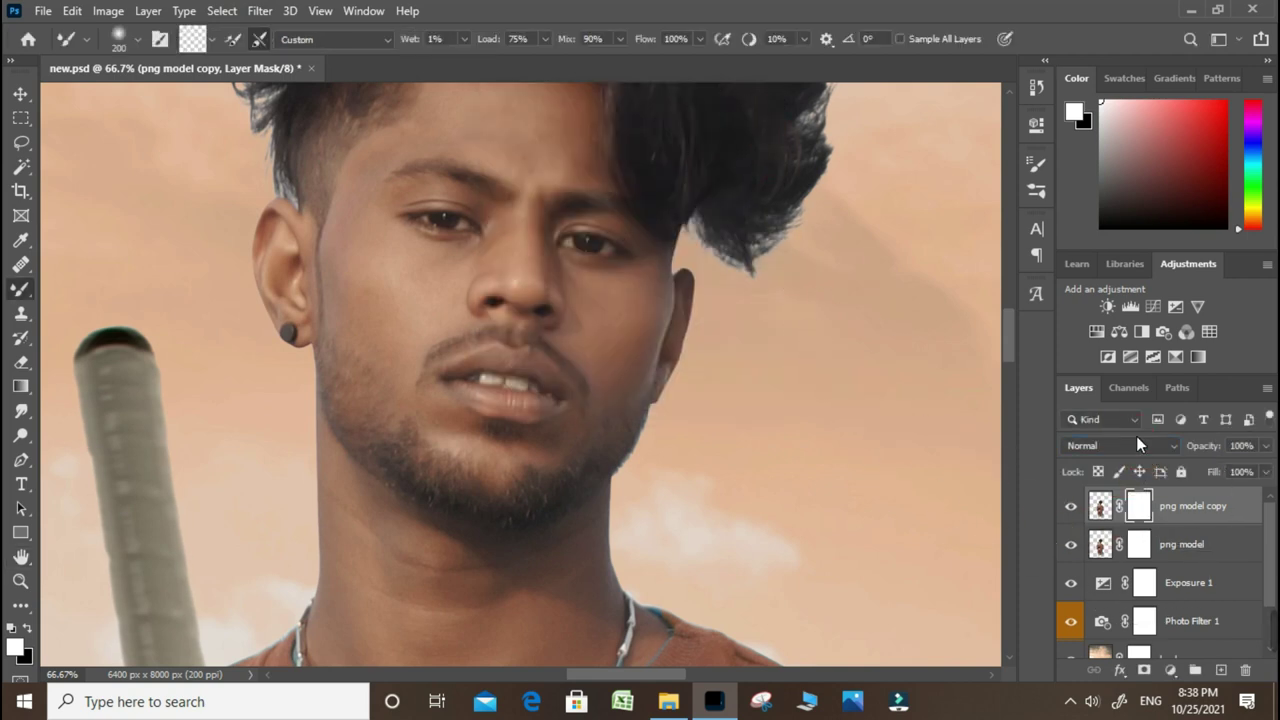
left_click(1137, 442)
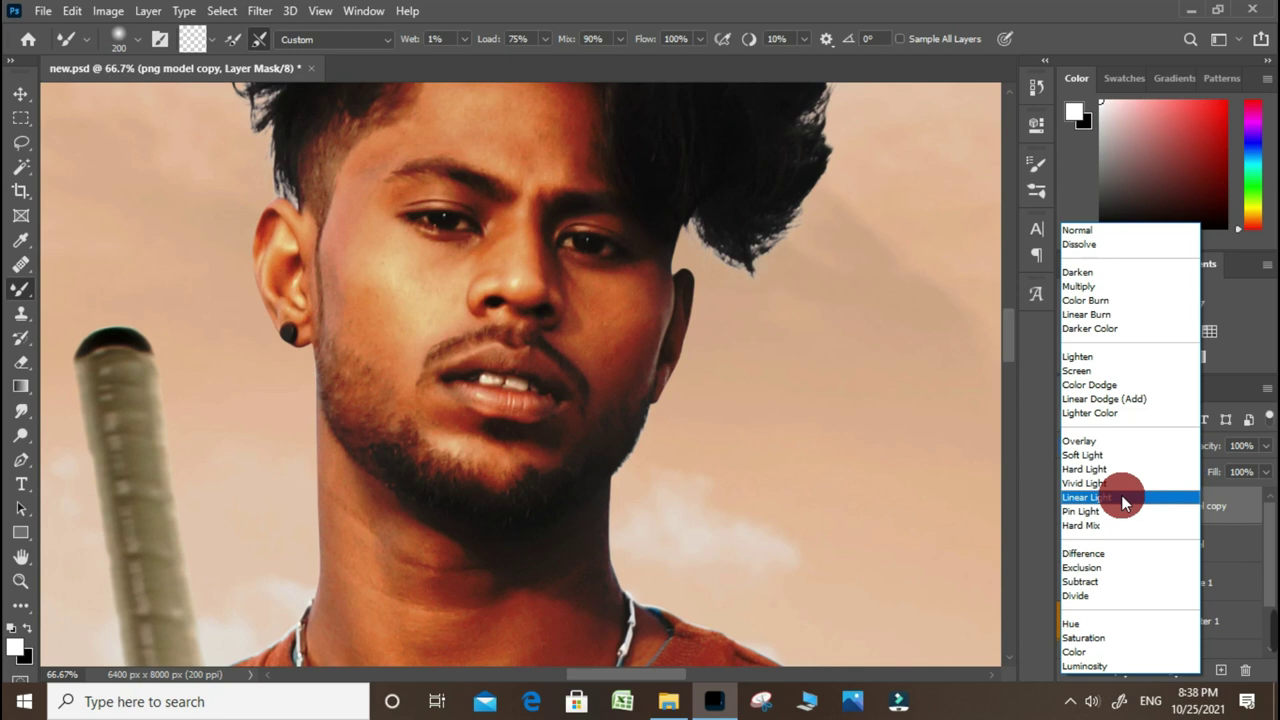
left_click(1223, 501)
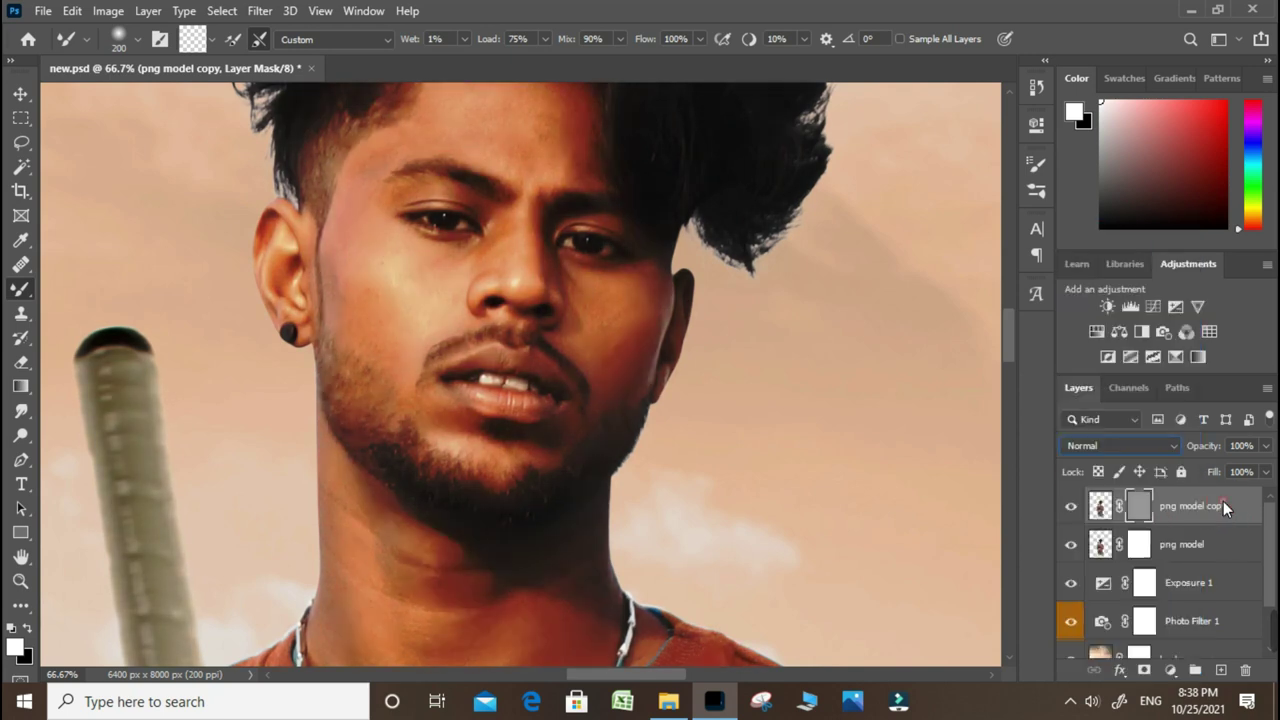
Remove the copy's layer mask and merge it down into png model
left_click(1143, 508, "shift")
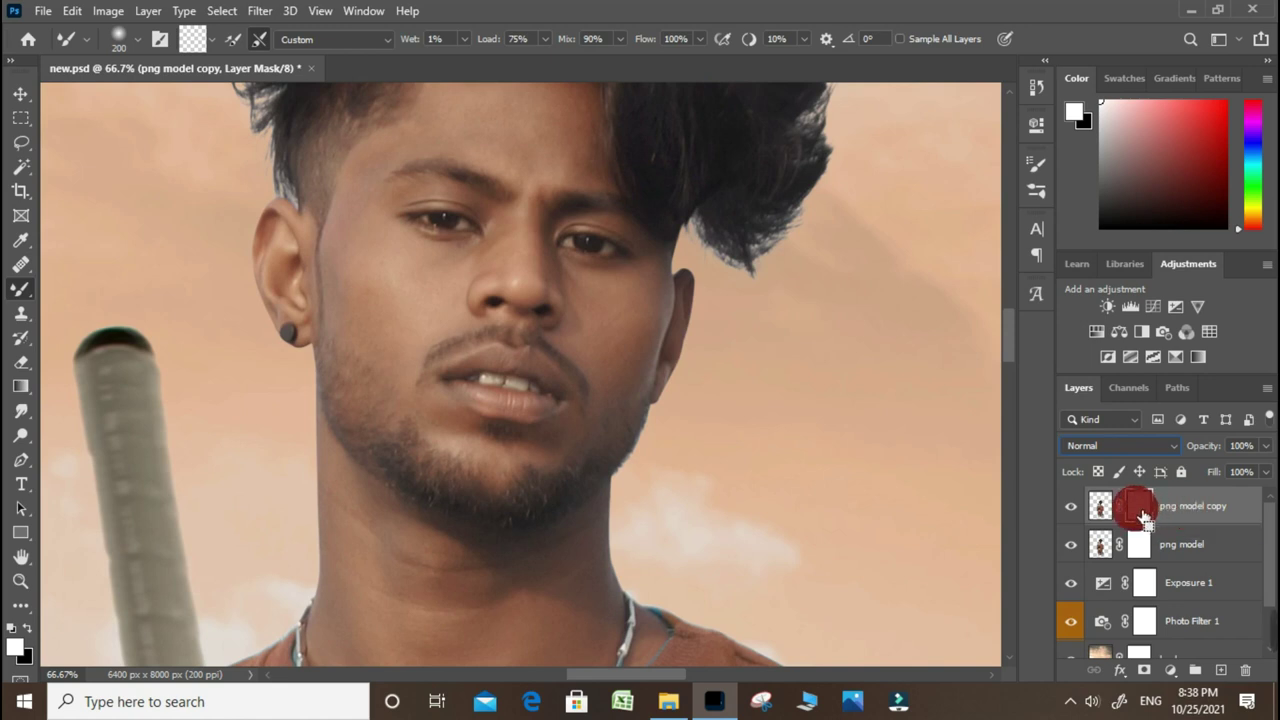
mouse_move(1143, 512)
left_mouse_down()
mouse_move(1180, 516)
mouse_move(1220, 670)
left_mouse_up()
key("ctrl+e")
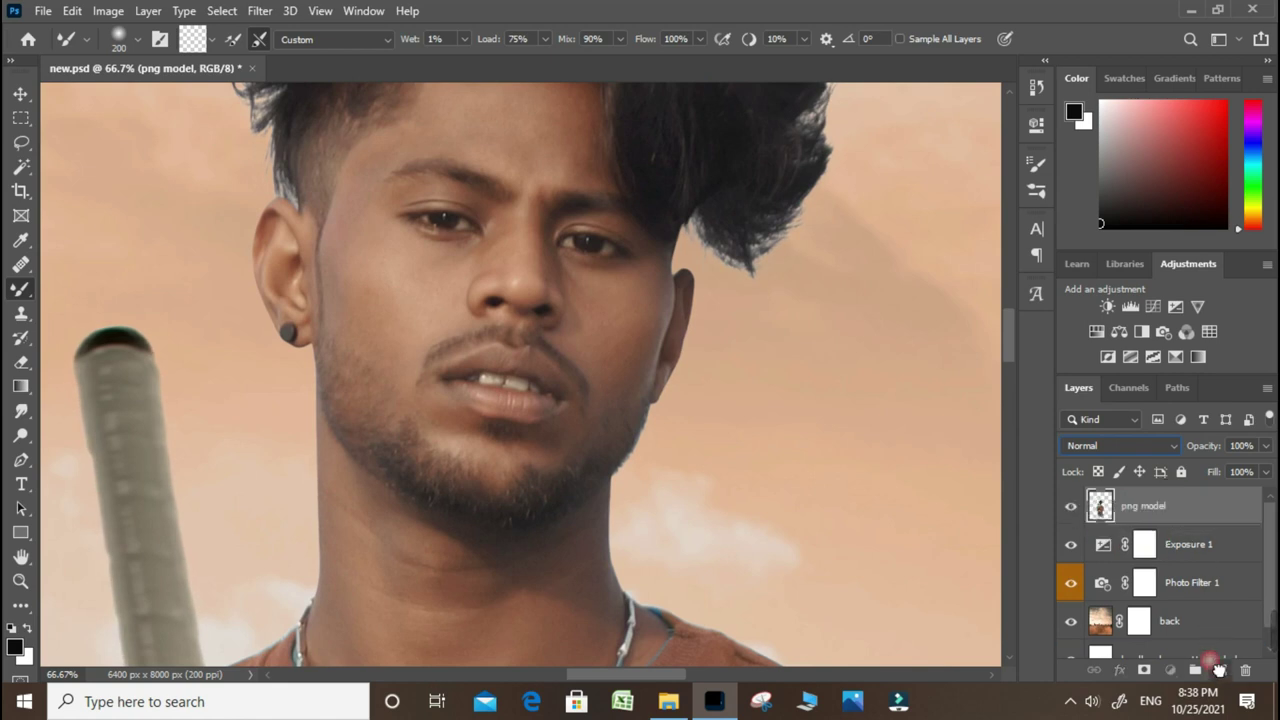
Reapply Gaussian Blur at radius 3.1 and lock transparent pixels on both model layers
left_click(257, 14)
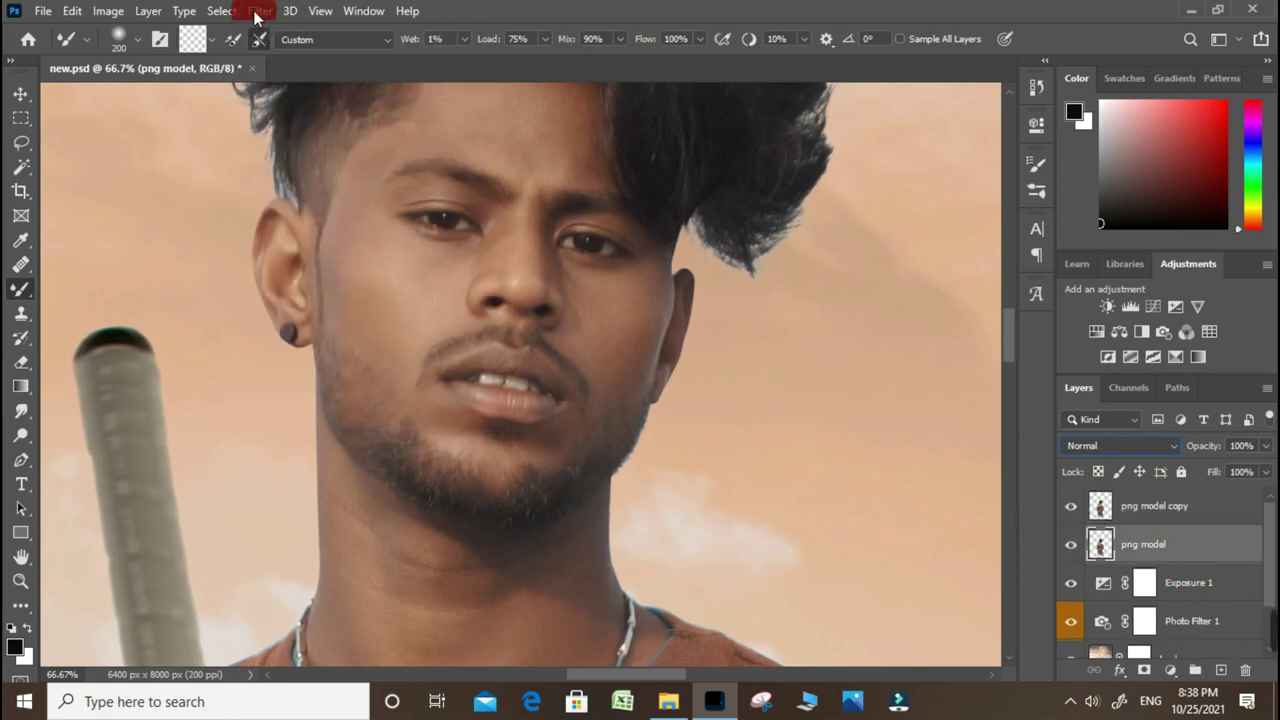
left_click(259, 14)
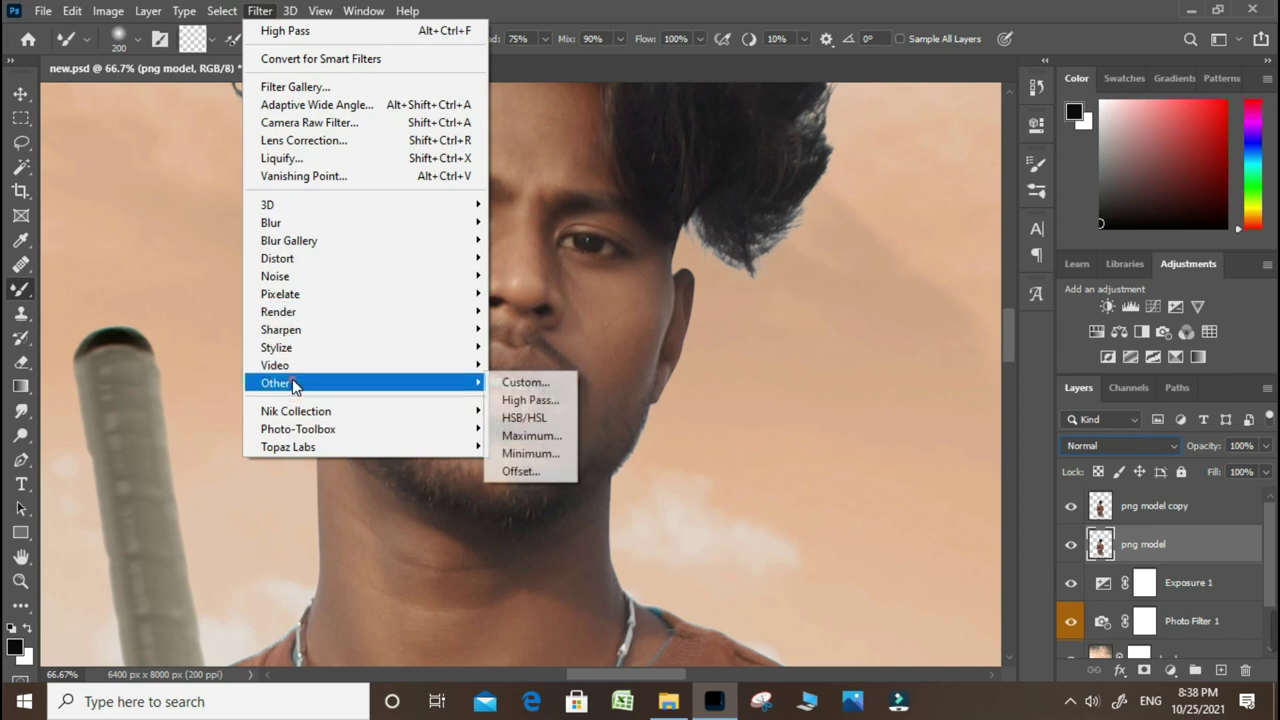
left_click(529, 300)
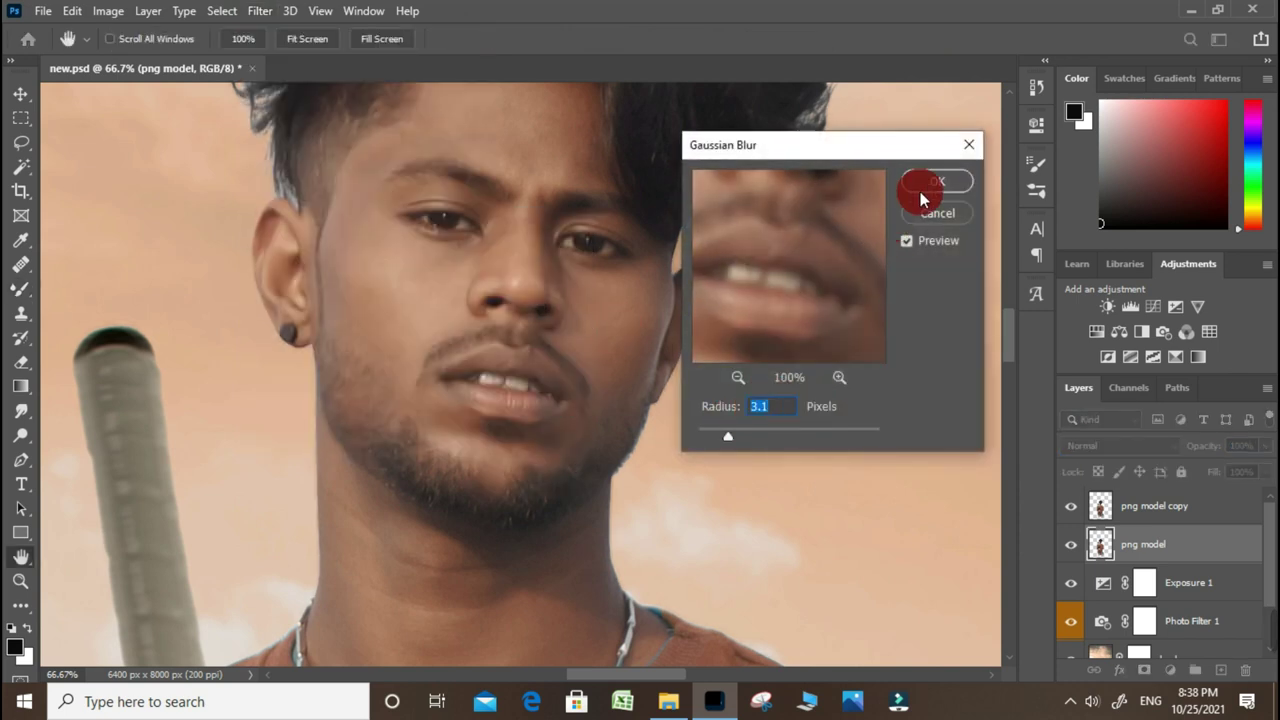
left_click(920, 186)
left_click(1165, 525)
left_click(1145, 545)
left_click(1118, 471)
left_click(1125, 495)
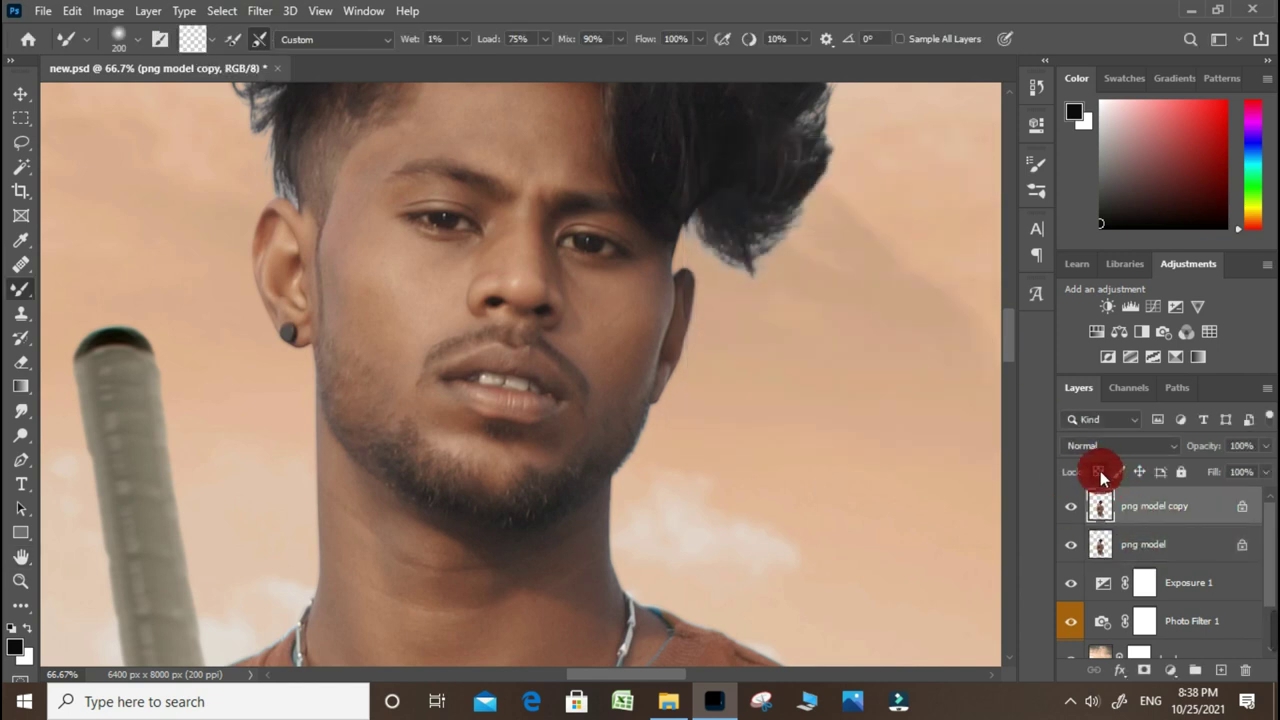
Apply High Pass to png model copy and blend it in Linear Light
left_click(277, 10)
mouse_move(275, 383)
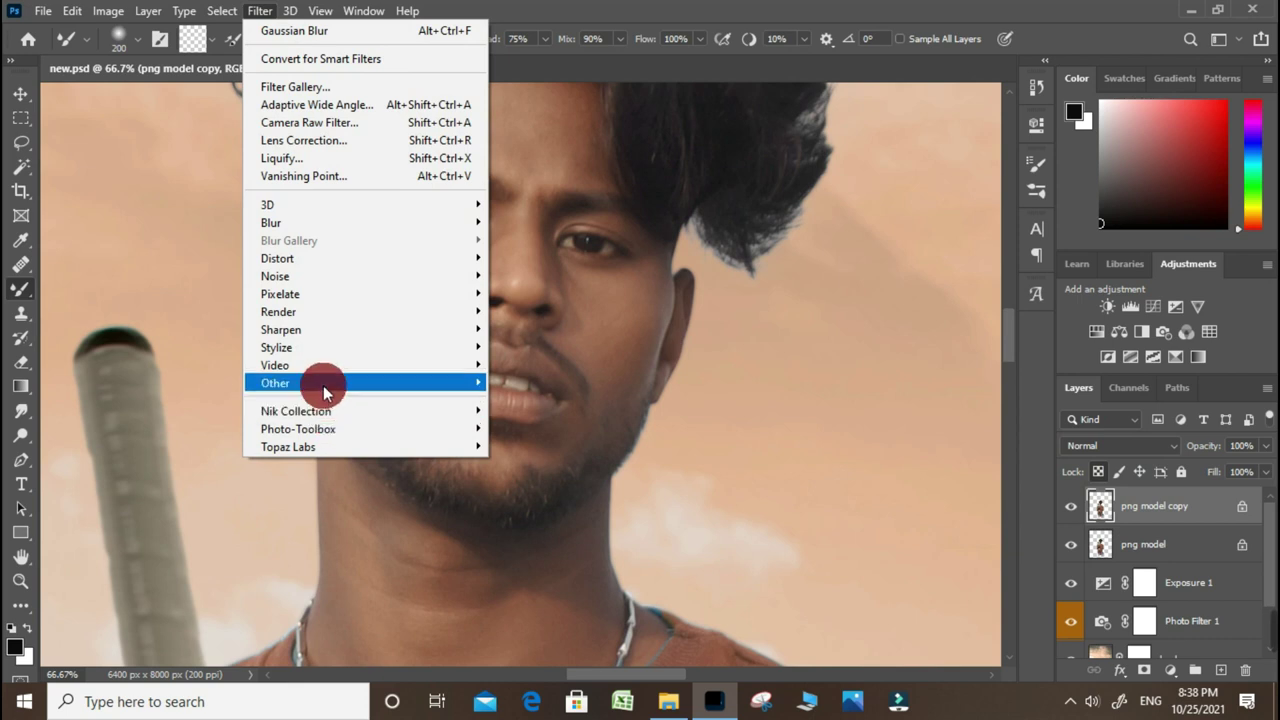
left_click(513, 402)
key("Return")
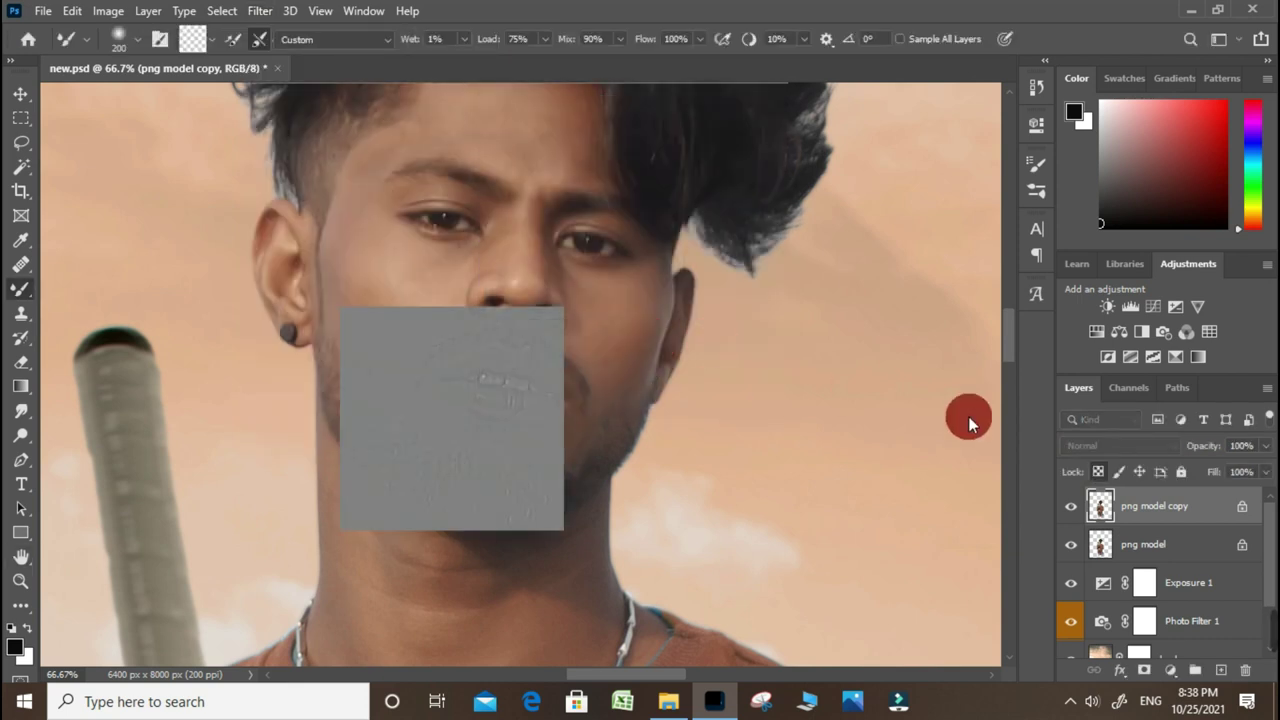
left_click(1086, 447)
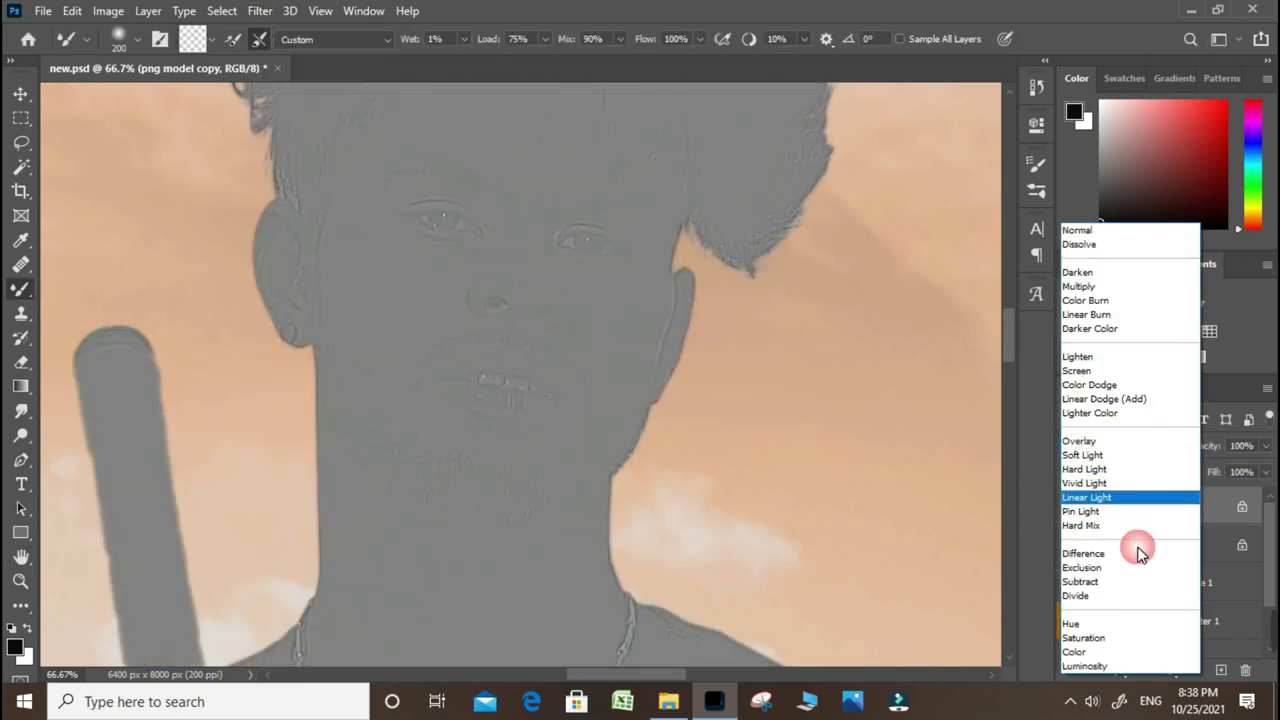
left_click(1100, 497)
left_click(1145, 545)
left_click(323, 374, "ctrl")
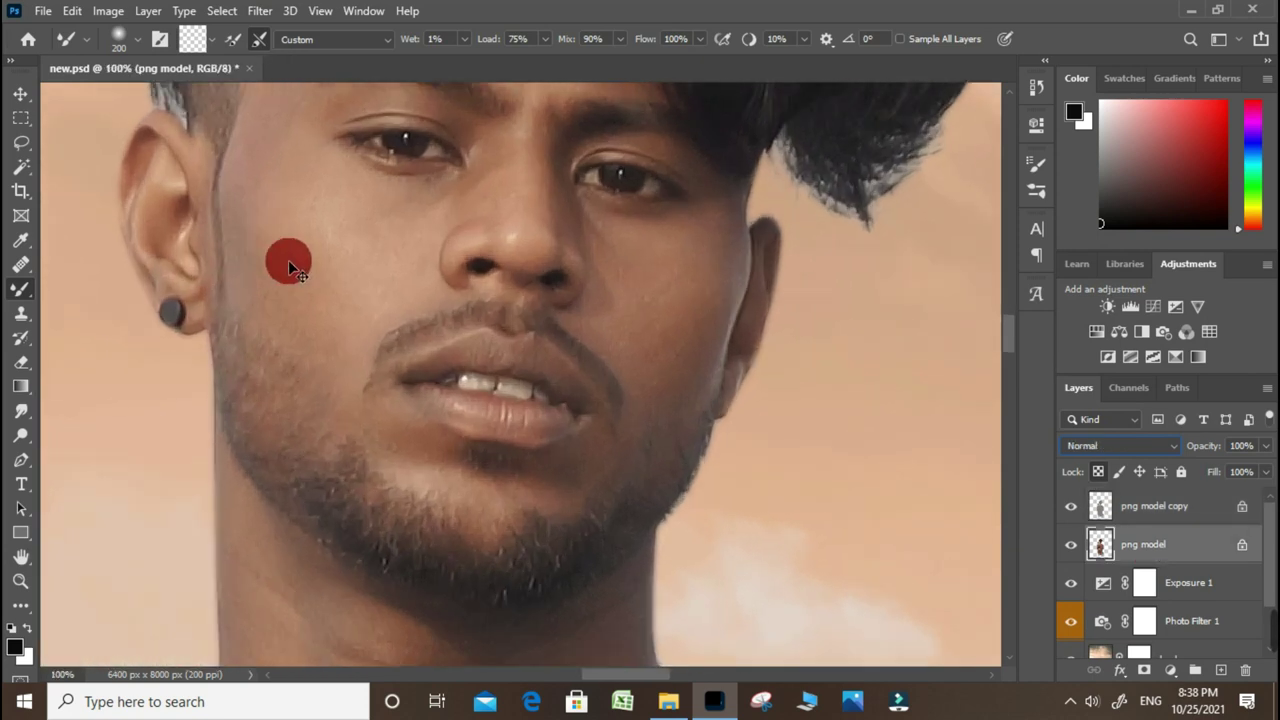
Zoom to the model's face and set the Mixer Brush to size 100
left_click(287, 259, "ctrl")
left_click_drag(291, 251, 594, 488)
left_click(583, 466, "alt")
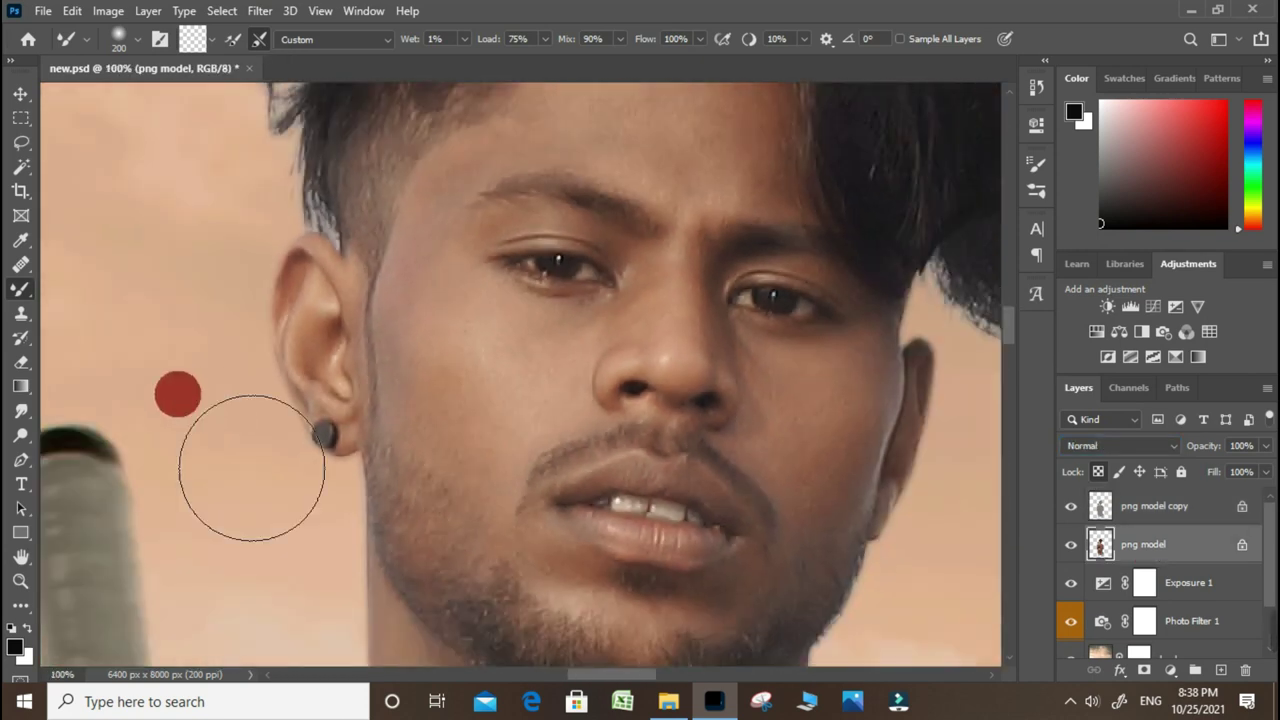
left_click(16, 297)
left_click_drag(600, 400, 470, 378)
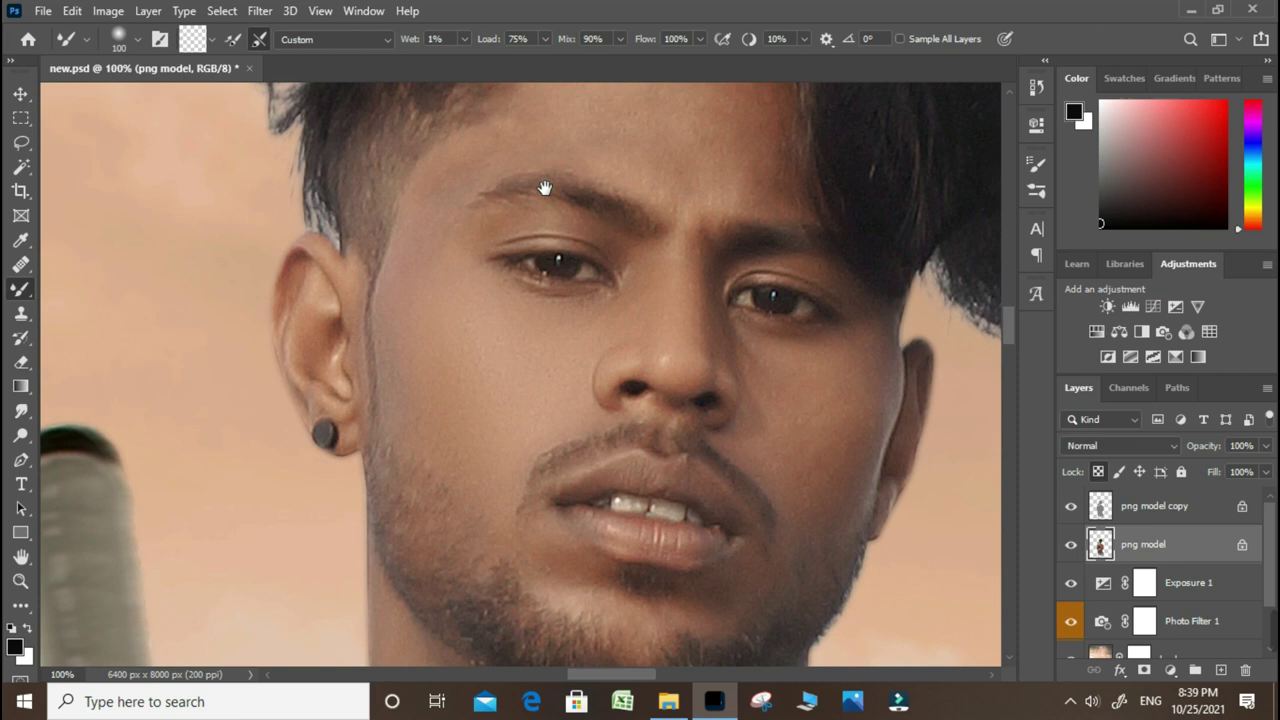
Smooth the skin across forehead, chin, neck edges and fingers with Mixer Brush strokes
left_click_drag(545, 188, 558, 410)
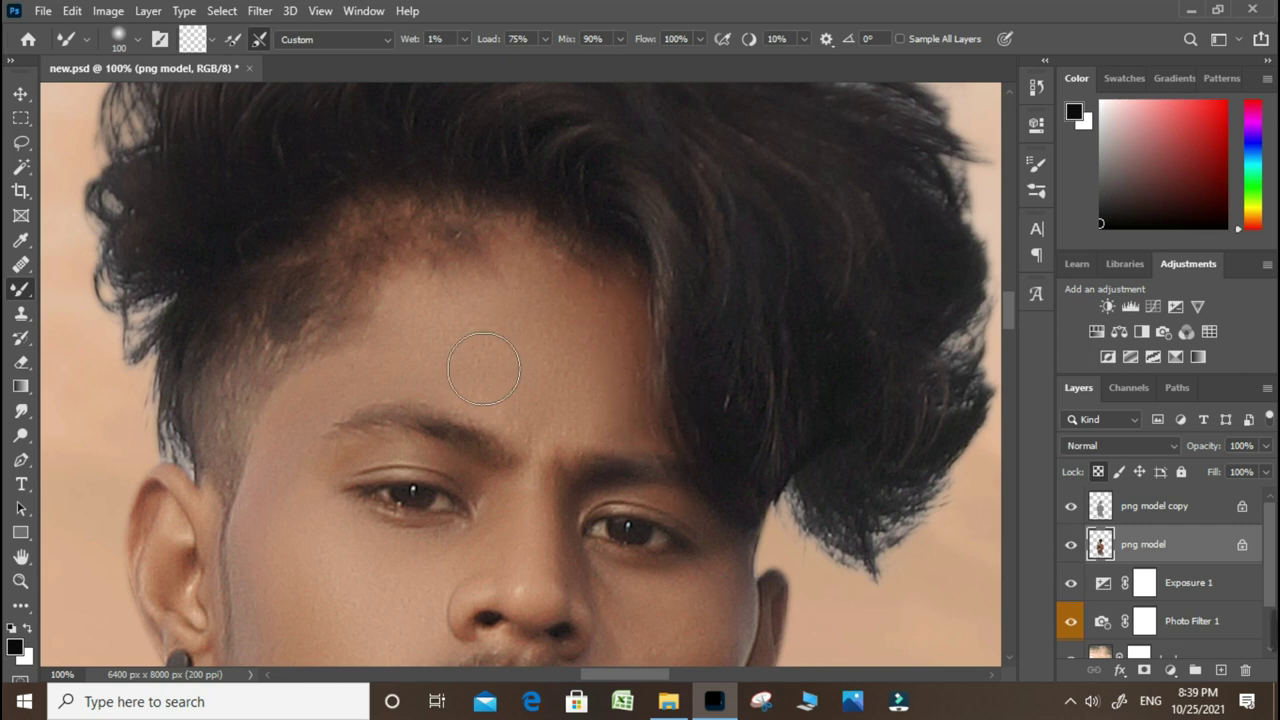
scroll(546, 400, "down", 5)
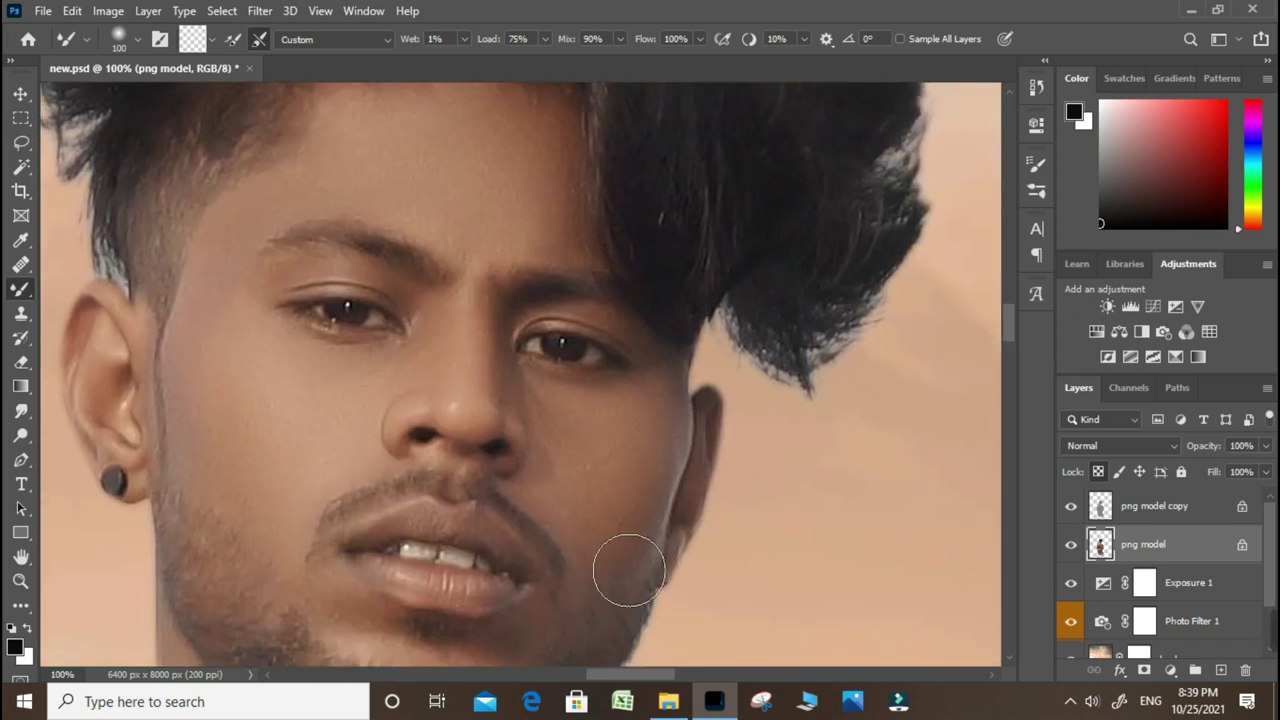
left_click_drag(548, 558, 450, 368)
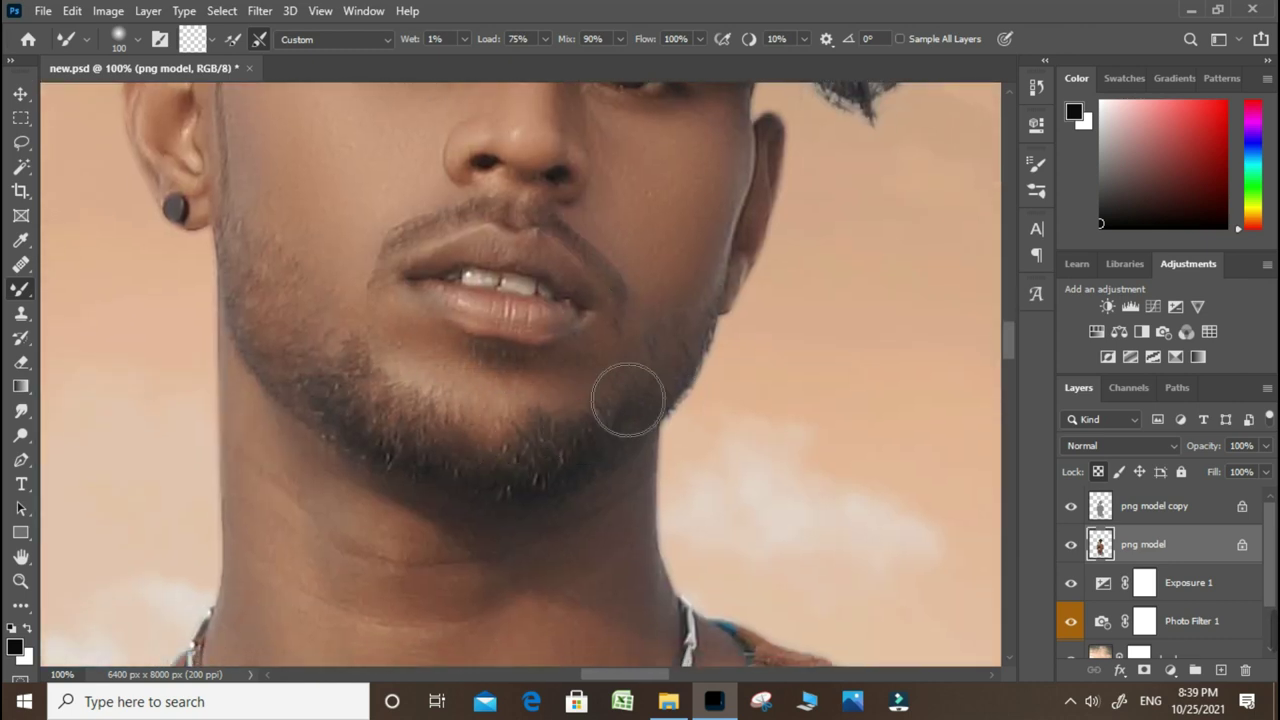
left_click_drag(417, 423, 450, 240)
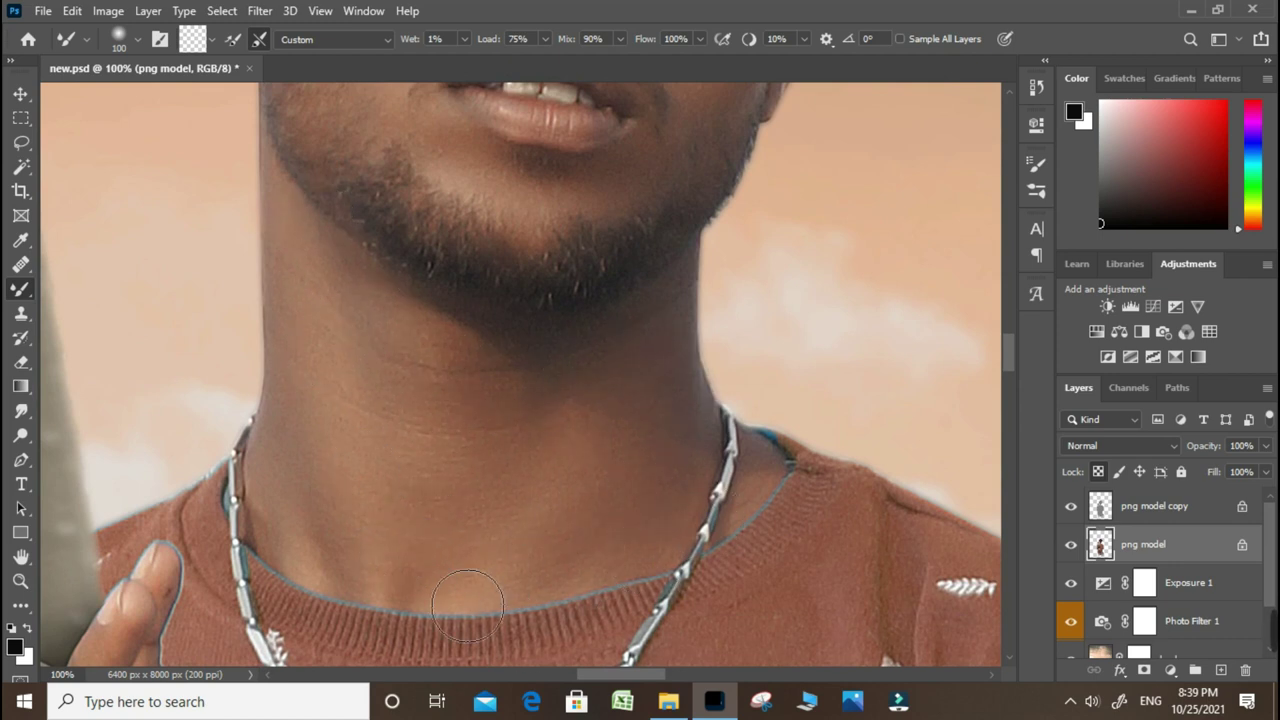
mouse_move(608, 386)
left_mouse_down()
mouse_move(514, 411)
mouse_move(522, 288)
mouse_move(636, 300)
left_mouse_up()
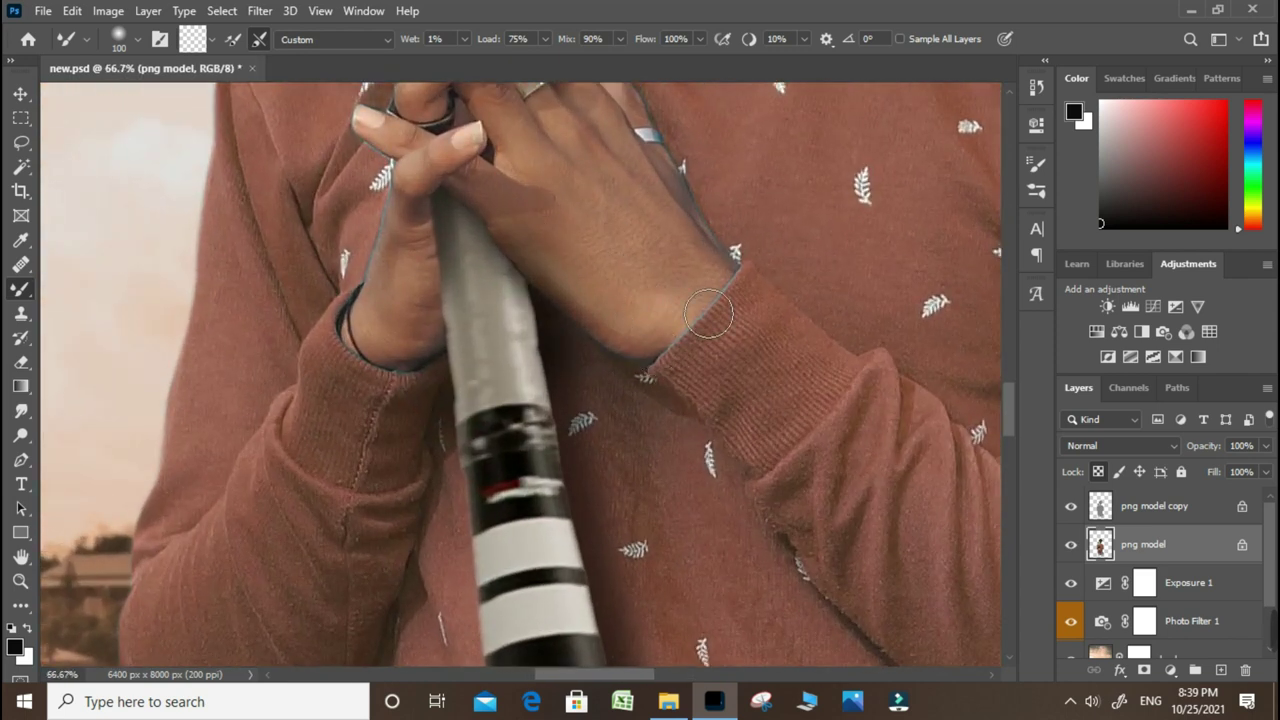
left_click_drag(413, 223, 427, 250)
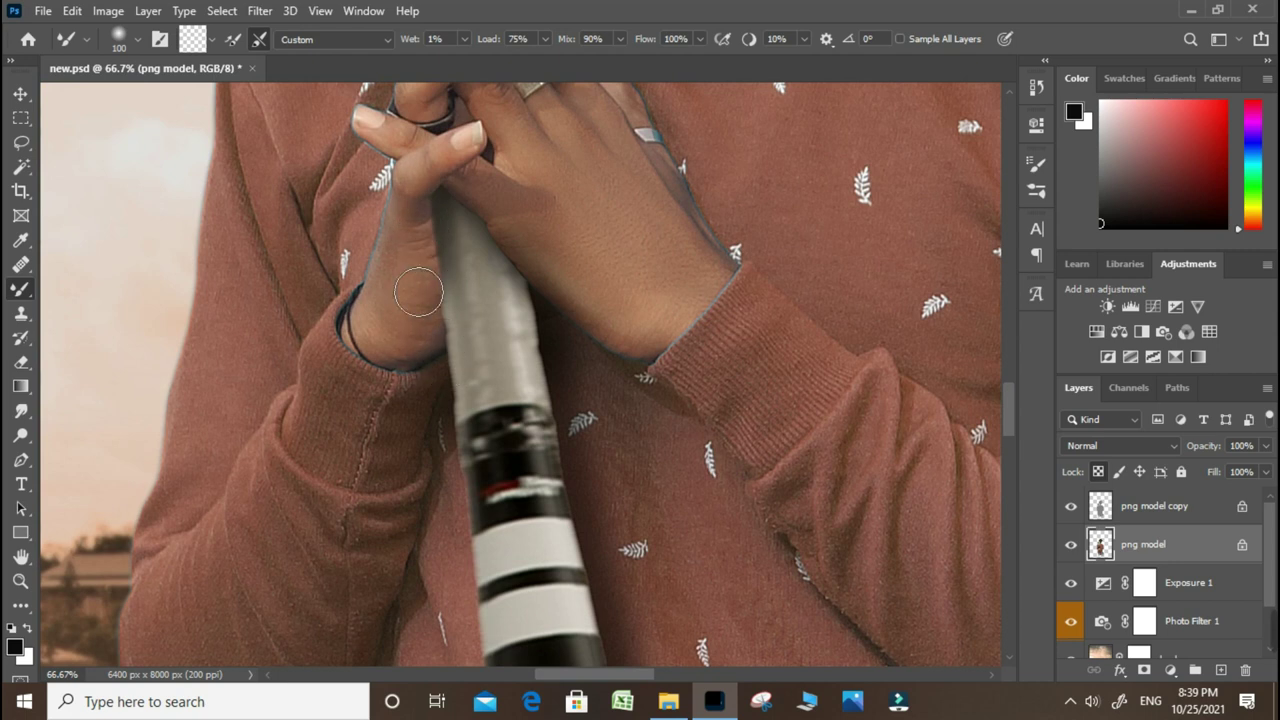
scroll(418, 292, "up", 6)
left_click_drag(400, 300, 416, 366)
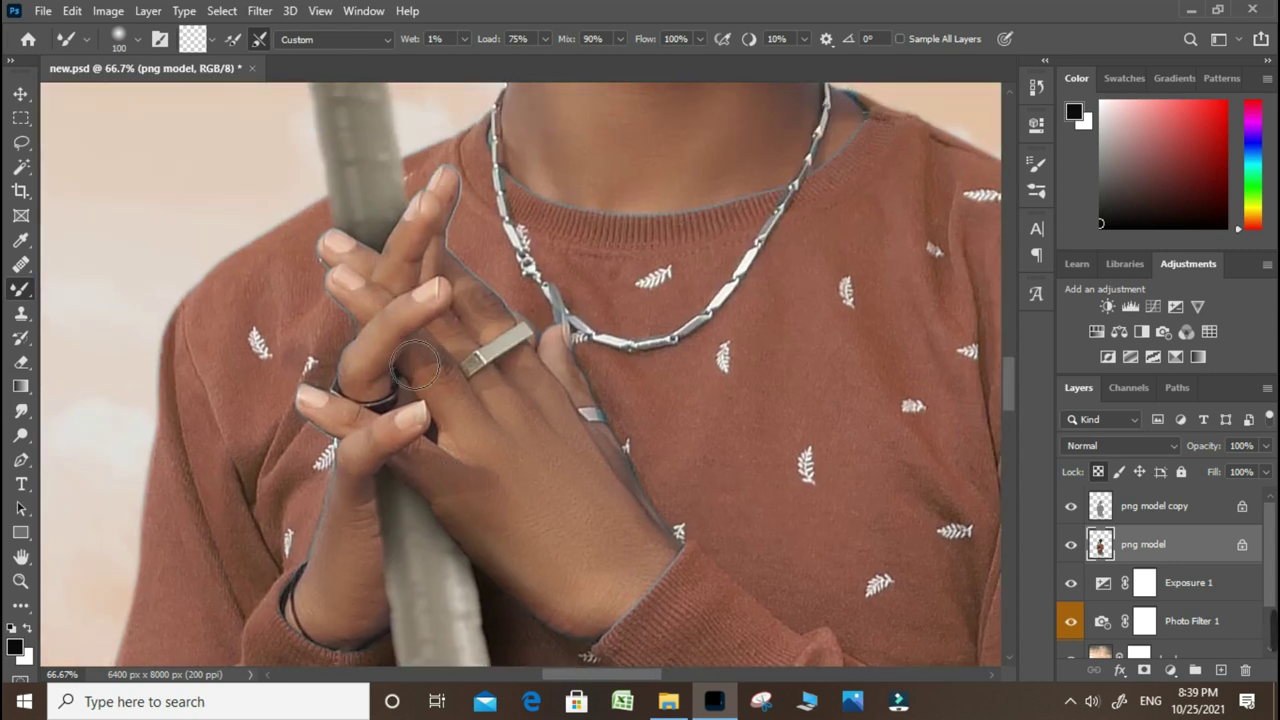
left_click_drag(416, 250, 410, 295)
scroll(430, 278, "up", 3)
scroll(775, 416, "down", 2)
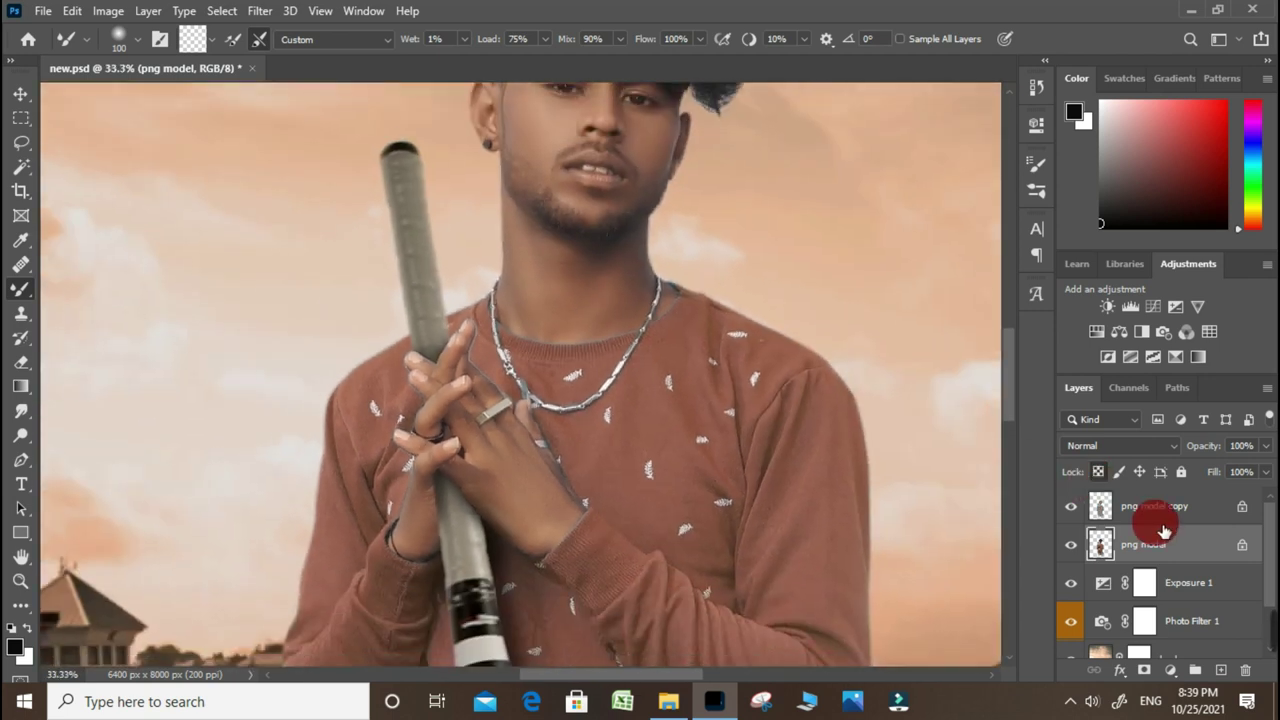
Duplicate png model as png model copy 2, fill it with 50% Gray and blend in Overlay
left_click_drag(1208, 546, 1224, 667)
left_click(1185, 583)
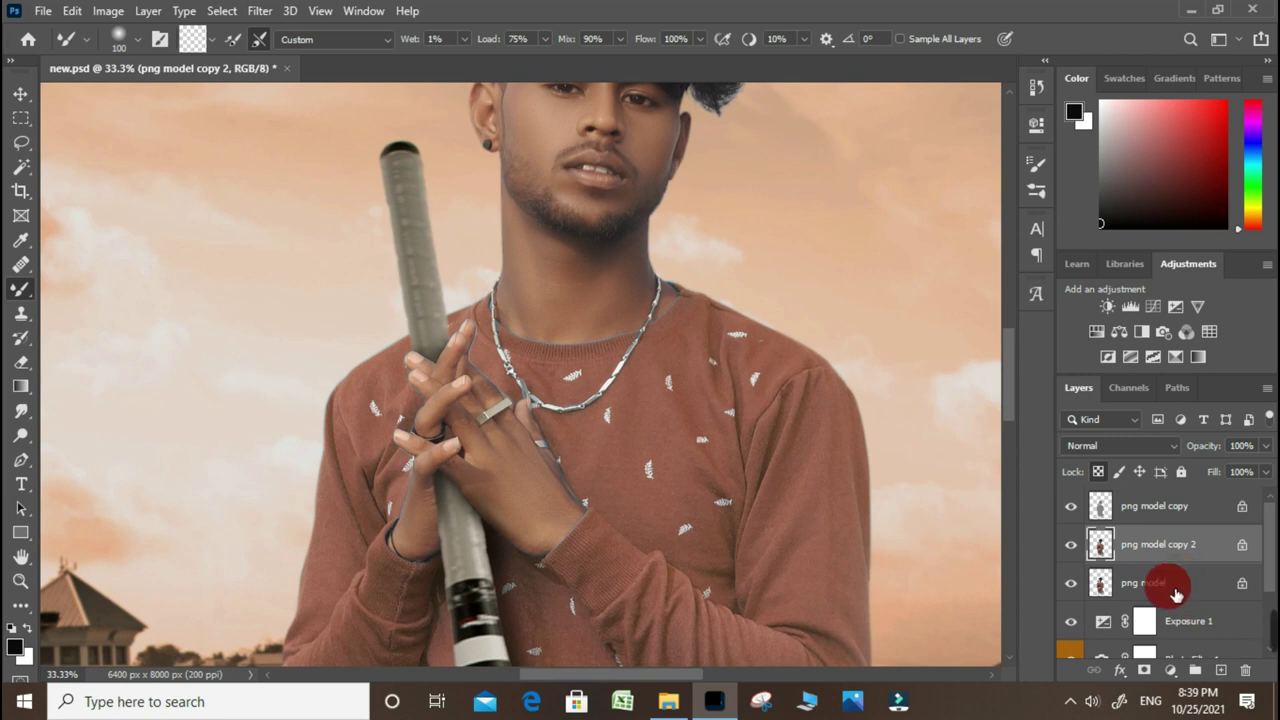
key("shift+F5")
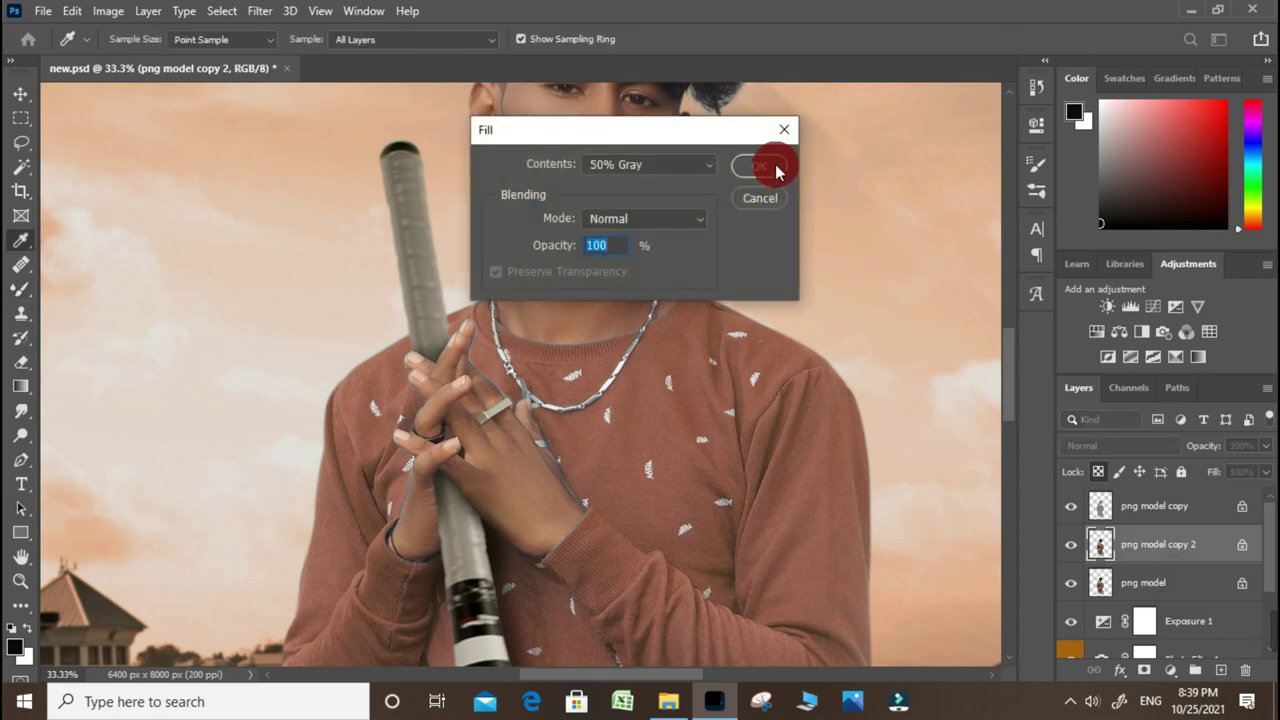
left_click(775, 164)
left_click(1140, 445)
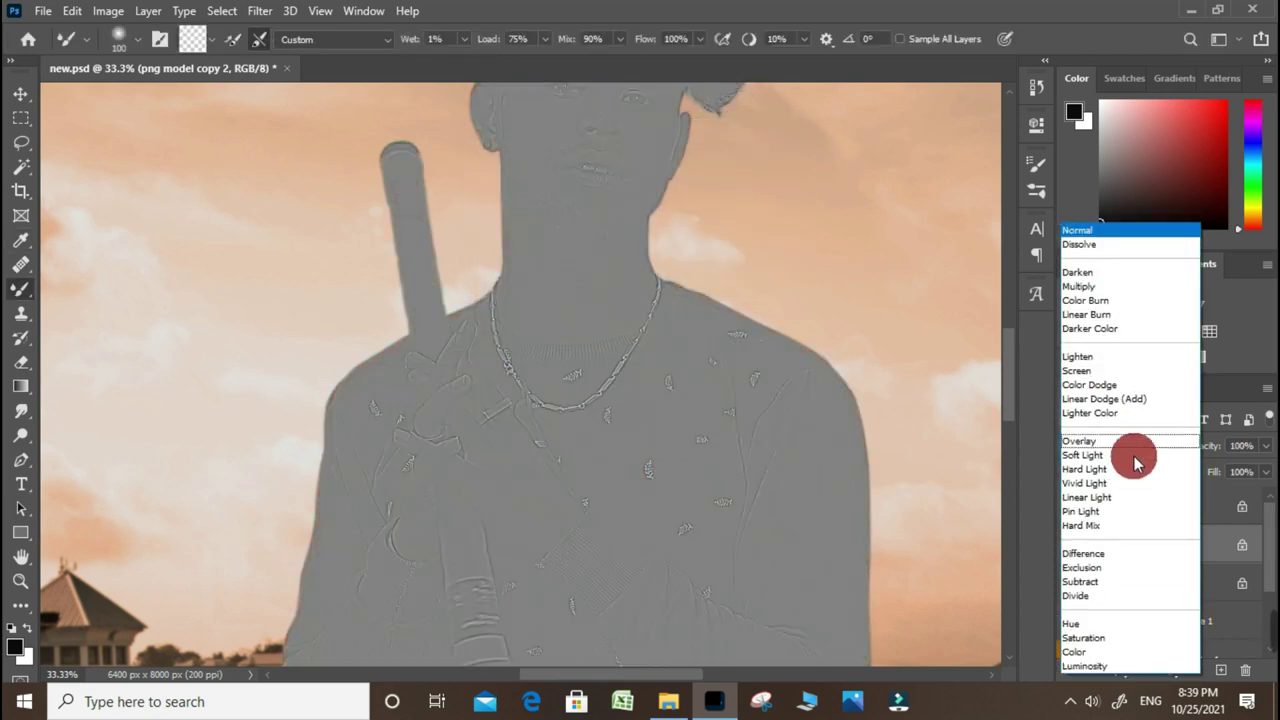
left_click(1136, 443)
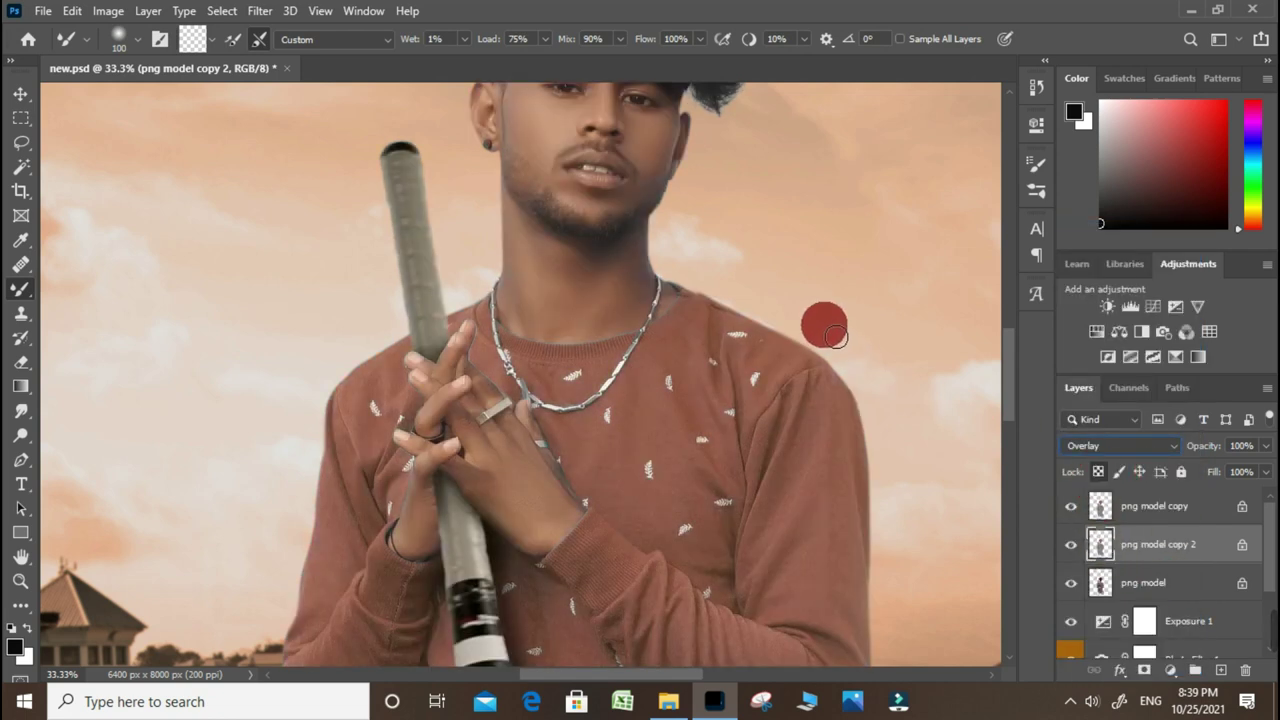
Switch to the regular Brush at 50% zoom and open its blend mode list toward Soft Light
left_click_drag(822, 320, 648, 296)
right_click(20, 289)
left_click(56, 289)
key("ctrl+plus")
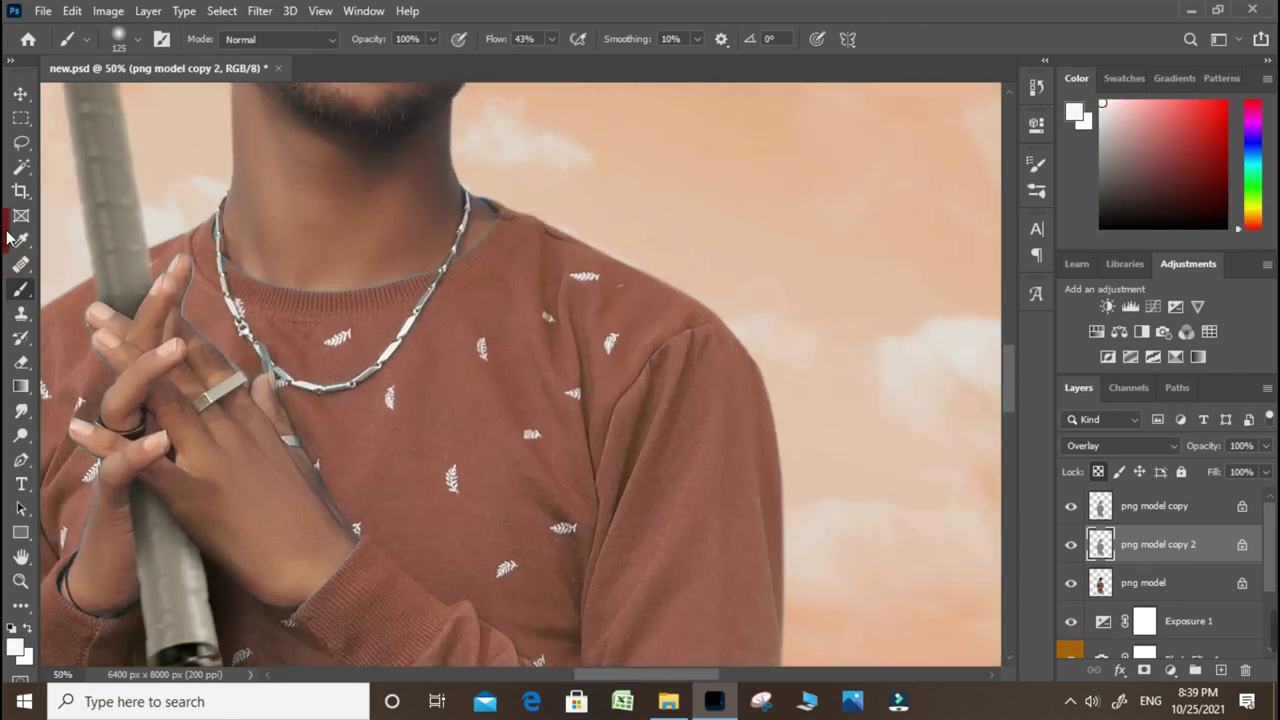
left_click(292, 44)
left_click_drag(292, 50, 249, 302)
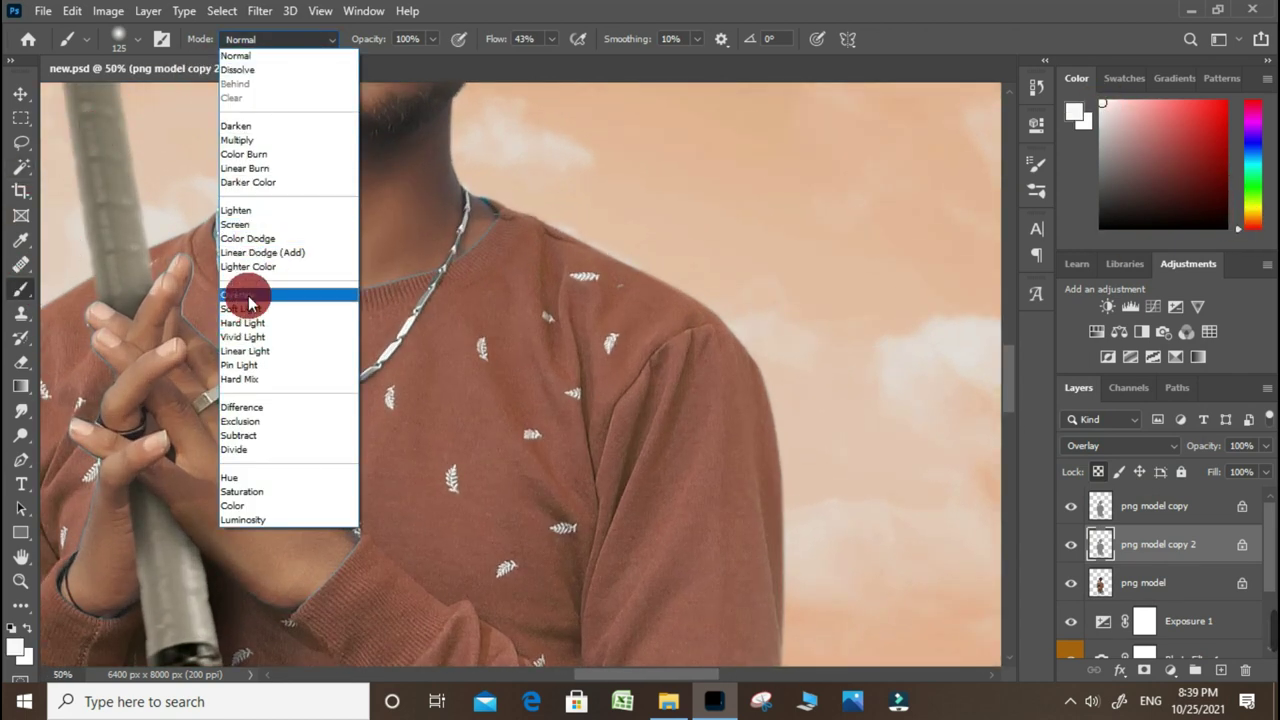
Set the brush to Soft Light at 100% opacity and lighten the shoulder at size 250
left_click(247, 309)
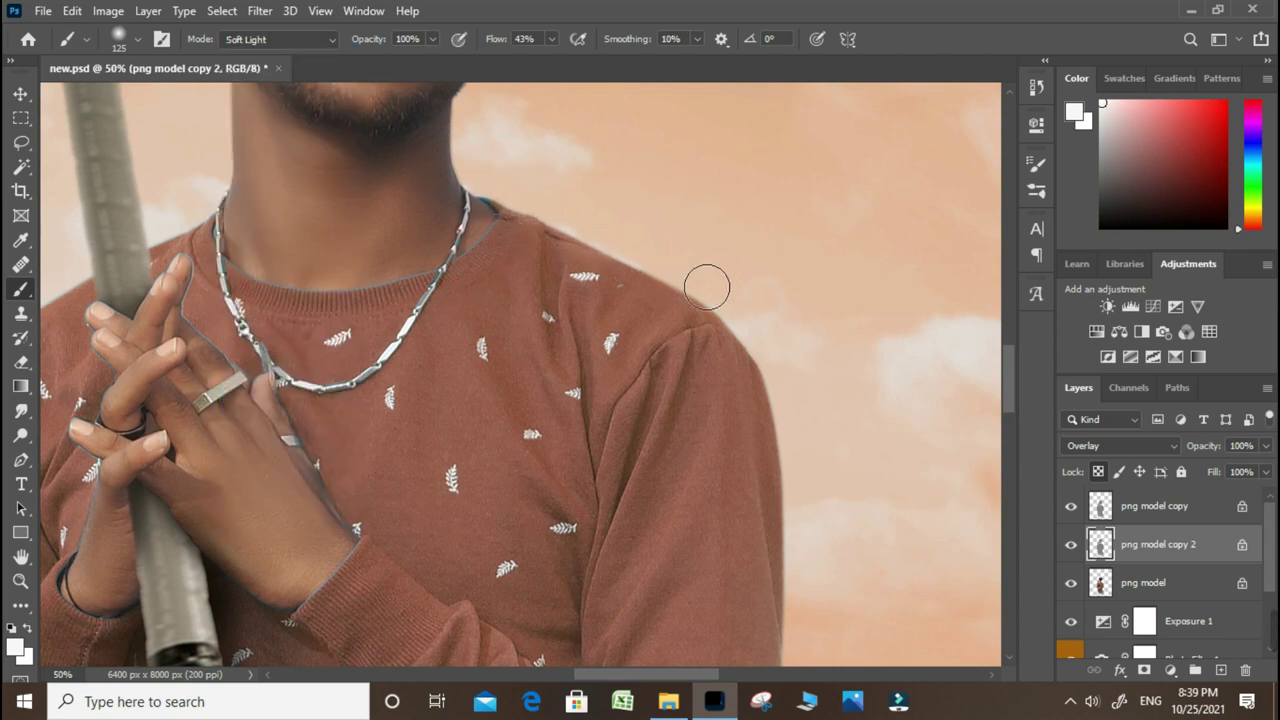
left_click_drag(788, 306, 577, 214)
key("bracketright")
key("bracketright")
key("bracketright")
left_click_drag(554, 151, 600, 194)
left_click(410, 42)
left_click(763, 266)
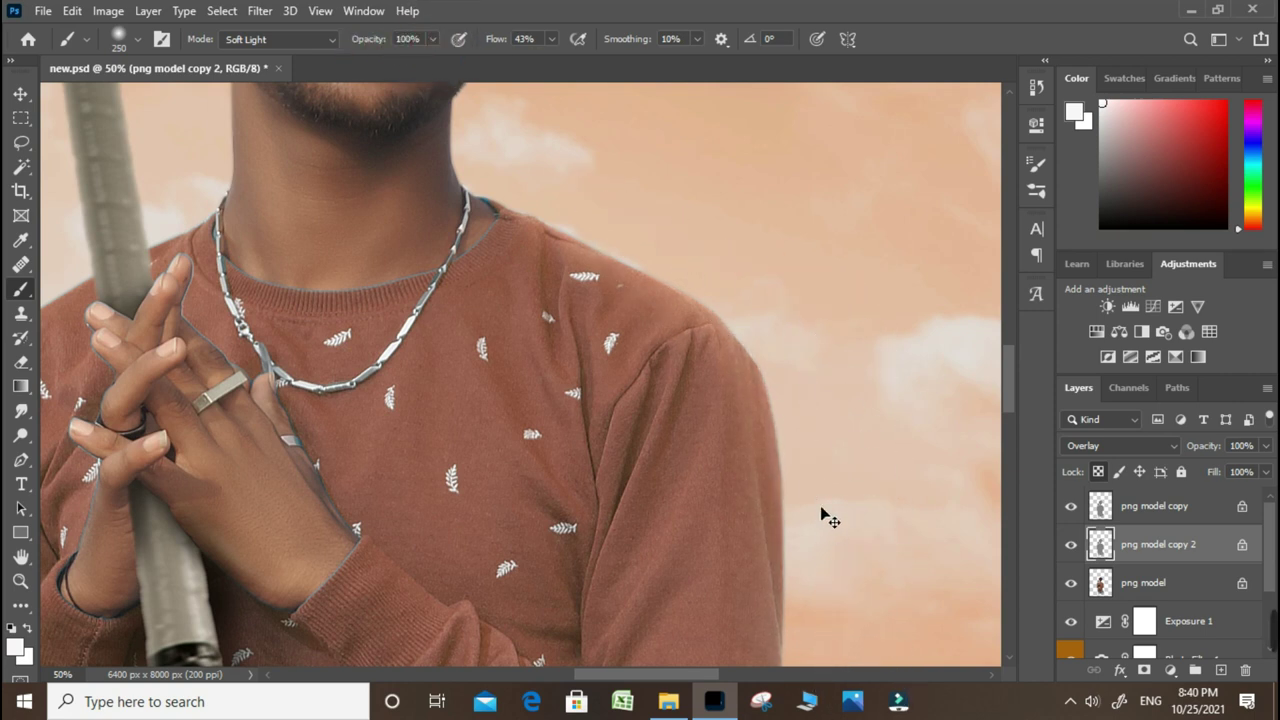
Enlarge the brush to 500 and lighten the left edge of the jeans
scroll(700, 500, "down", 3)
scroll(677, 494, "down", 3)
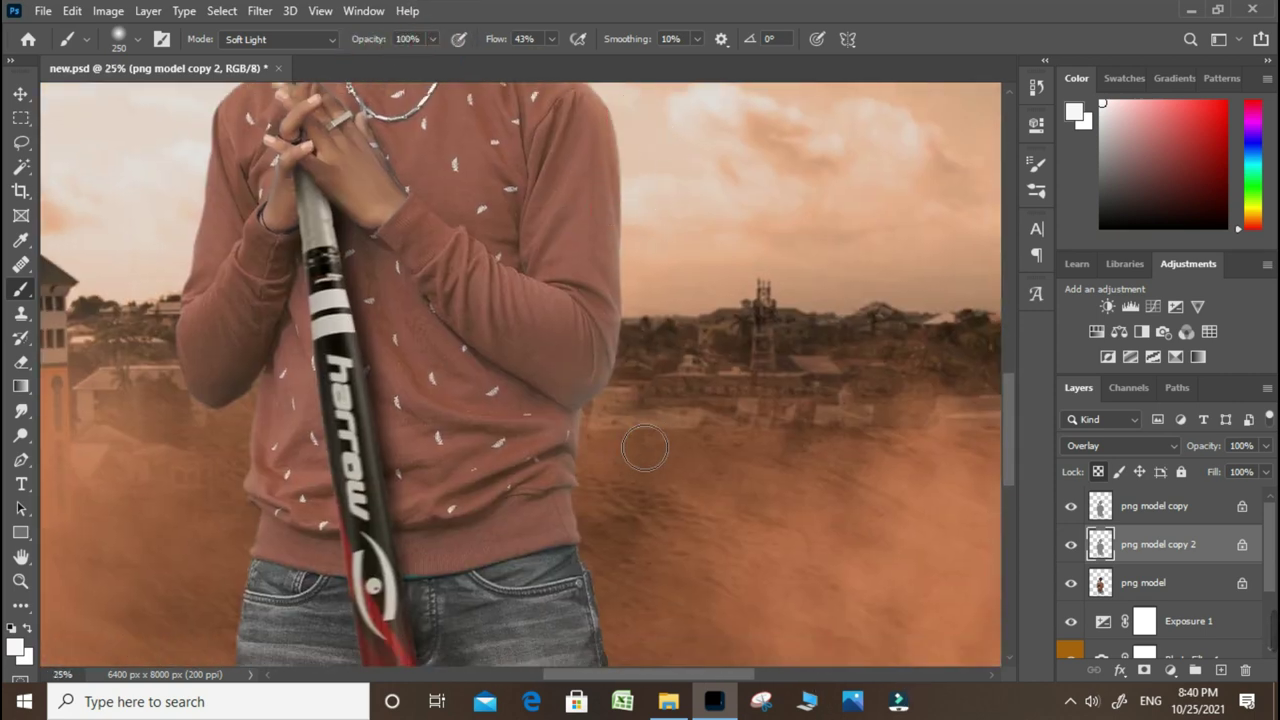
scroll(620, 300, "down", 3)
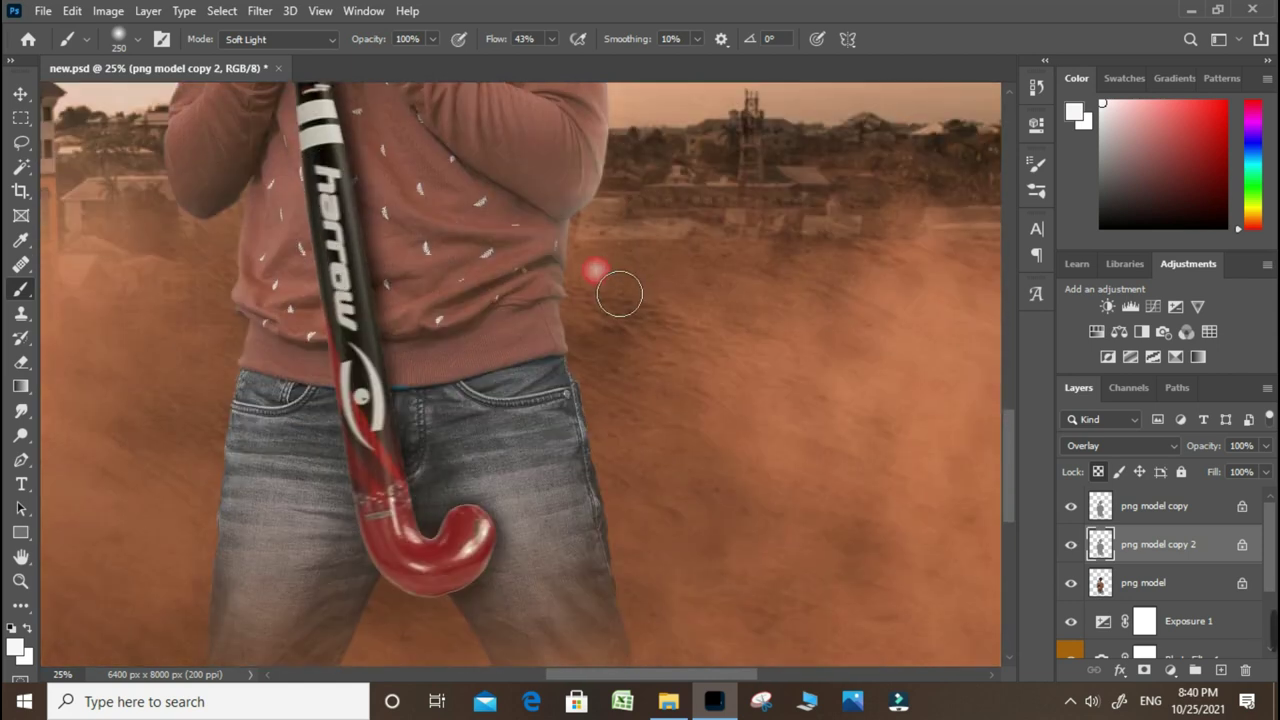
scroll(609, 247, "down", 3)
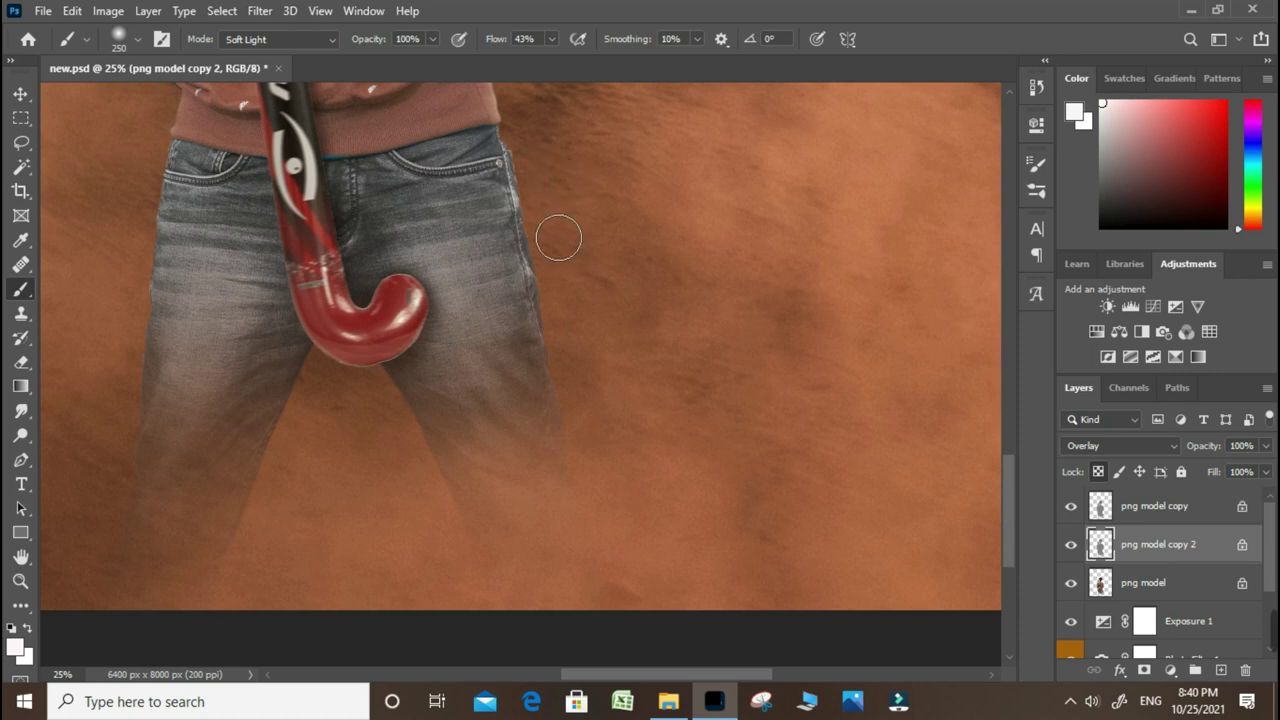
left_click_drag(578, 398, 988, 418)
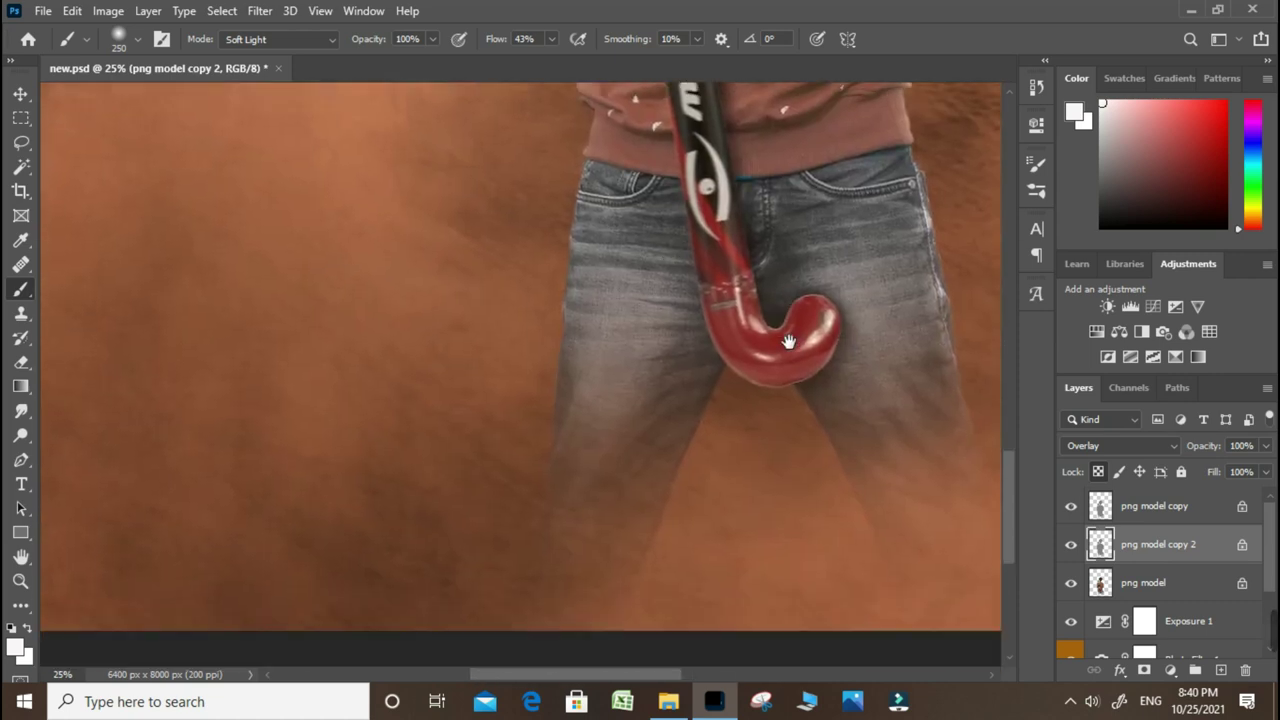
key("bracketright")
key("bracketright")
key("bracketright")
left_click_drag(575, 205, 543, 409)
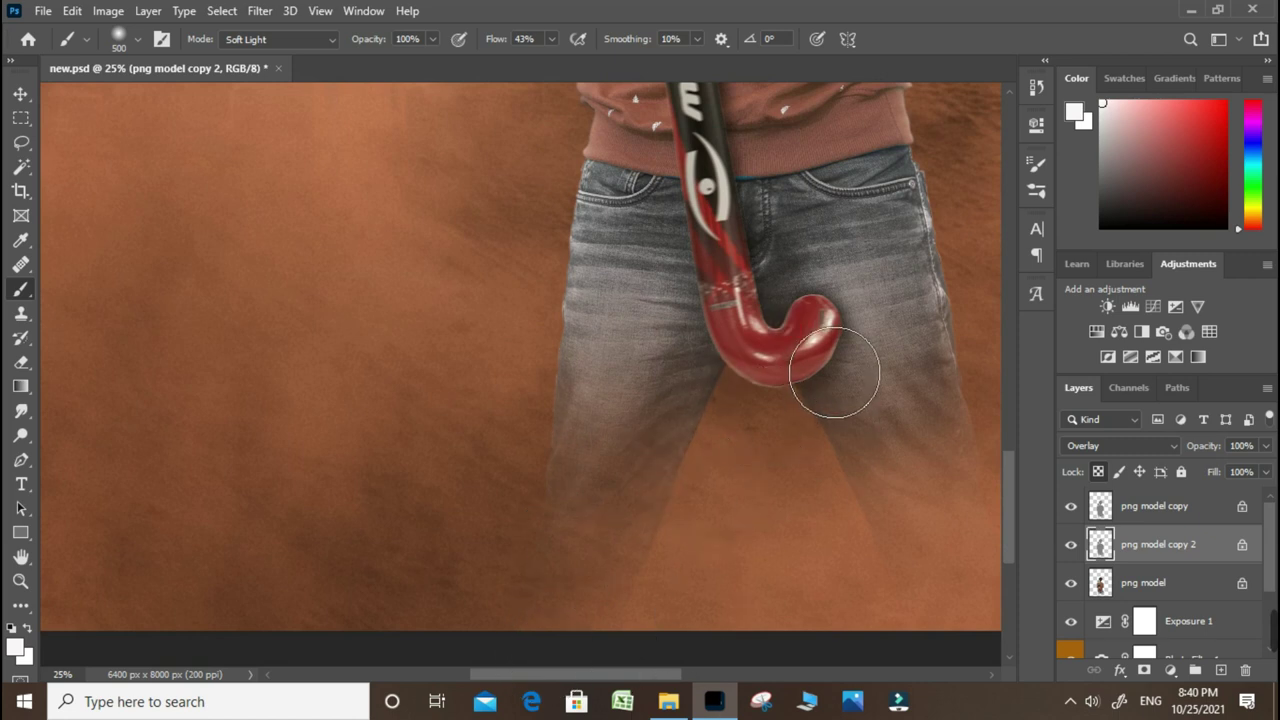
Lighten the sleeve near the shoulder and the left arm edge with Soft Light strokes
scroll(700, 350, "up", 4)
mouse_move(541, 214)
left_mouse_down()
mouse_move(657, 348)
mouse_move(600, 437)
left_mouse_up()
scroll(557, 380, "up", 3)
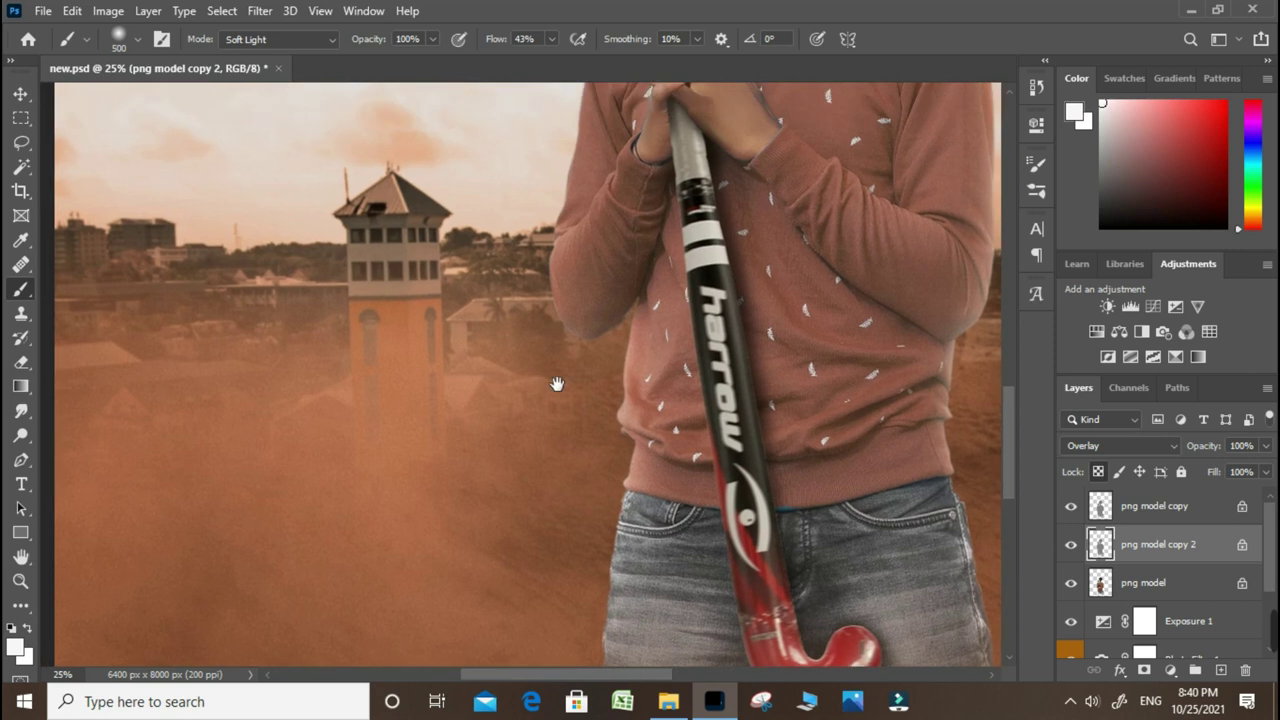
left_click_drag(623, 251, 606, 500)
left_click_drag(579, 222, 625, 267)
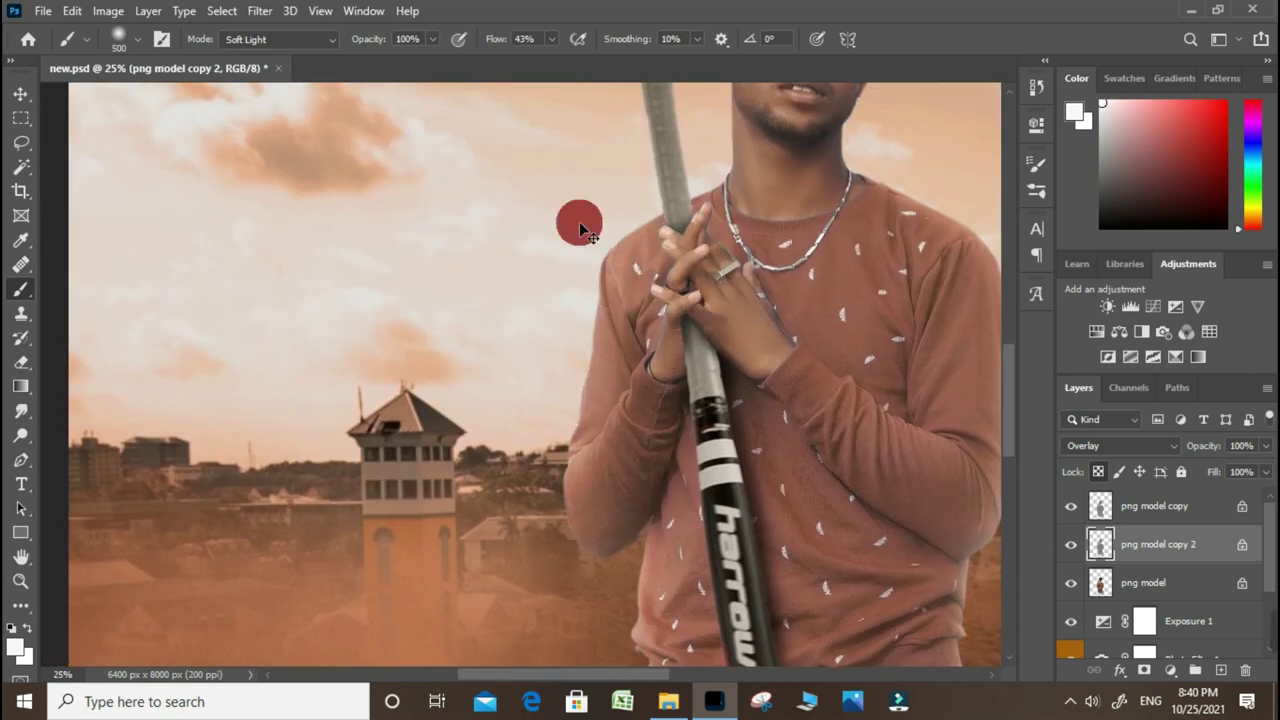
left_click_drag(583, 229, 580, 366)
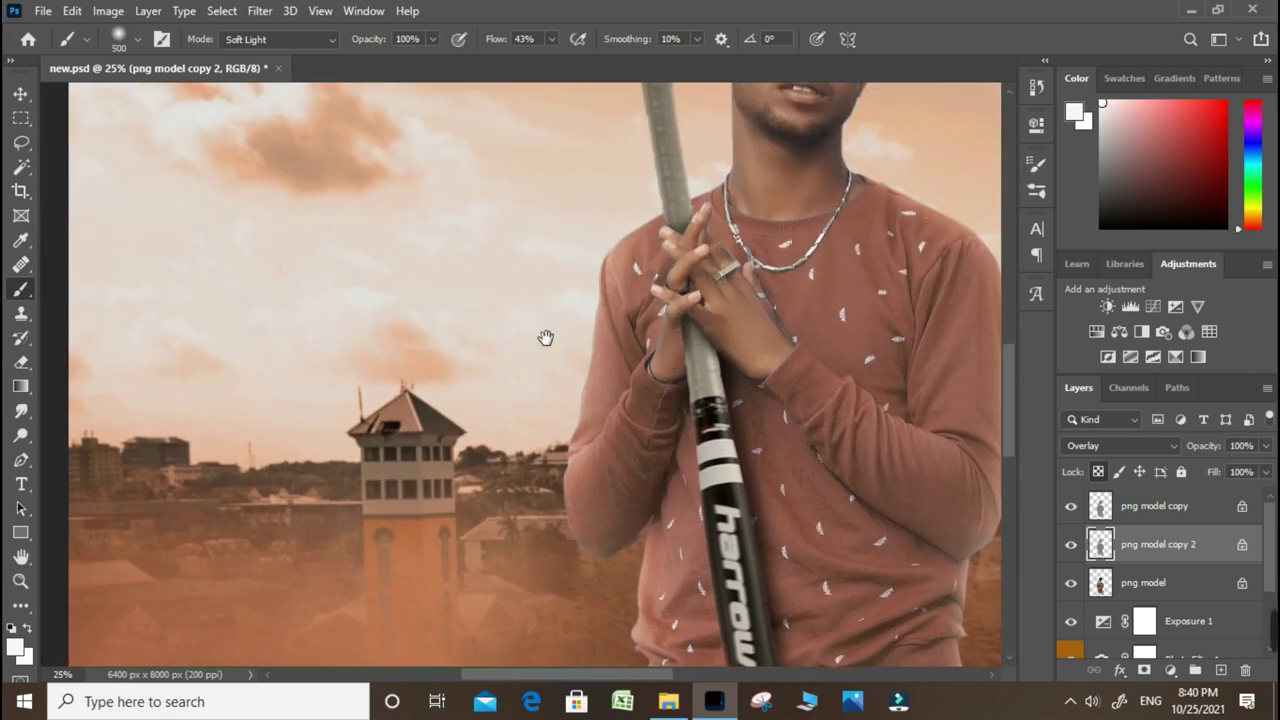
Lighten the model's neck, cheek, mouth and jaw with Soft Light dabs
scroll(545, 337, "up", 3)
mouse_move(591, 297)
left_mouse_down()
mouse_move(531, 348)
mouse_move(471, 438)
left_mouse_up()
left_click_drag(588, 291, 634, 338)
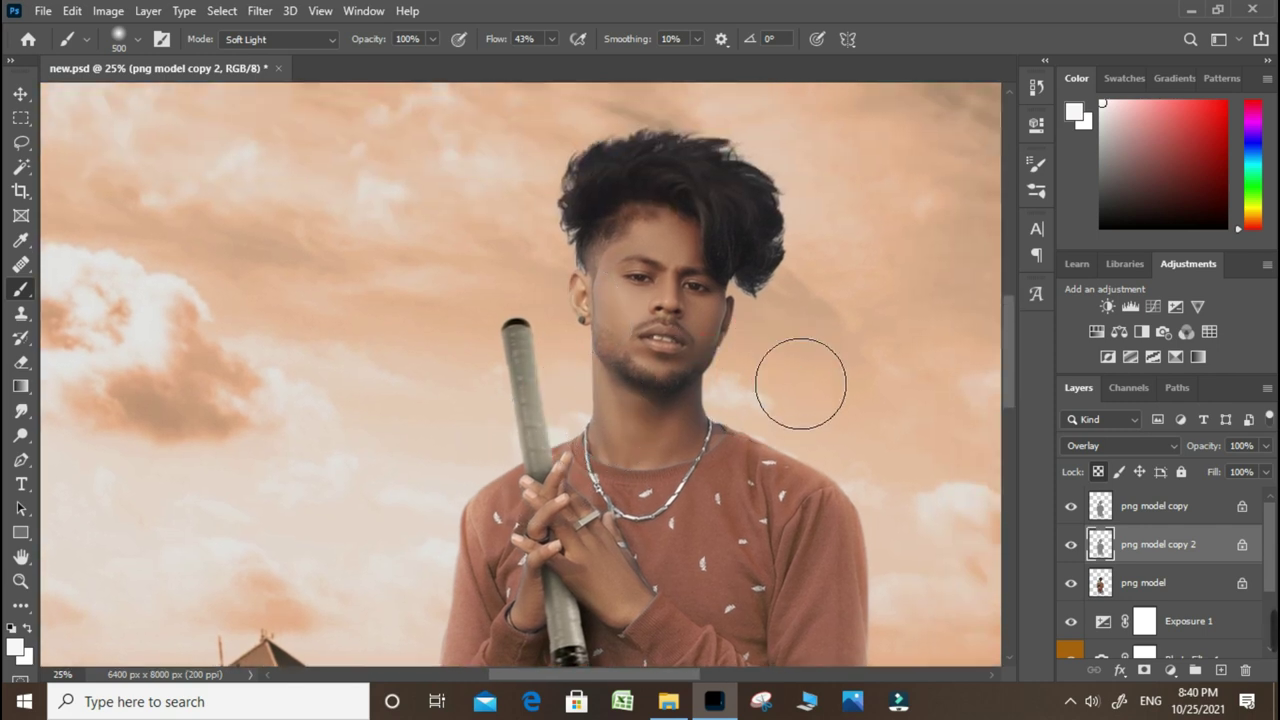
left_click(667, 426)
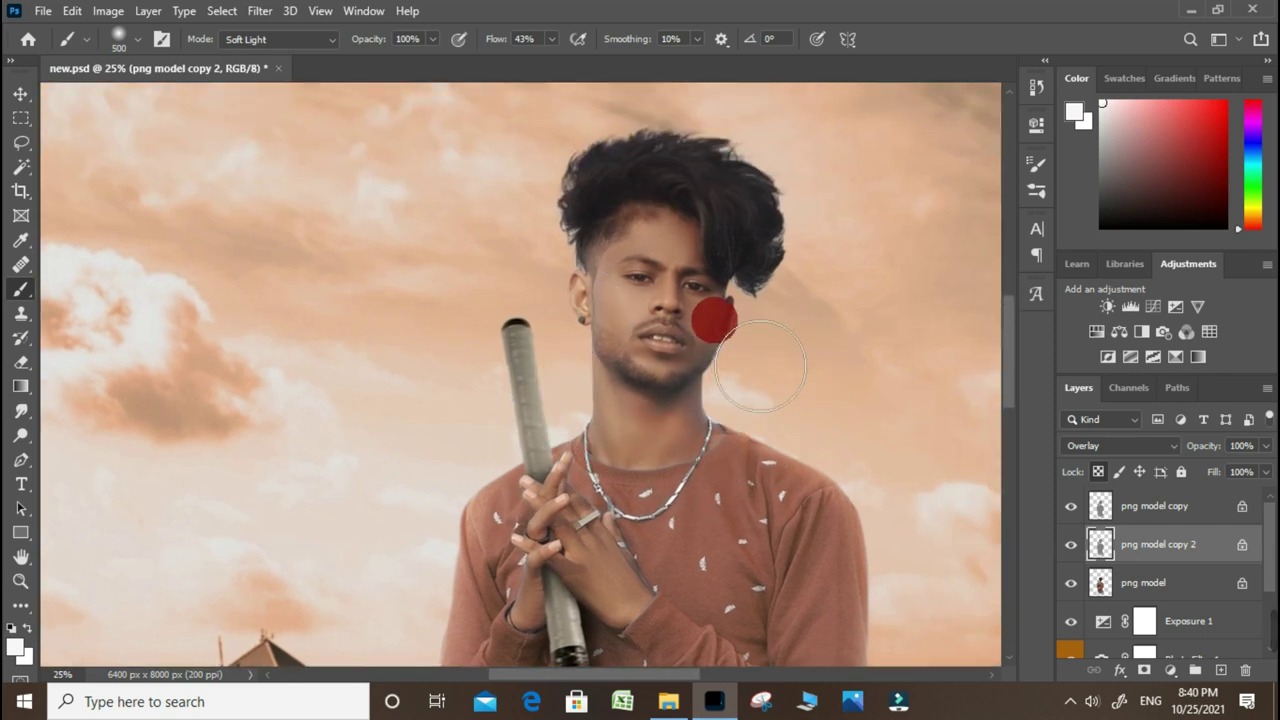
left_click(660, 366)
left_click(690, 342)
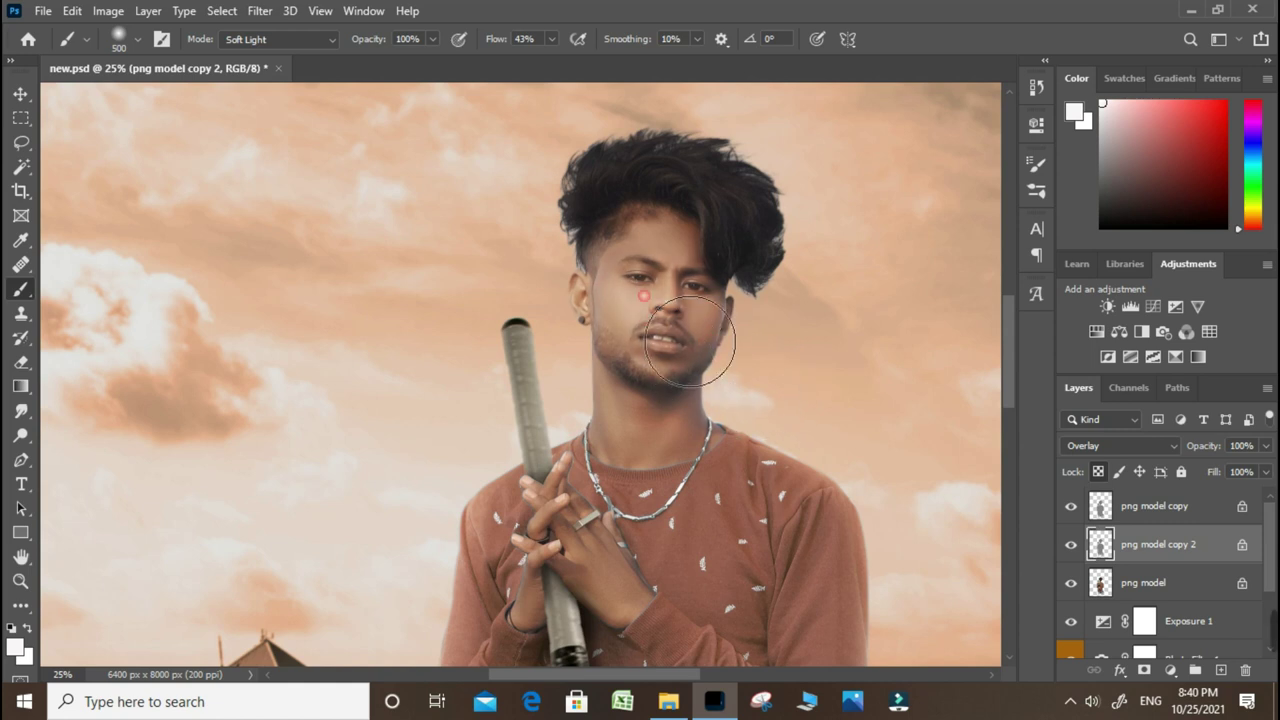
left_click(831, 474)
left_click(768, 386)
left_click(760, 347)
At 50% zoom with a size-200 brush, lighten the cheek, chin, shirt and neck
key("ctrl+plus")
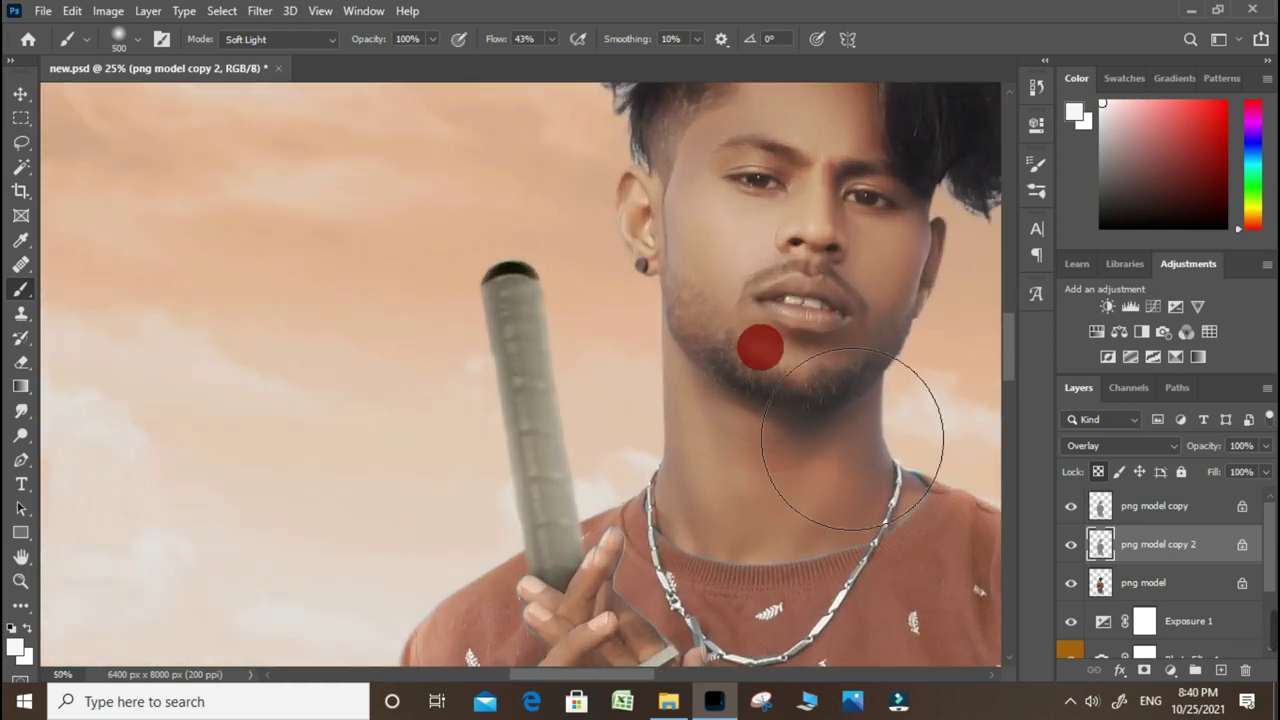
key("[")
key("[")
key("[")
key("[")
left_click(523, 463)
left_click(497, 420)
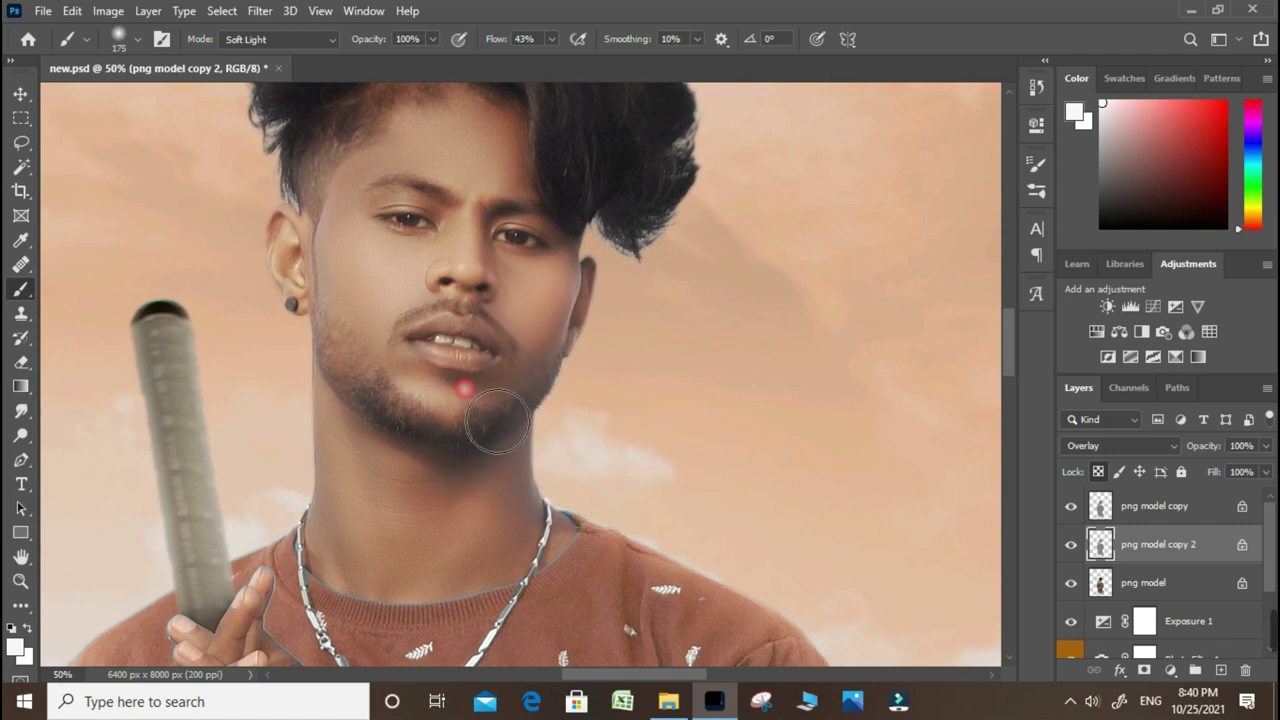
left_click_drag(501, 562, 491, 417)
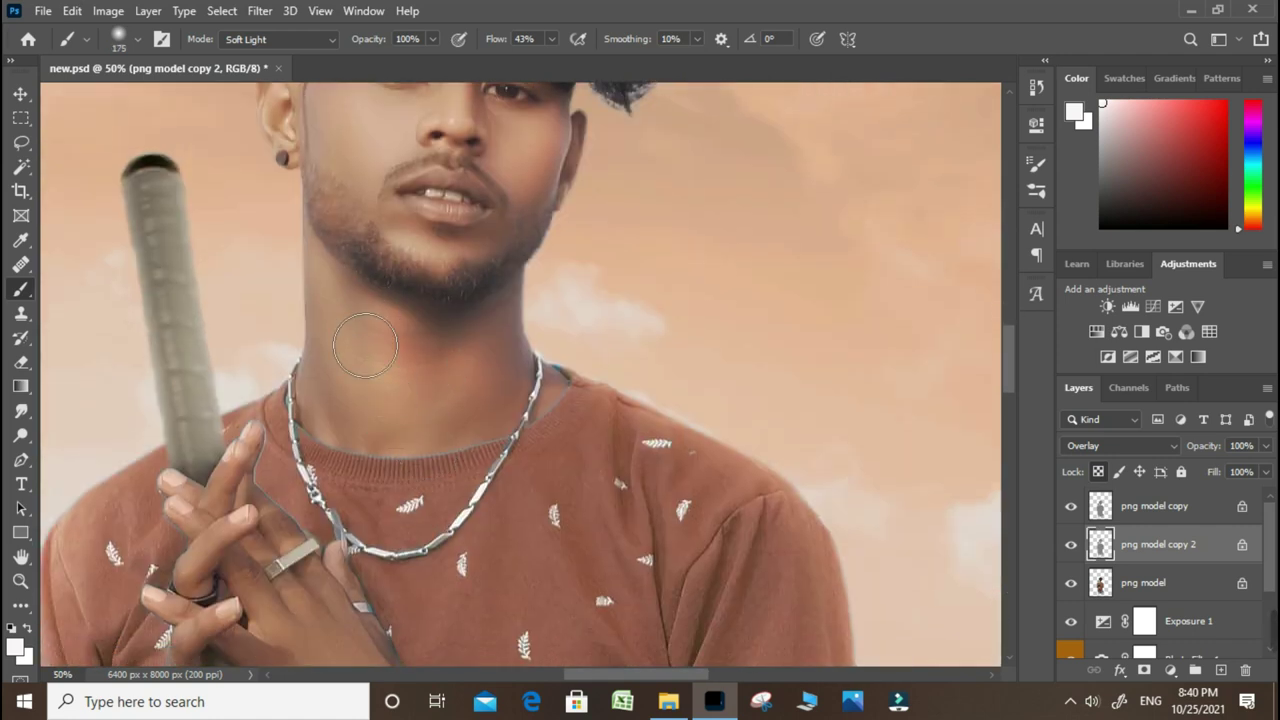
left_click(570, 428)
left_click(506, 332)
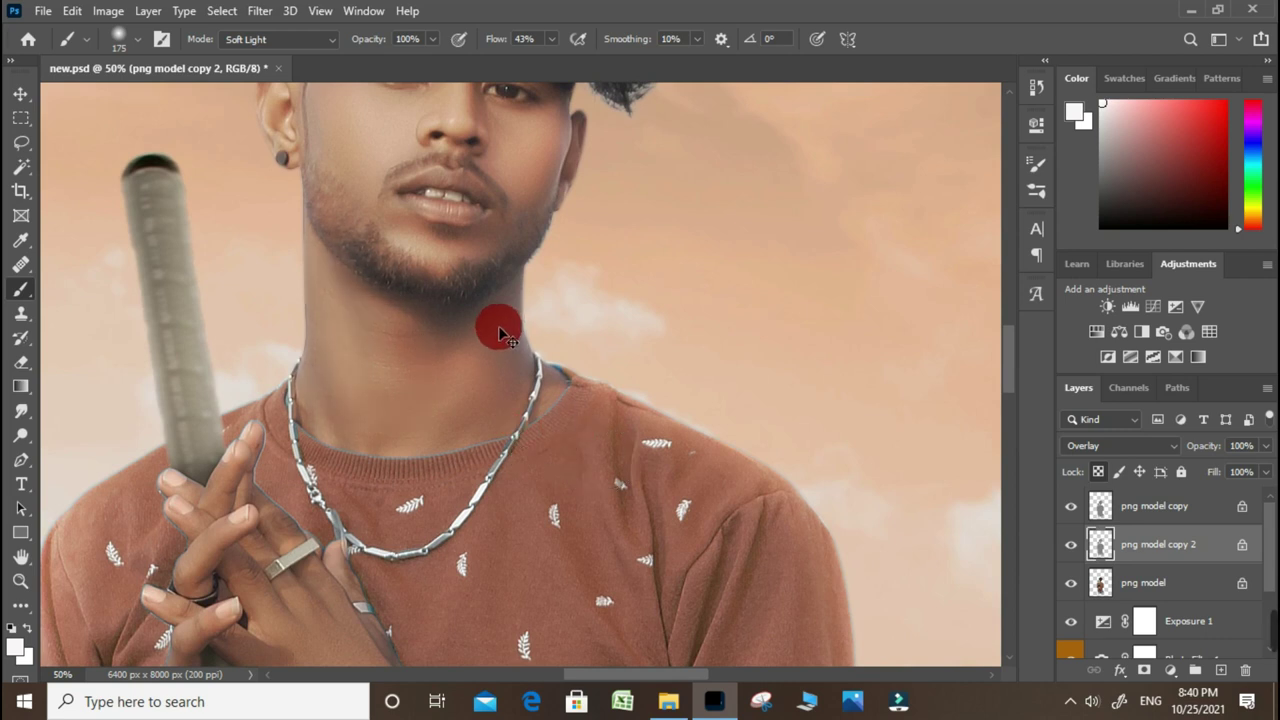
Lighten the model's hands and sleeve, viewing the figure at 16.7% zoom
key("ctrl+minus")
key("ctrl+minus")
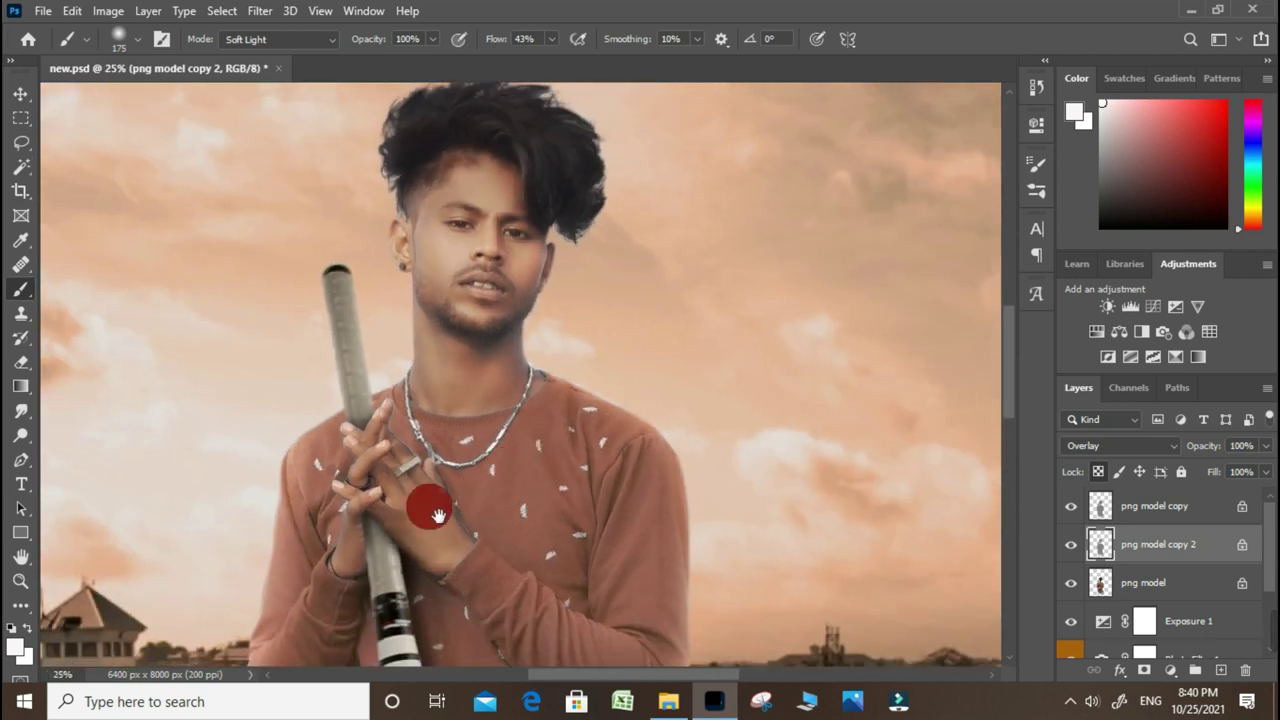
key("ctrl+minus")
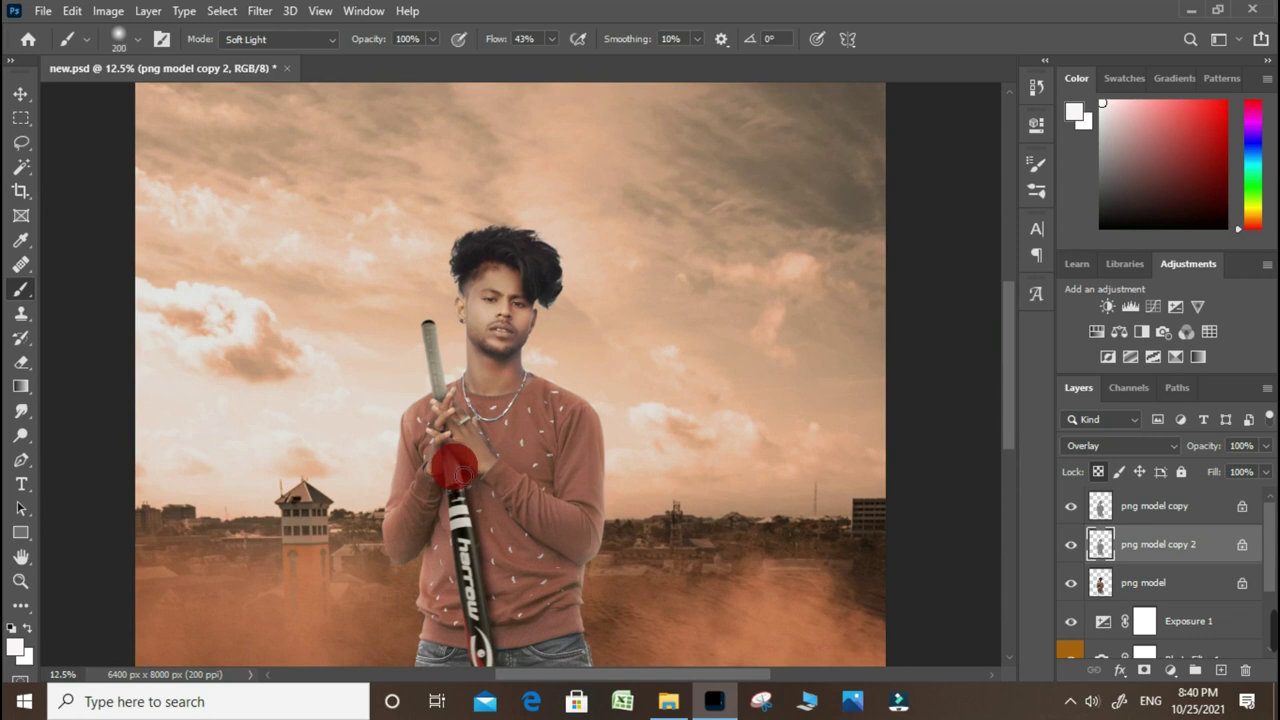
left_click(446, 462)
left_click(558, 541)
key("ctrl+minus")
key("ctrl+plus")
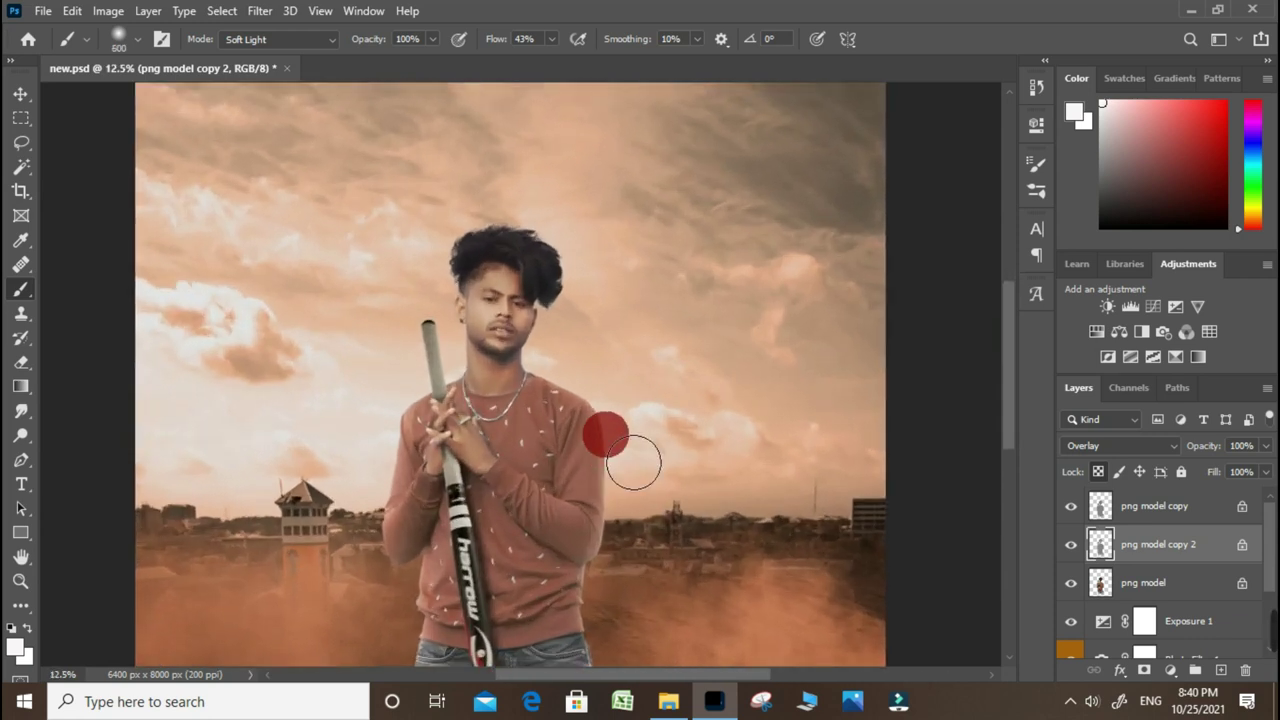
key("ctrl+plus")
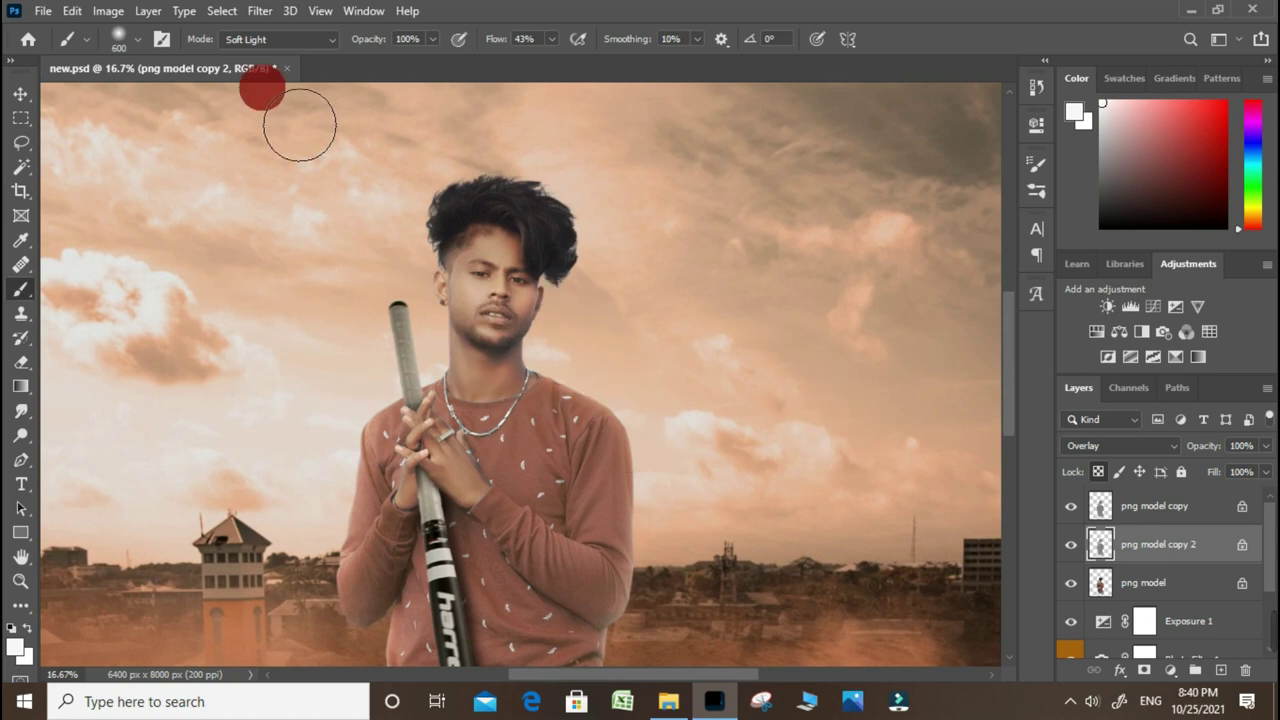
Switch the brush back to Normal mode and dab faintly over sky, sweater and jeans
left_click(306, 42)
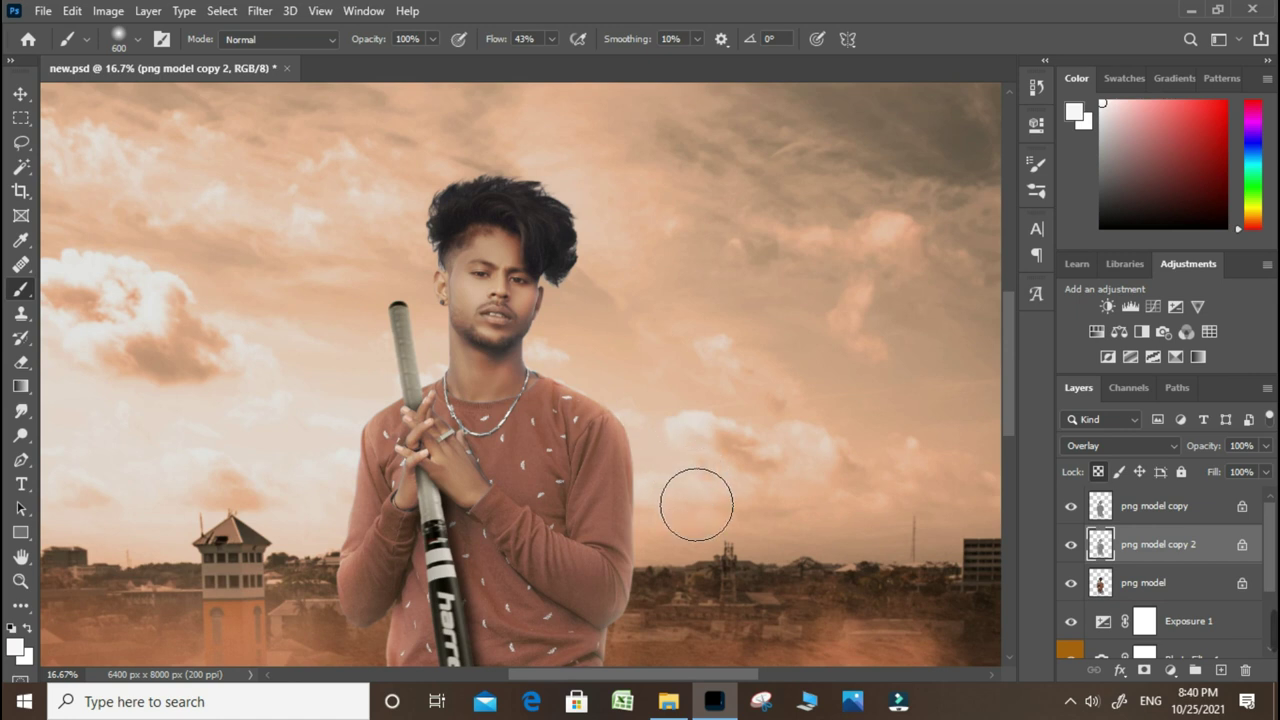
left_click(626, 409)
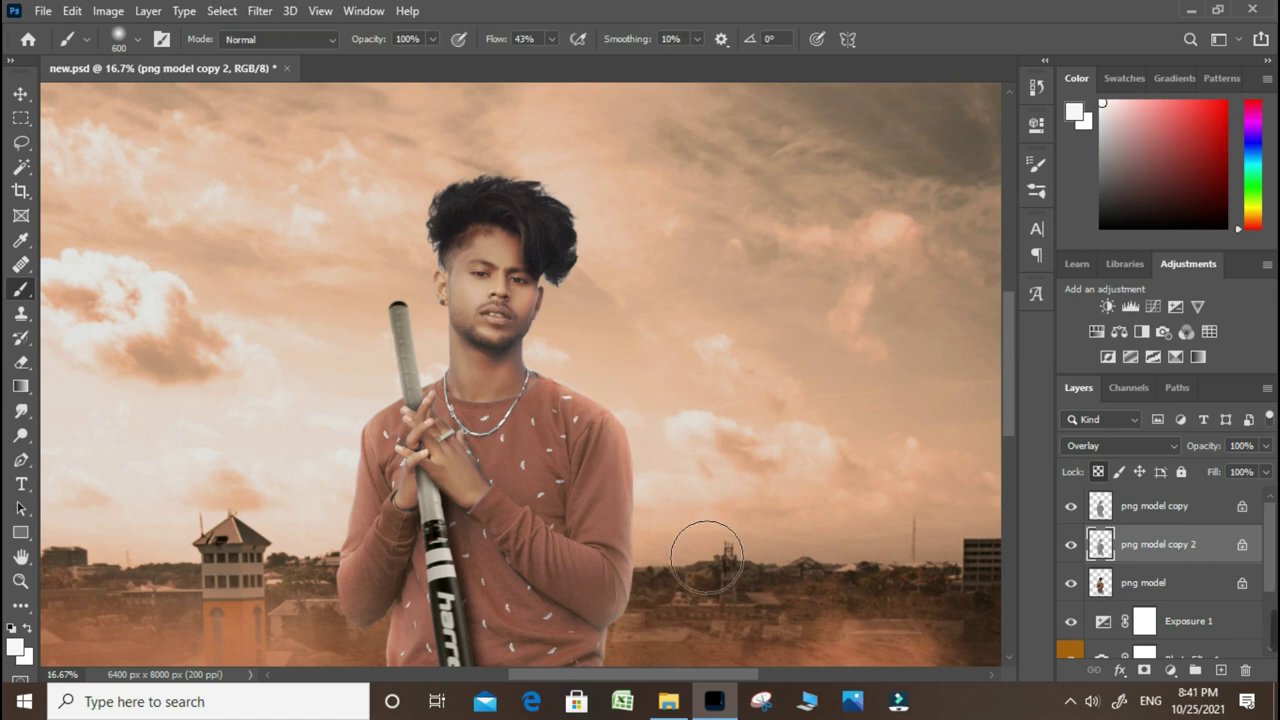
left_click_drag(655, 588, 675, 366)
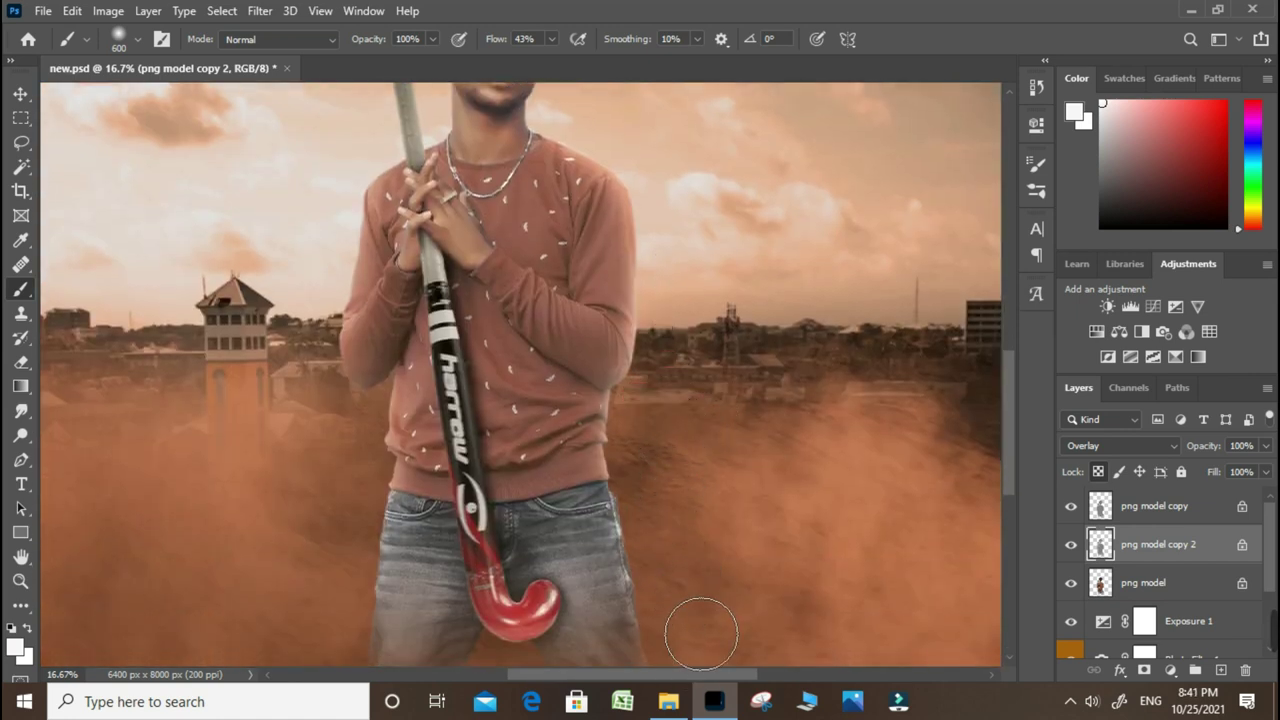
left_click(486, 309)
left_click(650, 382)
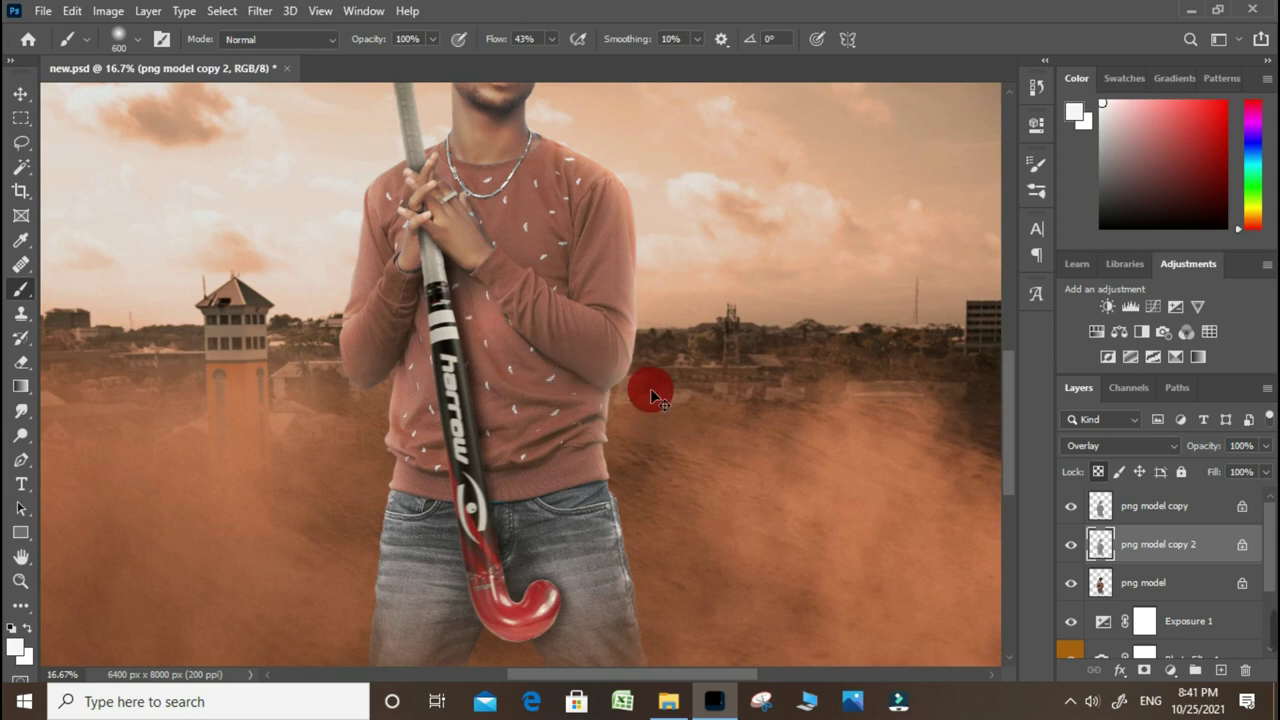
left_click(497, 522)
scroll(725, 505, "down", 1)
scroll(701, 430, "down", 1)
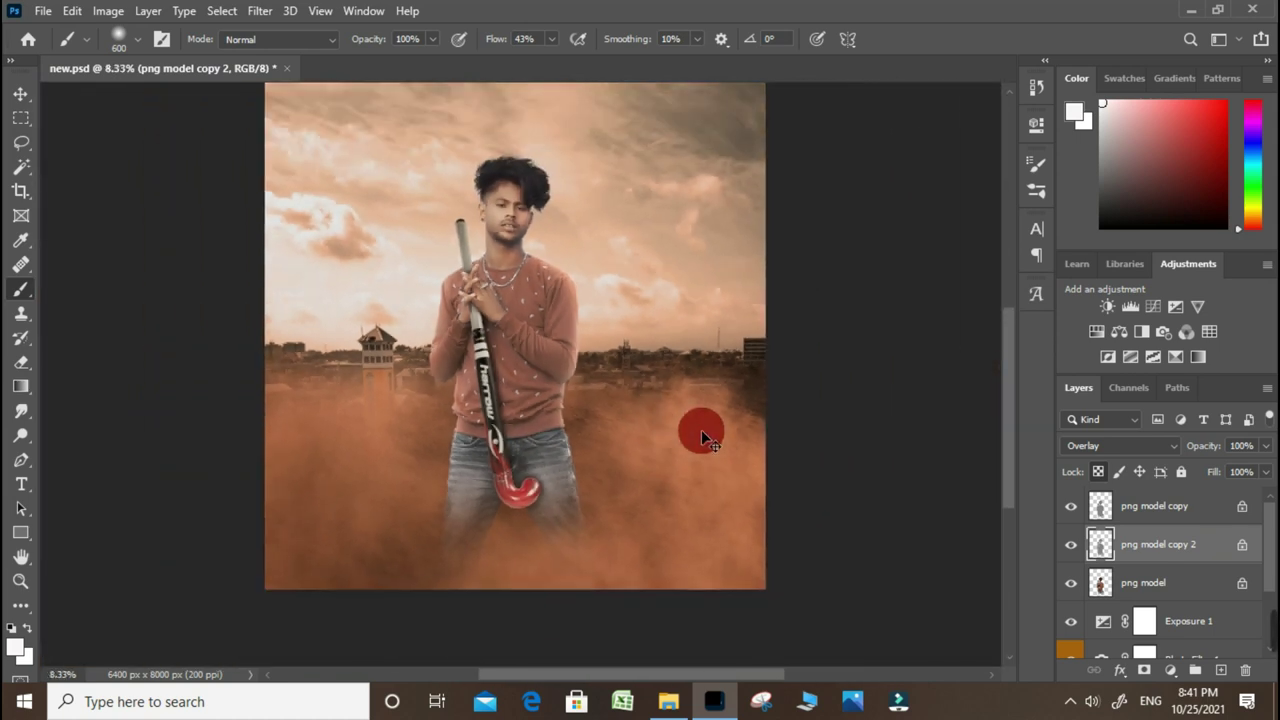
scroll(703, 437, "down", 1)
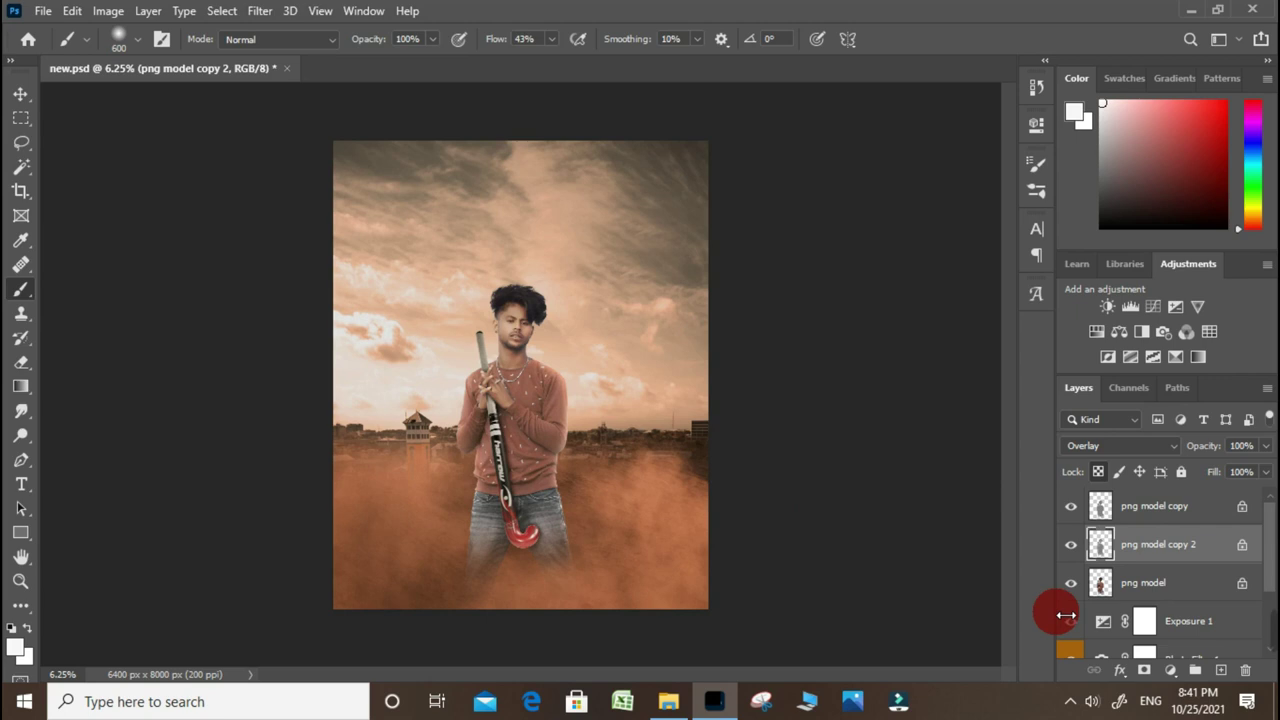
scroll(1066, 615, "down", 2)
Apply a 3.1-pixel Gaussian Blur to the back cityscape layer
left_click(1200, 602)
left_click(260, 11)
mouse_move(271, 222)
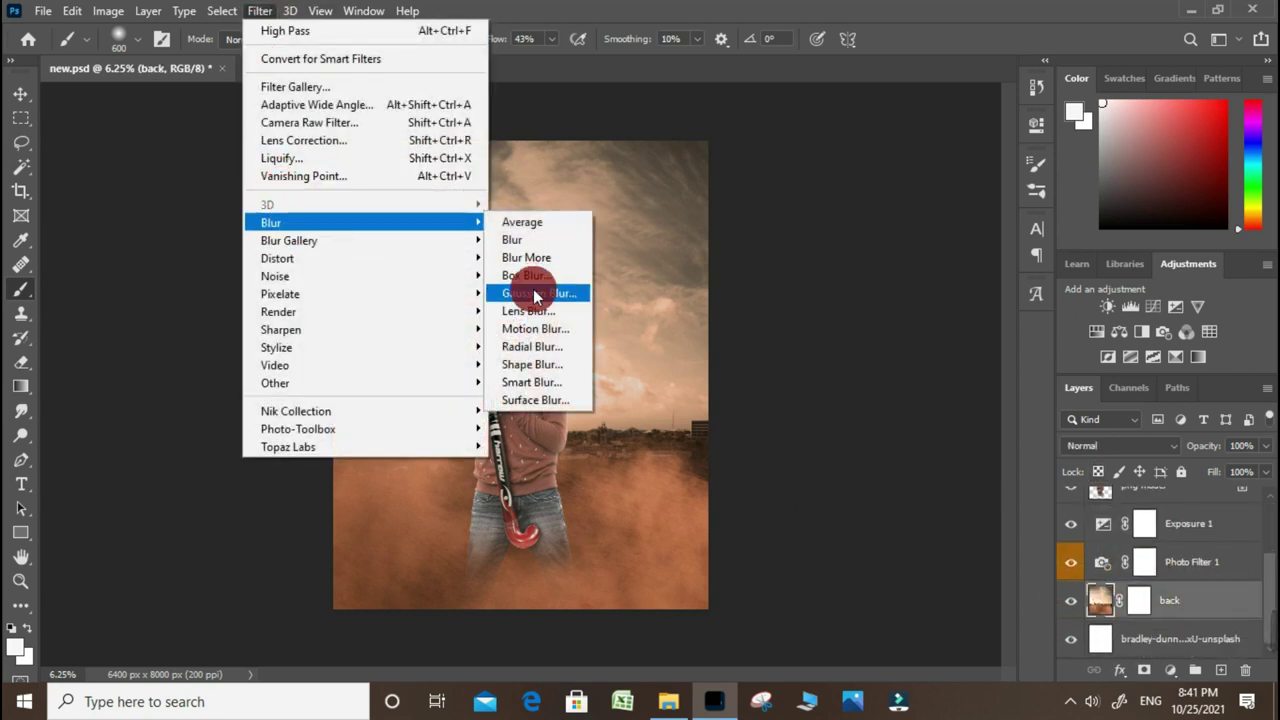
left_click(537, 294)
left_click(930, 184)
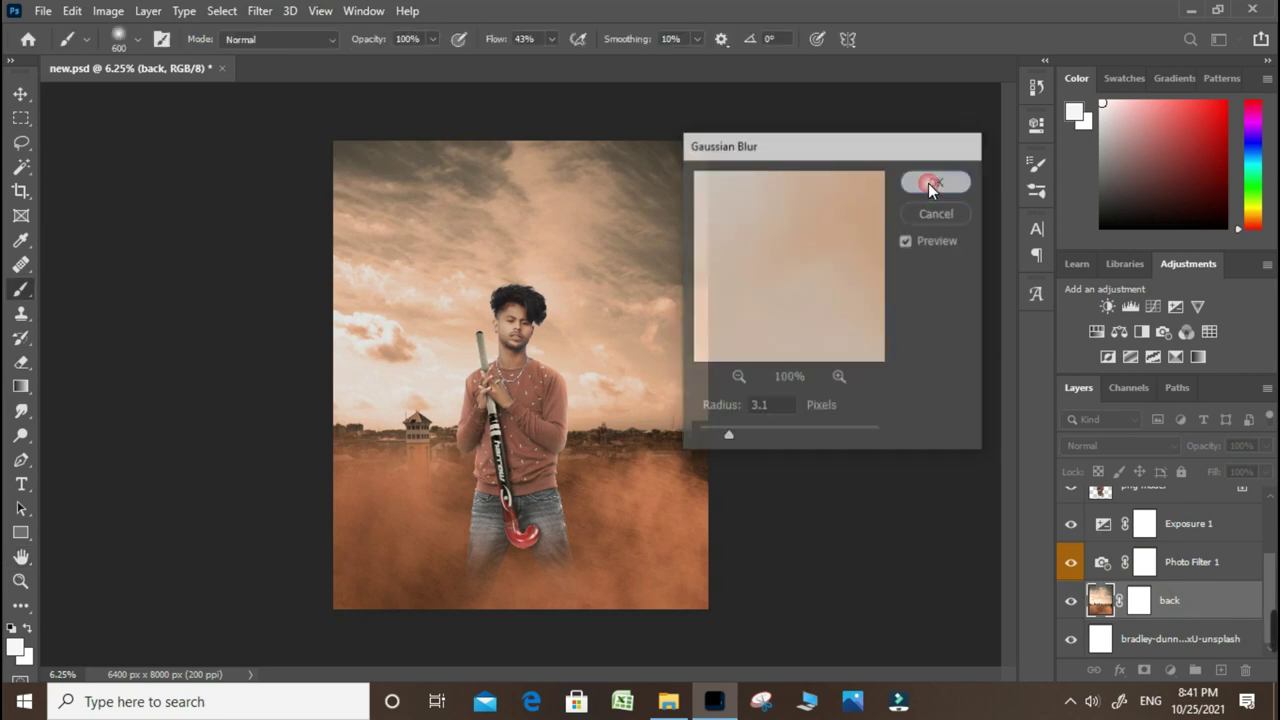
key("ctrl+plus")
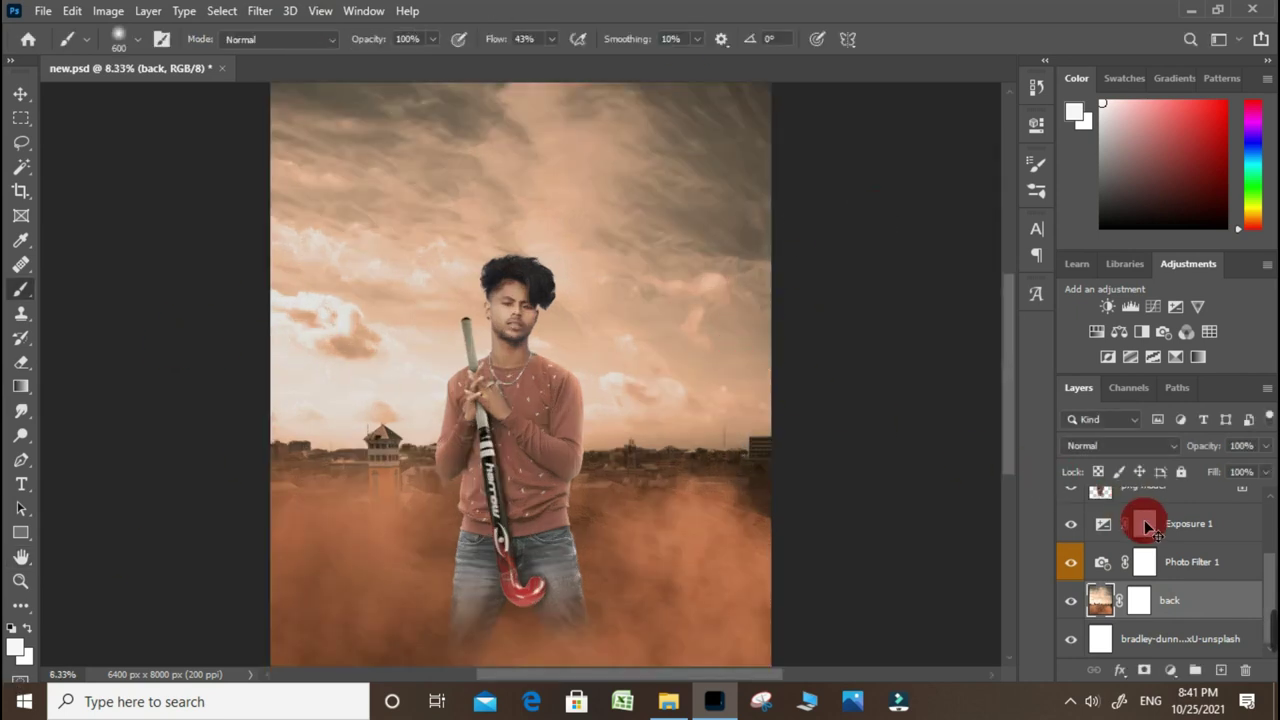
scroll(1170, 530, "up", 3)
Select the png model copy layer and bring the model's face into view
left_click(1185, 510)
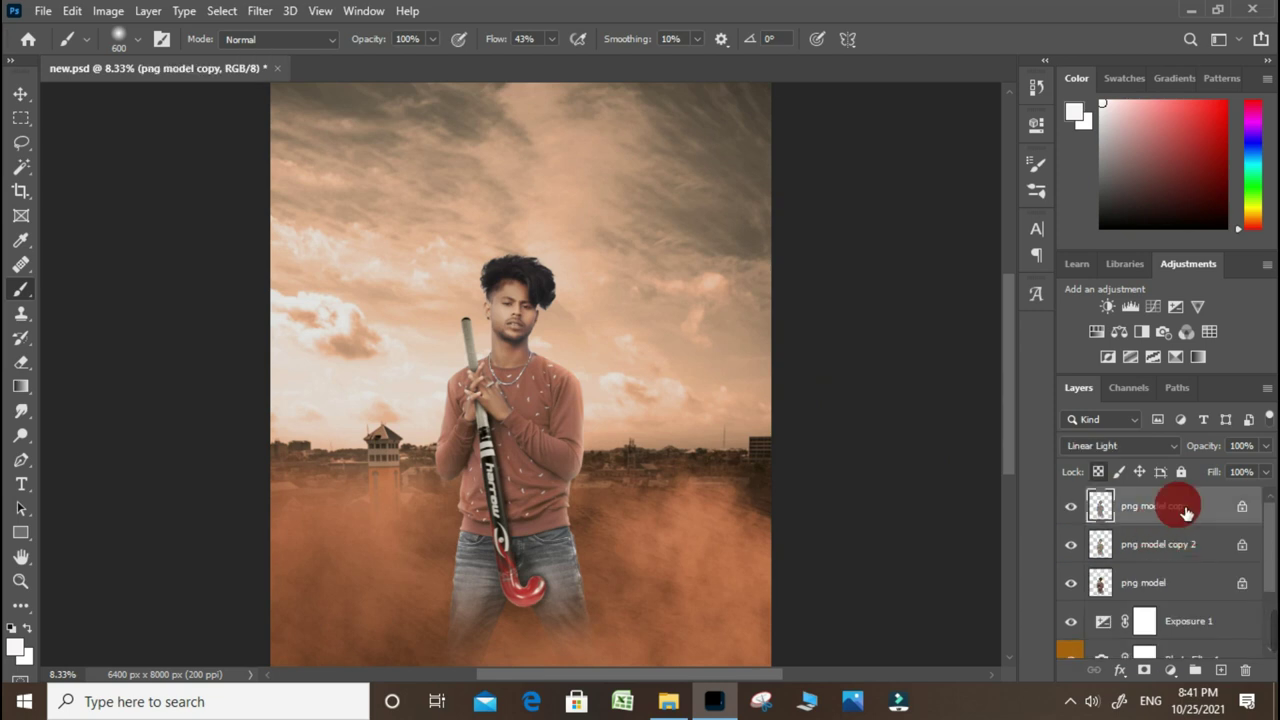
scroll(623, 378, "up", 2)
scroll(569, 338, "up", 2)
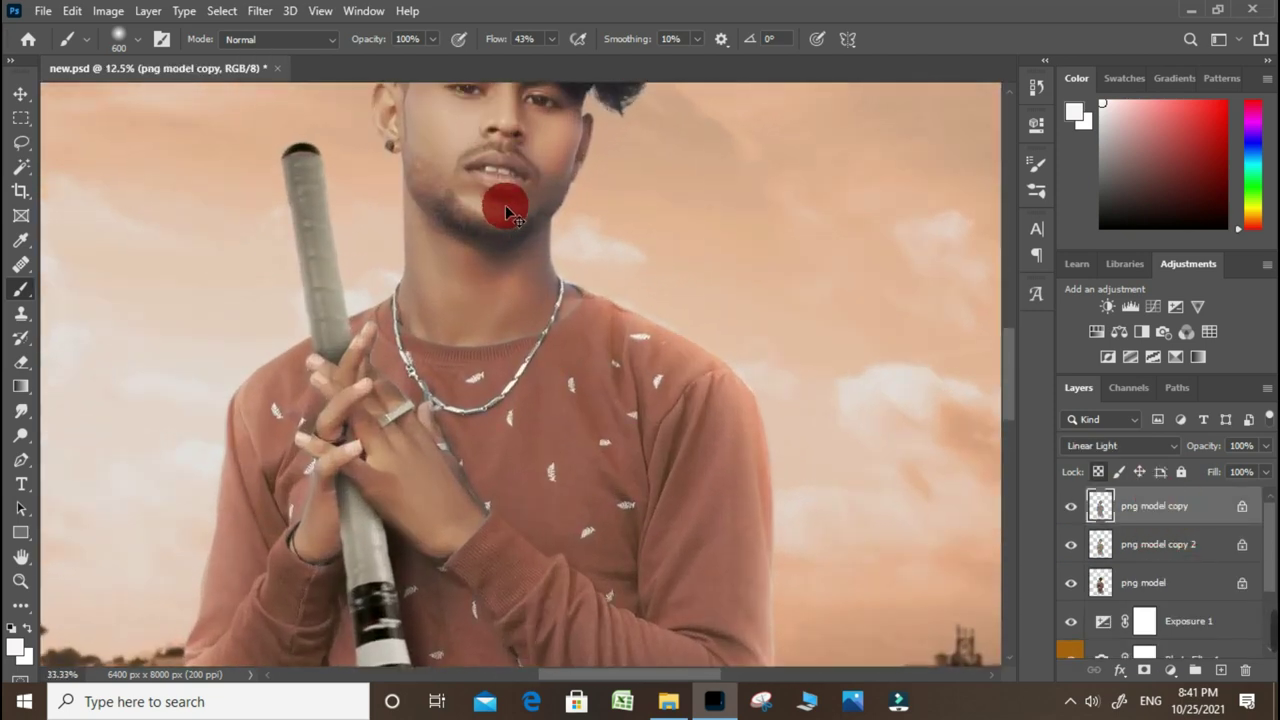
scroll(505, 205, "up", 1)
left_click_drag(511, 197, 514, 486)
scroll(491, 429, "up", 1)
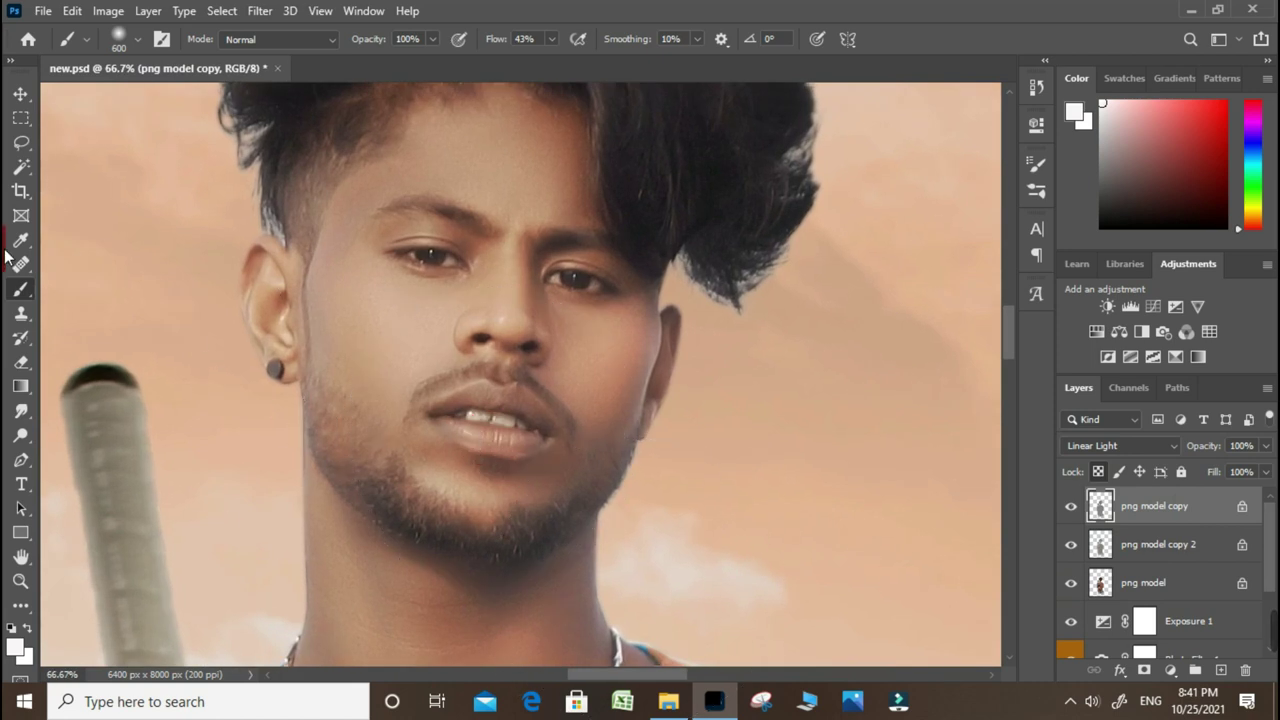
Set the brush to Soft Light at 10% opacity with a smaller size, fitting the image on screen
left_click(262, 40)
left_click(250, 294)
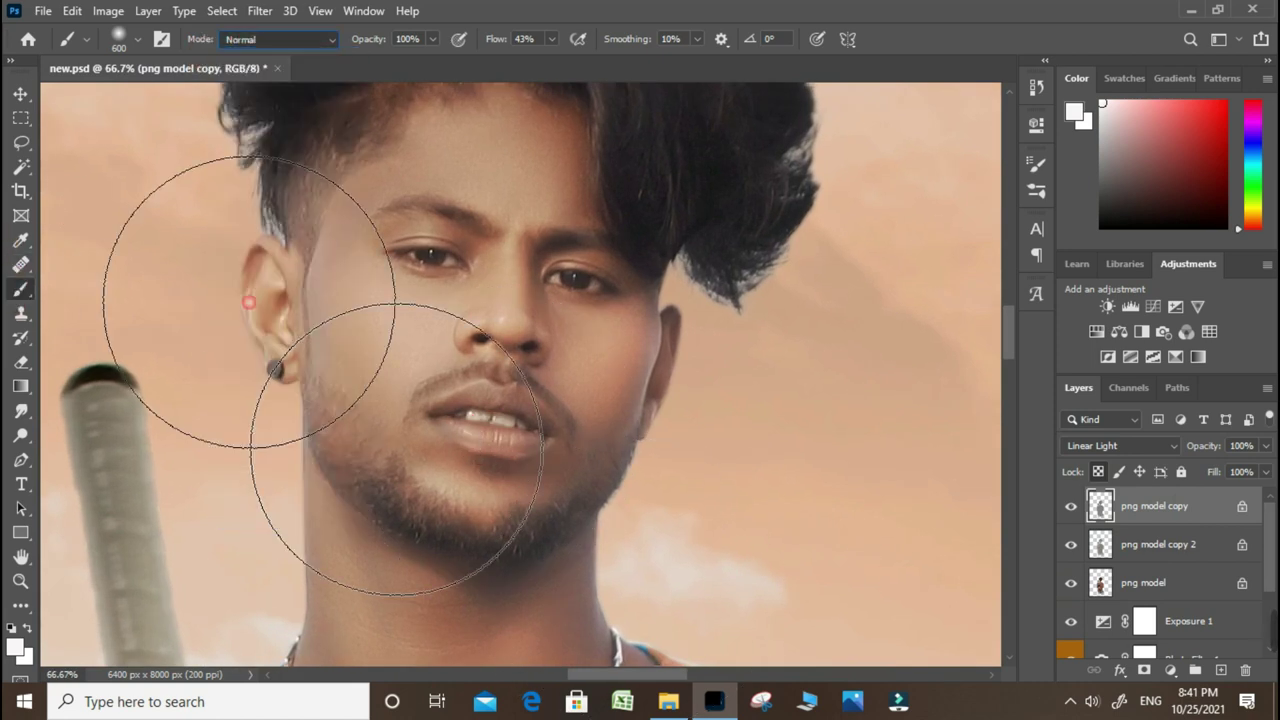
left_click(431, 40)
left_click(355, 60)
left_click_drag(529, 423, 481, 442)
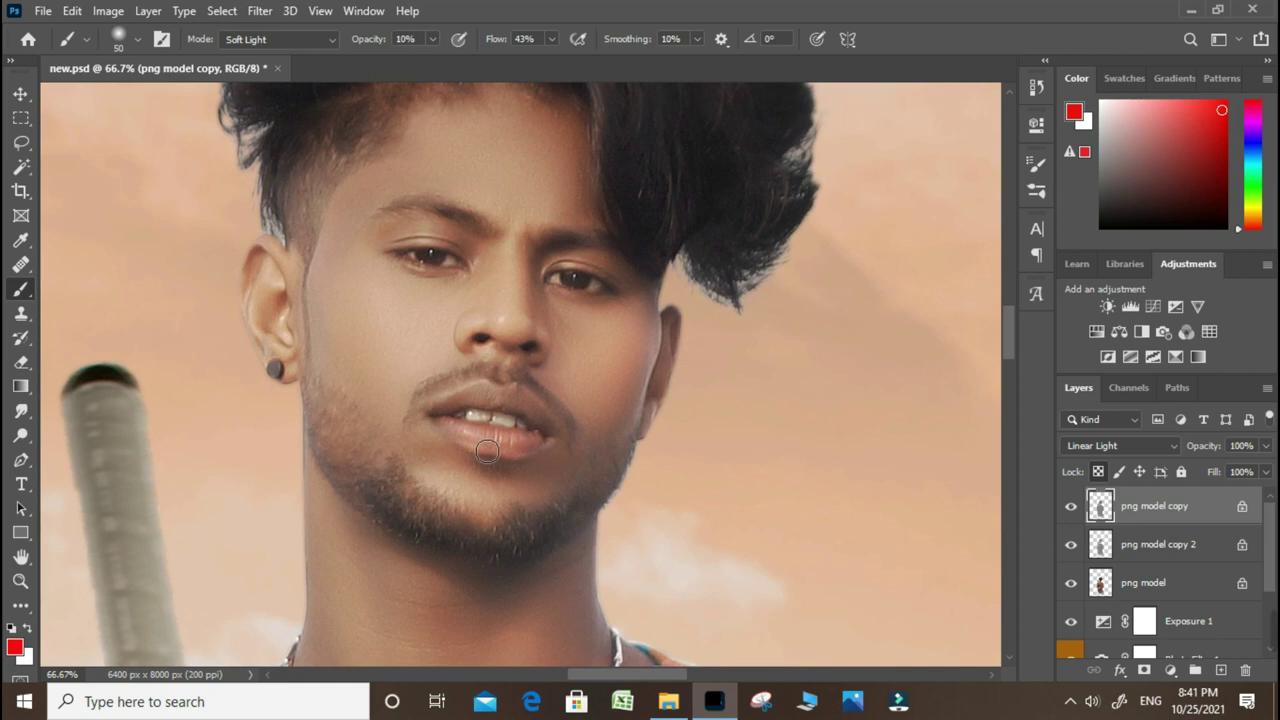
mouse_move(596, 462)
left_mouse_down()
mouse_move(647, 483)
mouse_move(528, 357)
mouse_move(600, 357)
left_mouse_up()
key("ctrl+0")
left_click(1157, 508)
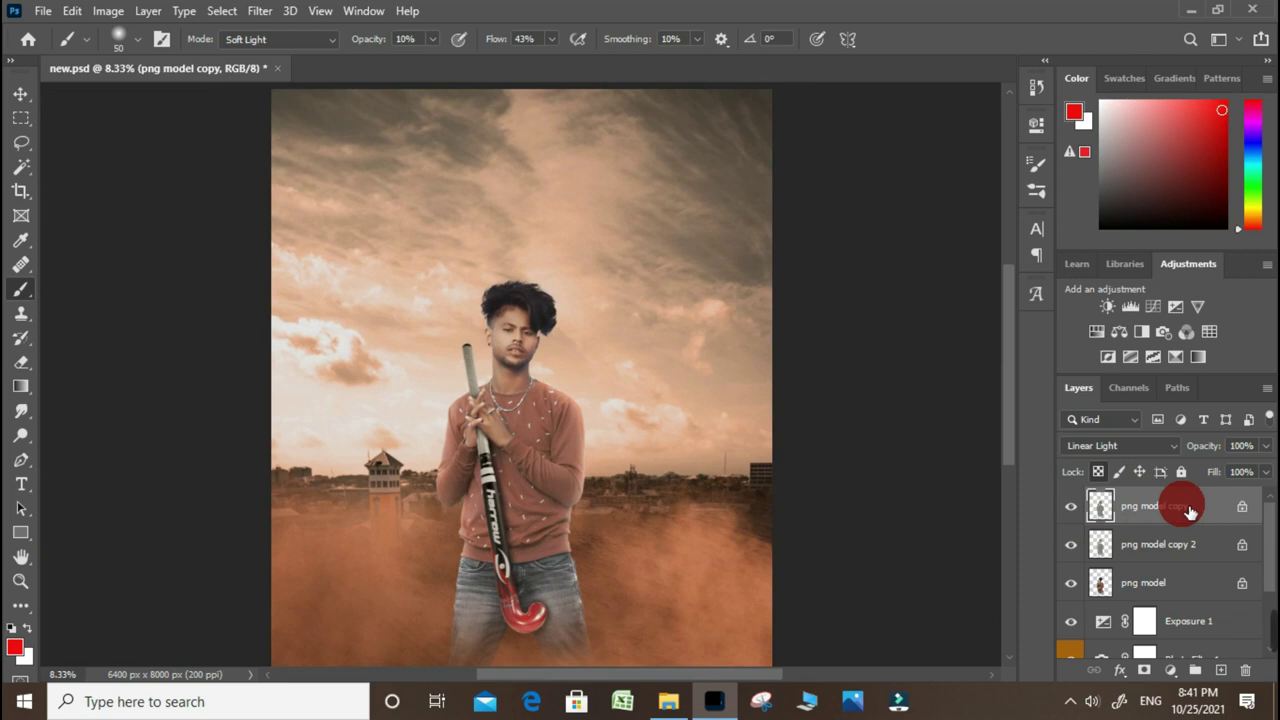
Flatten the image and duplicate the Background layer as Background copy
right_click(1217, 511)
left_click(1090, 582)
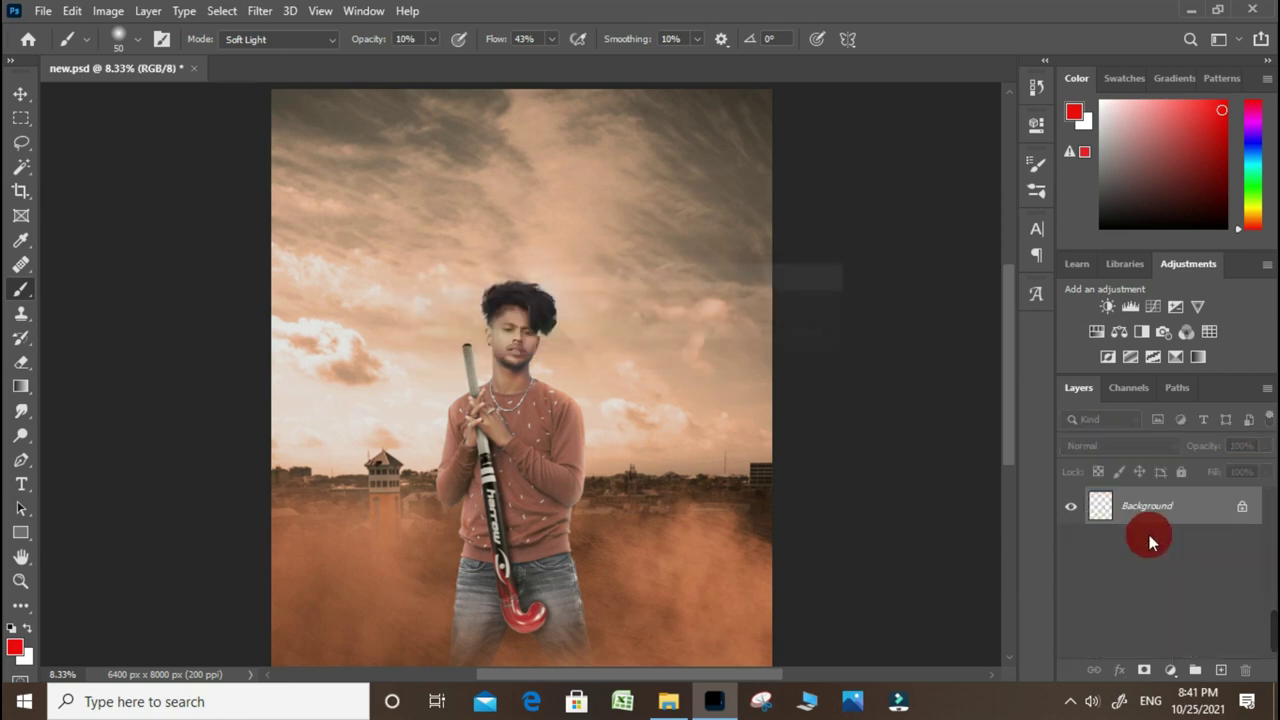
mouse_move(1171, 525)
left_mouse_down()
mouse_move(1234, 665)
mouse_move(1222, 669)
left_mouse_up()
scroll(850, 490, "down", 1)
scroll(757, 438, "up", 1)
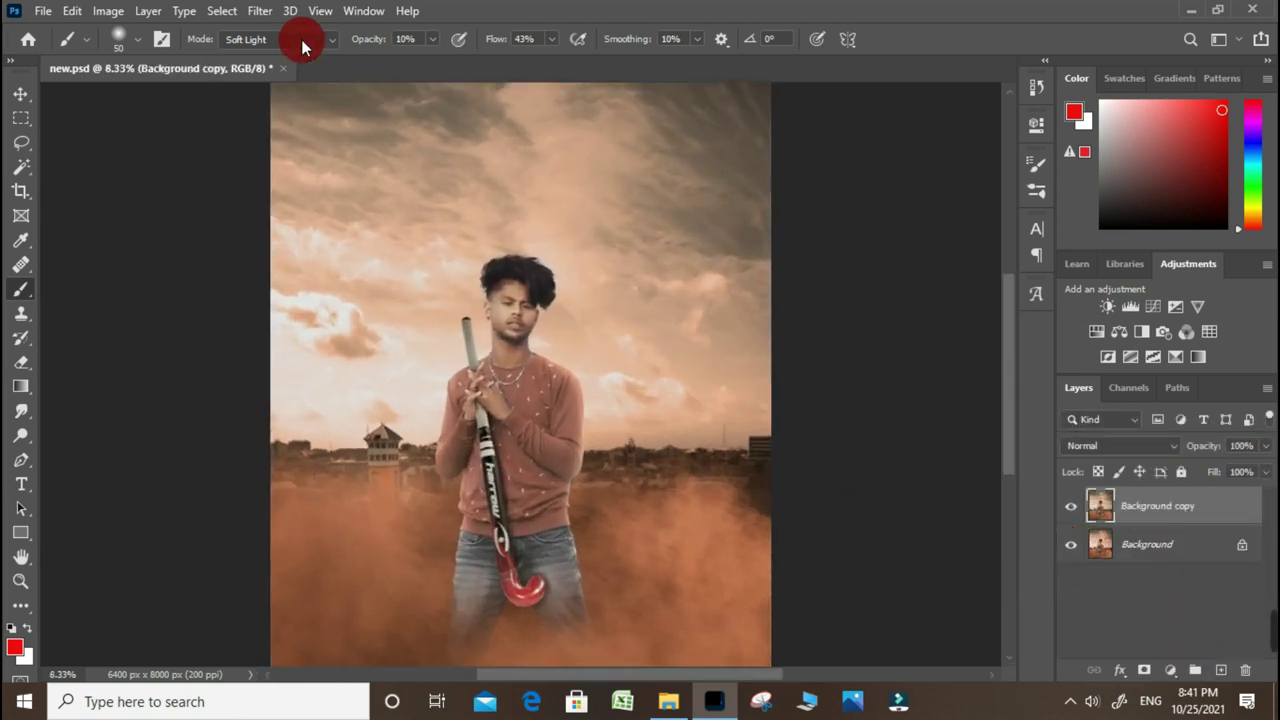
left_click(259, 11)
Open the Camera Raw Filter and inspect the preview zoomed in on the face and fitted
left_click(325, 200)
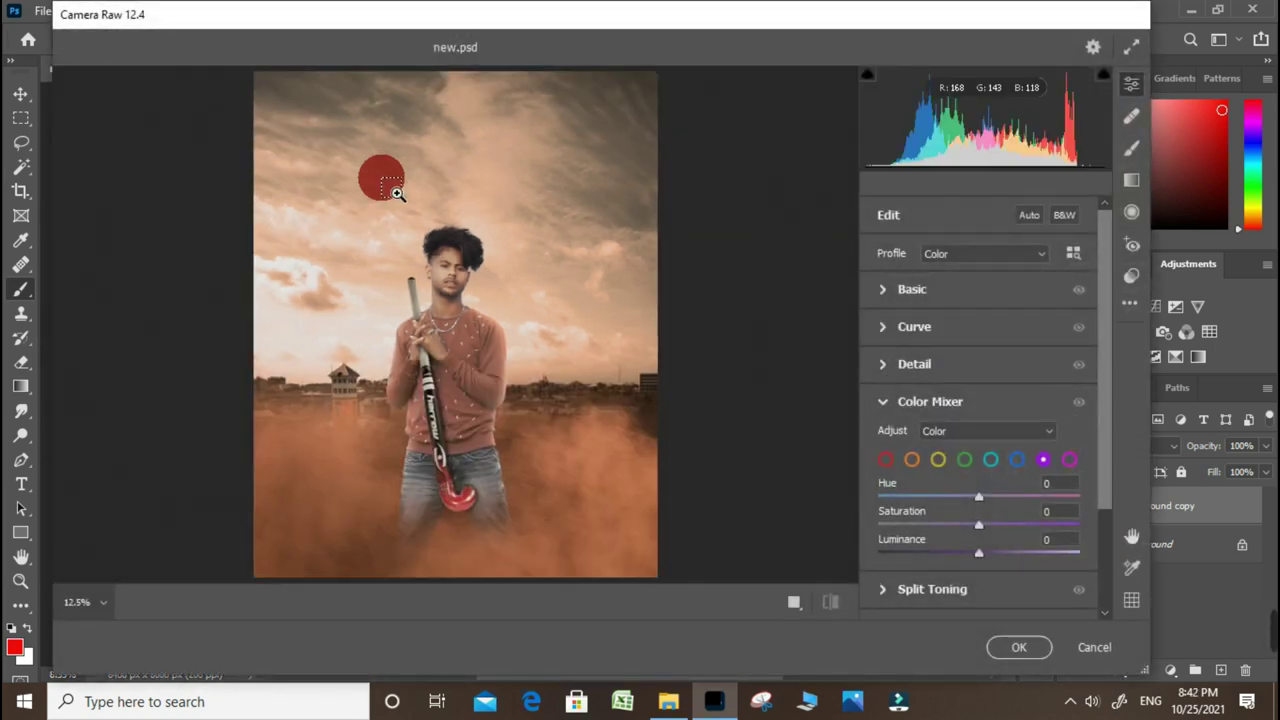
left_click(388, 184)
left_click(476, 296)
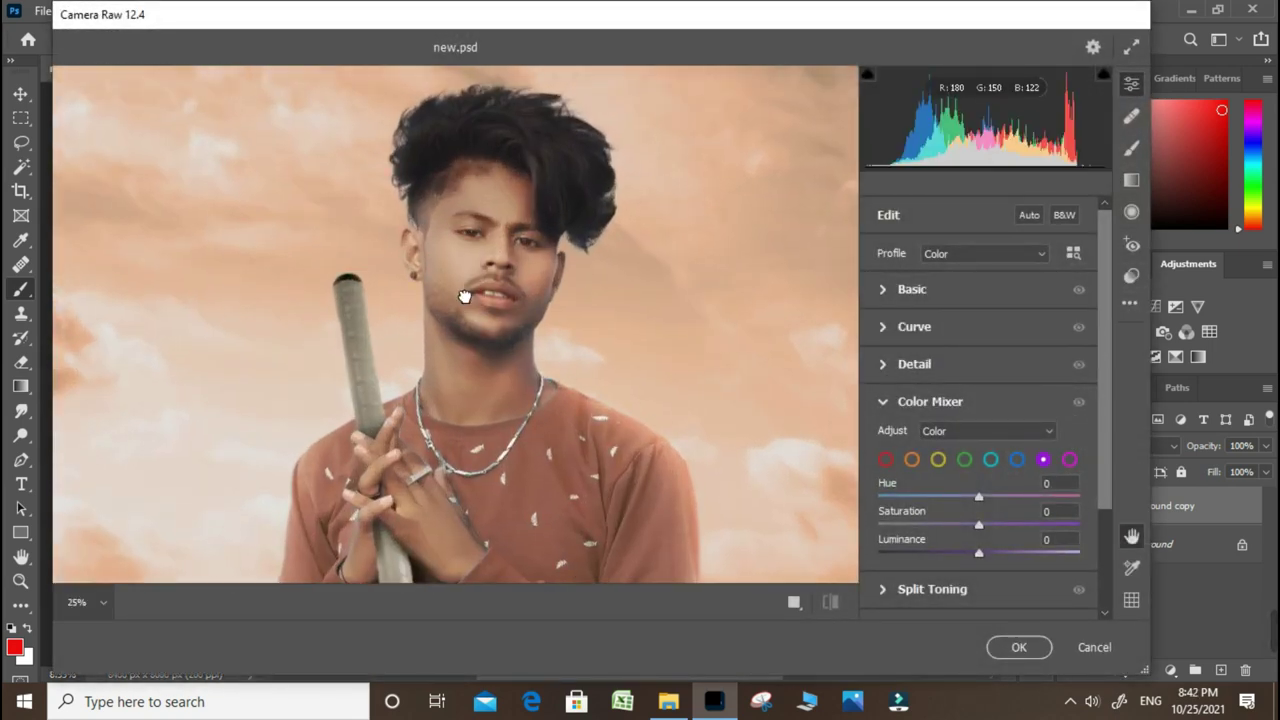
left_click(1130, 275)
left_click(1131, 83)
key("ctrl+0")
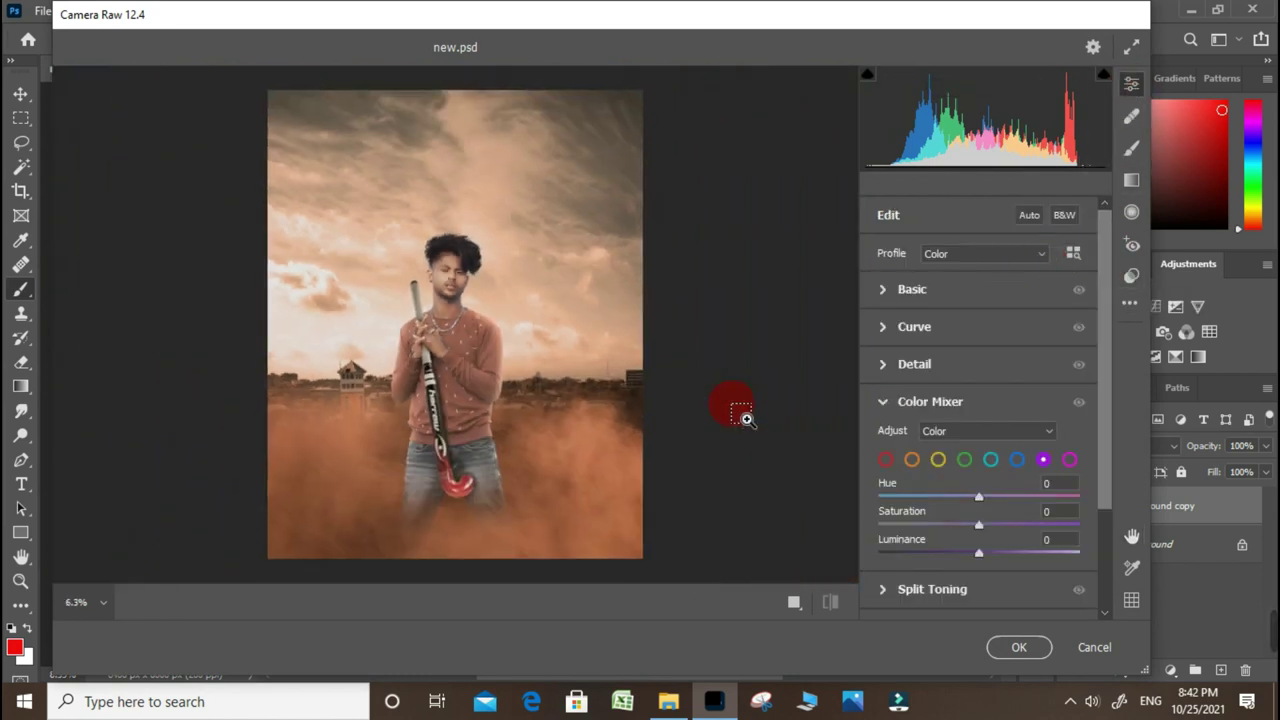
left_click(745, 418)
left_click(600, 477)
left_click(686, 349, "alt")
key("ctrl+0")
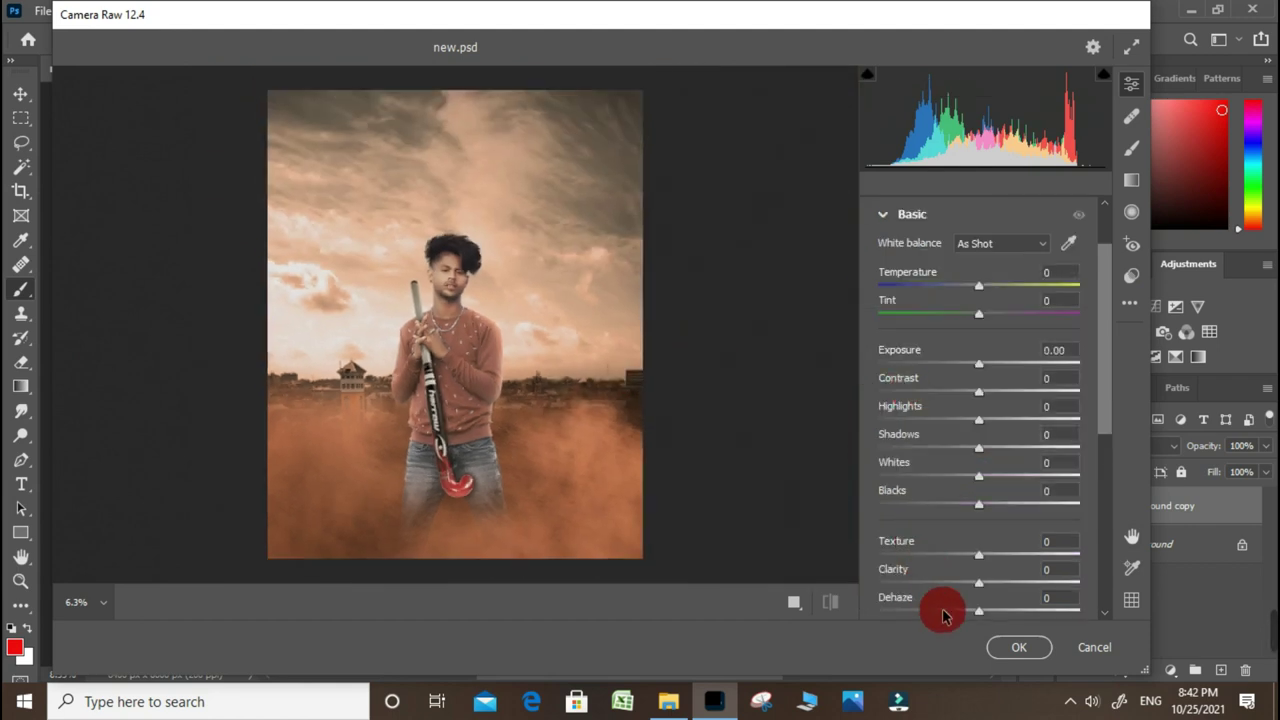
Raise Clarity to +50, Shadows to +88, Whites to +52 and Exposure to +0.25; set Blacks to -35
left_click_drag(1008, 590, 1018, 590)
scroll(486, 329, "up", 2)
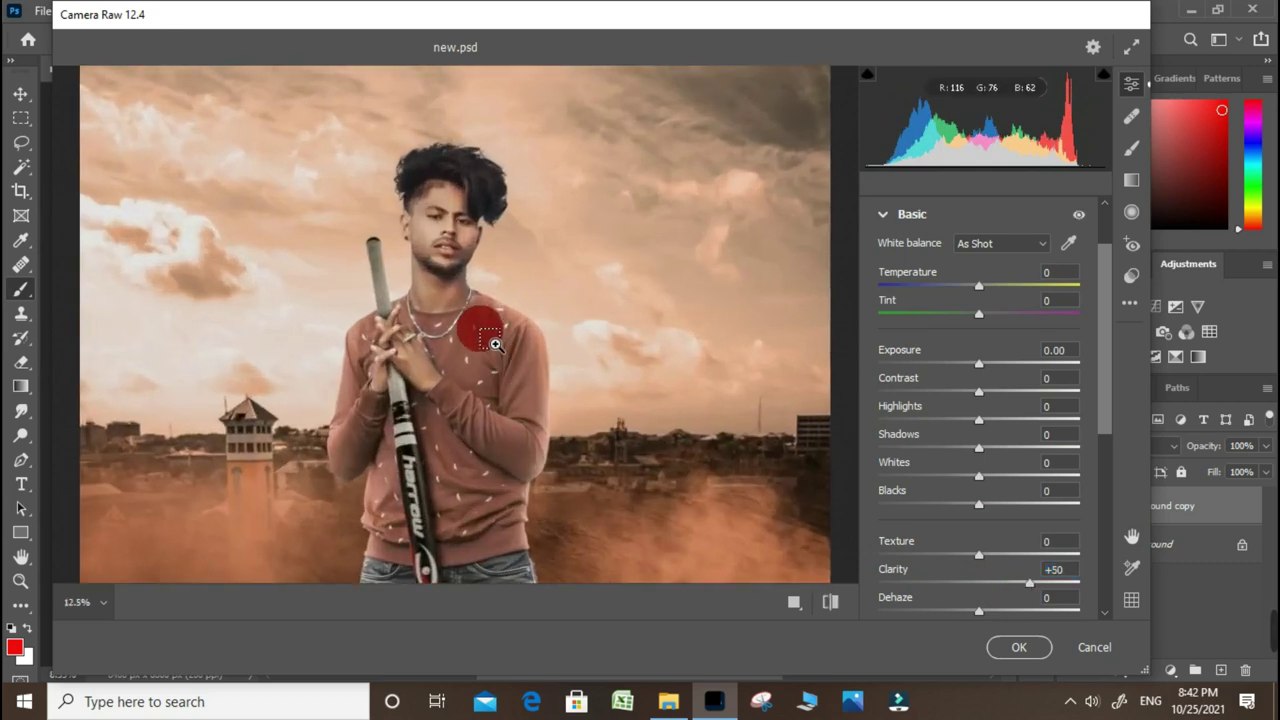
scroll(463, 320, "up", 2)
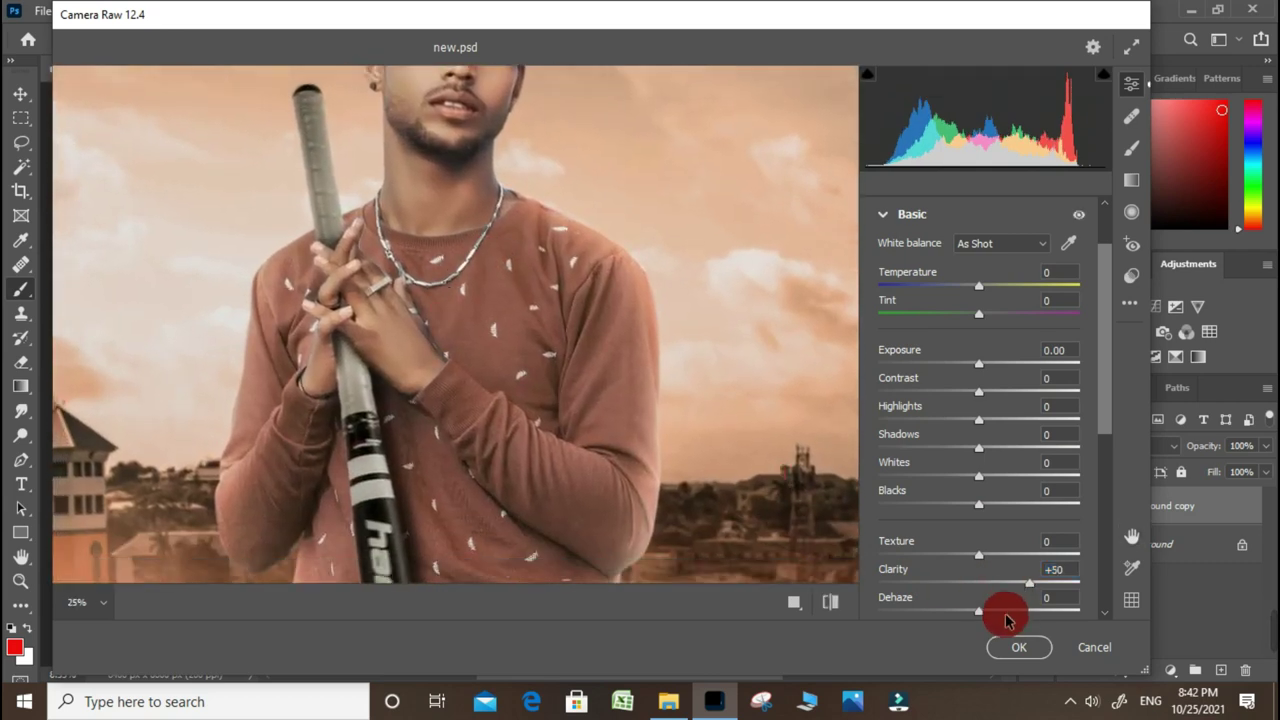
scroll(634, 400, "down", 1)
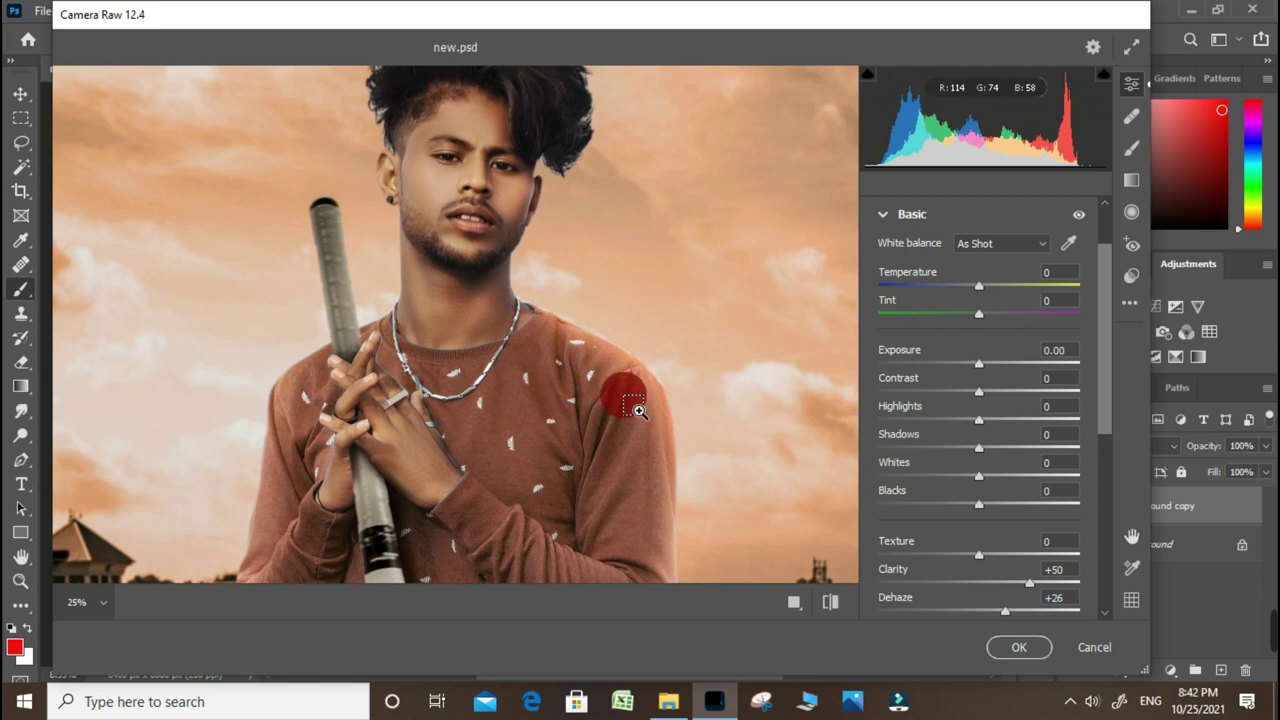
scroll(755, 505, "down", 1)
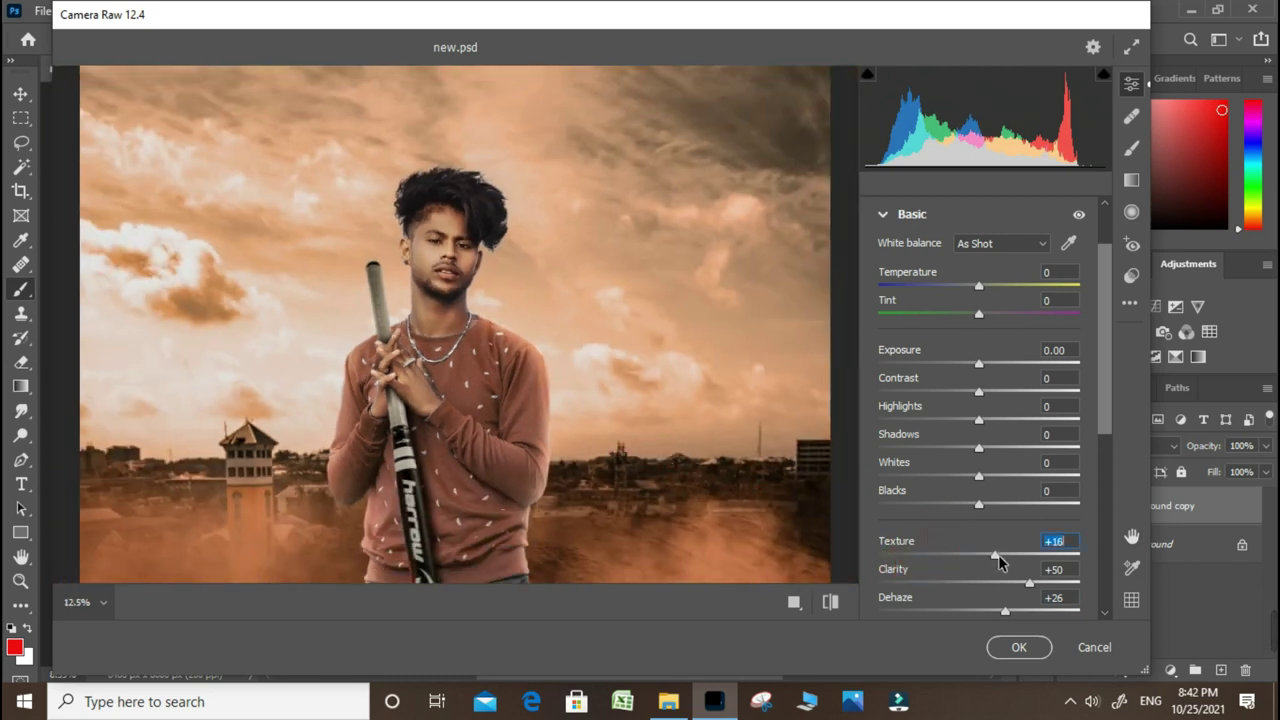
scroll(470, 290, "up", 1)
scroll(486, 235, "up", 1)
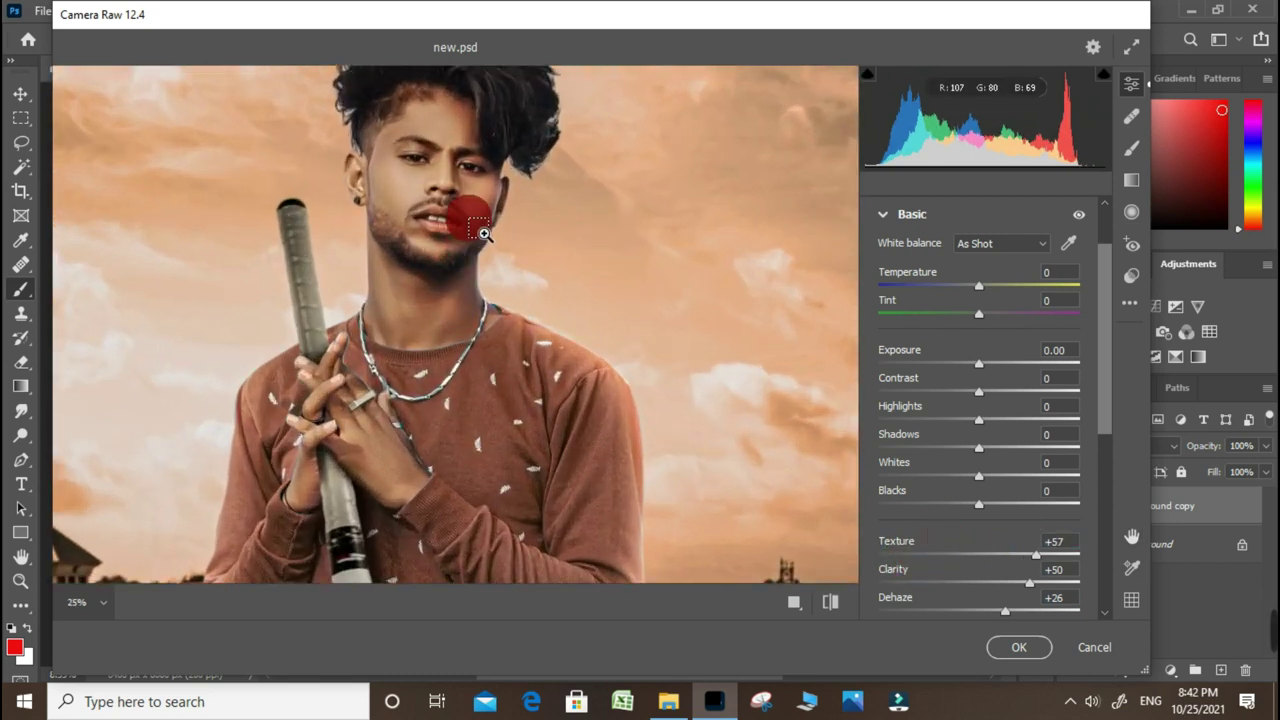
scroll(470, 400, "up", 1)
left_click_drag(943, 448, 1026, 448)
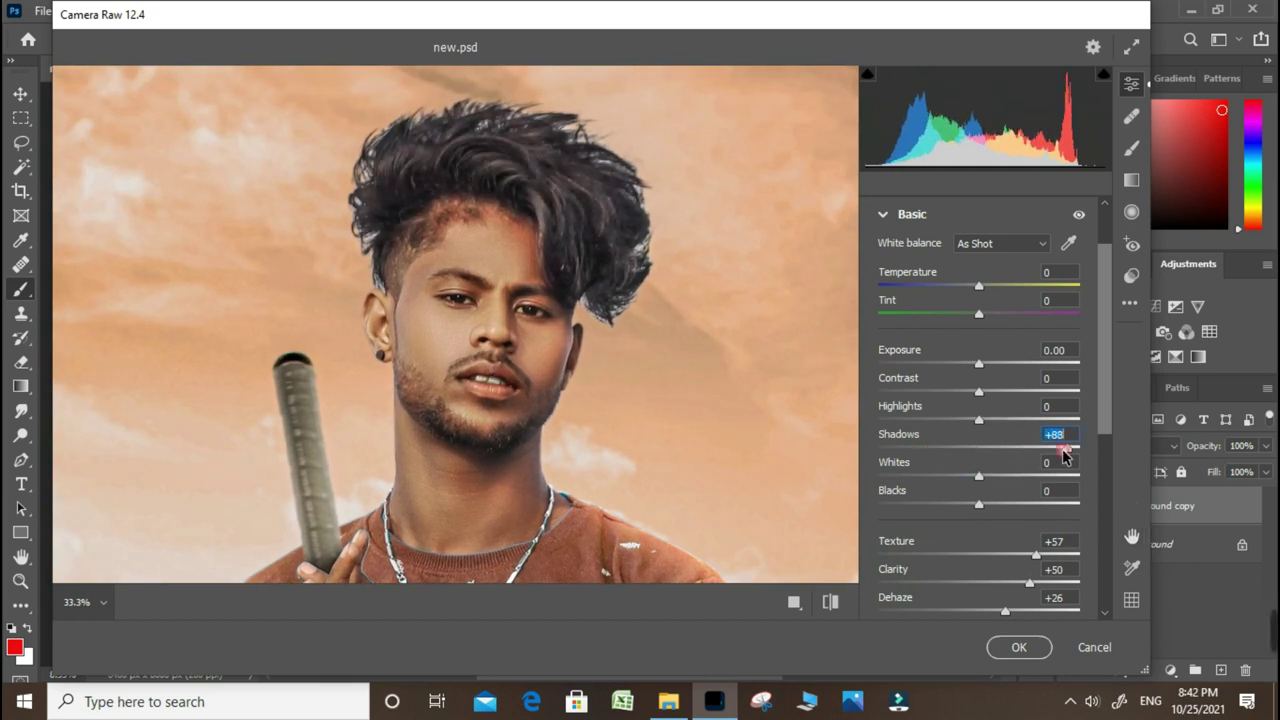
left_click(945, 506)
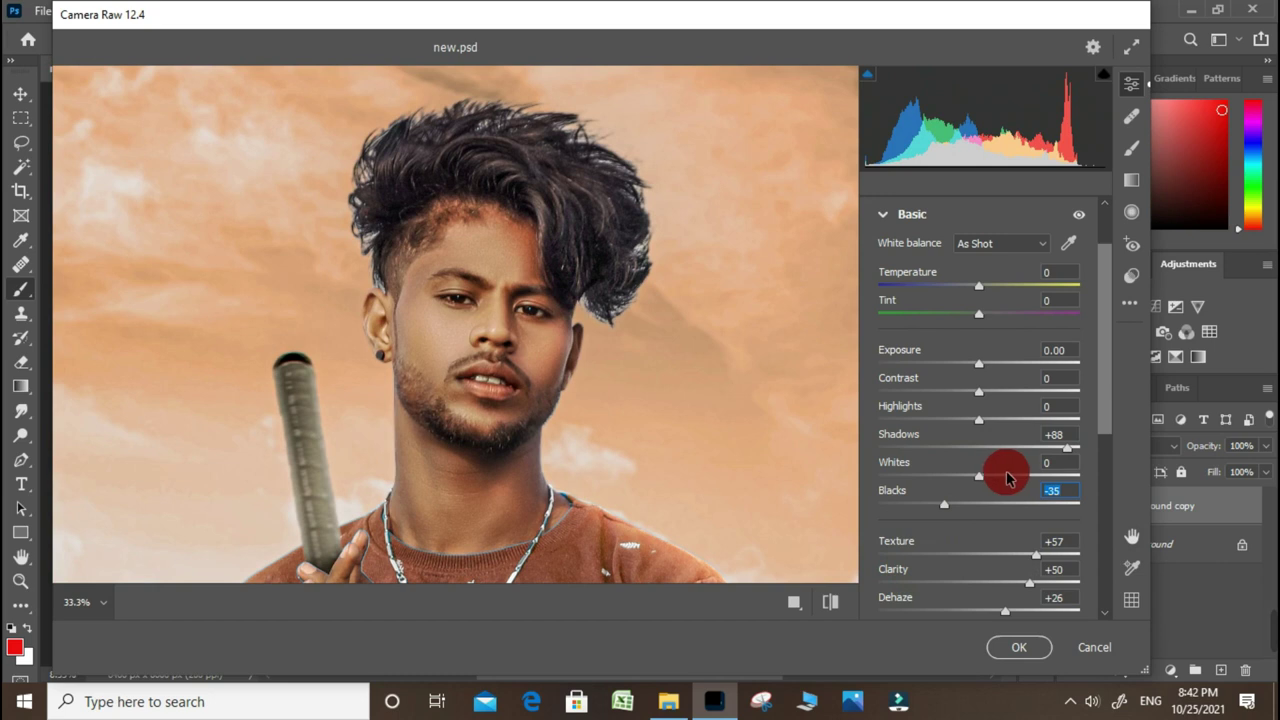
left_click_drag(1015, 482, 1030, 486)
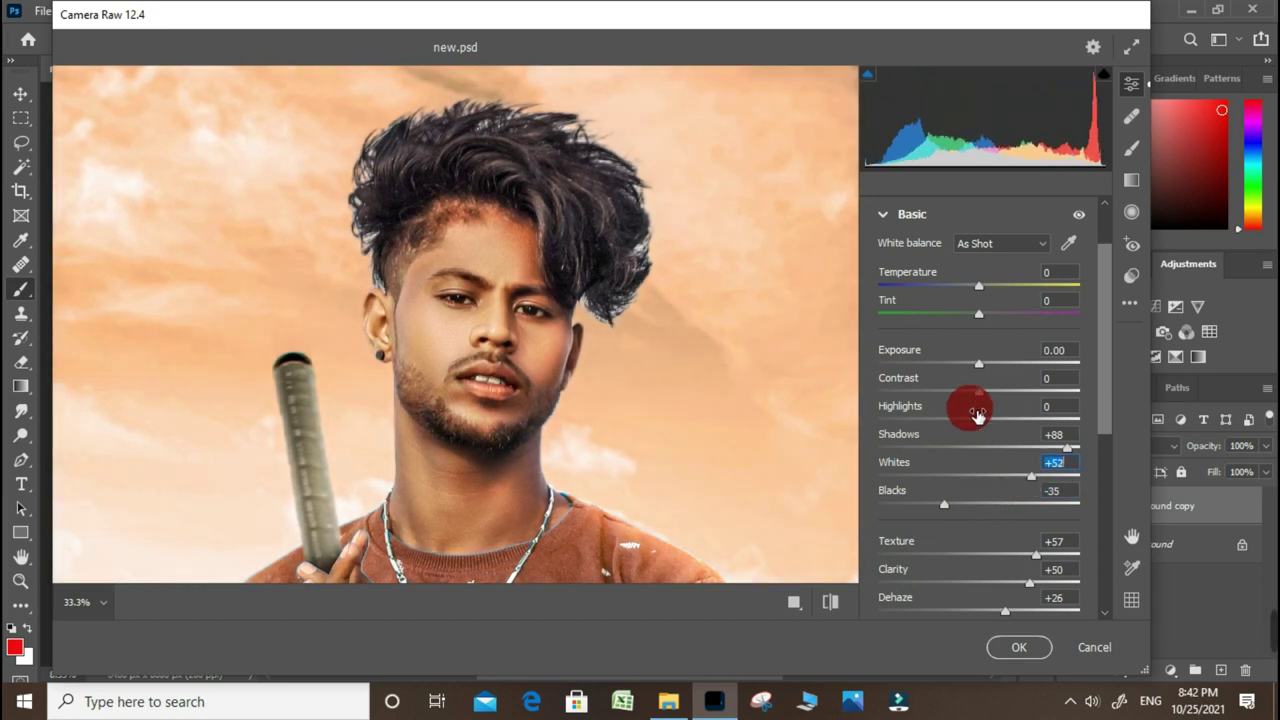
left_click_drag(983, 368, 972, 398)
Lower Vibrance to -6 to mute the colours, checking the upper body up close
key("ctrl+minus")
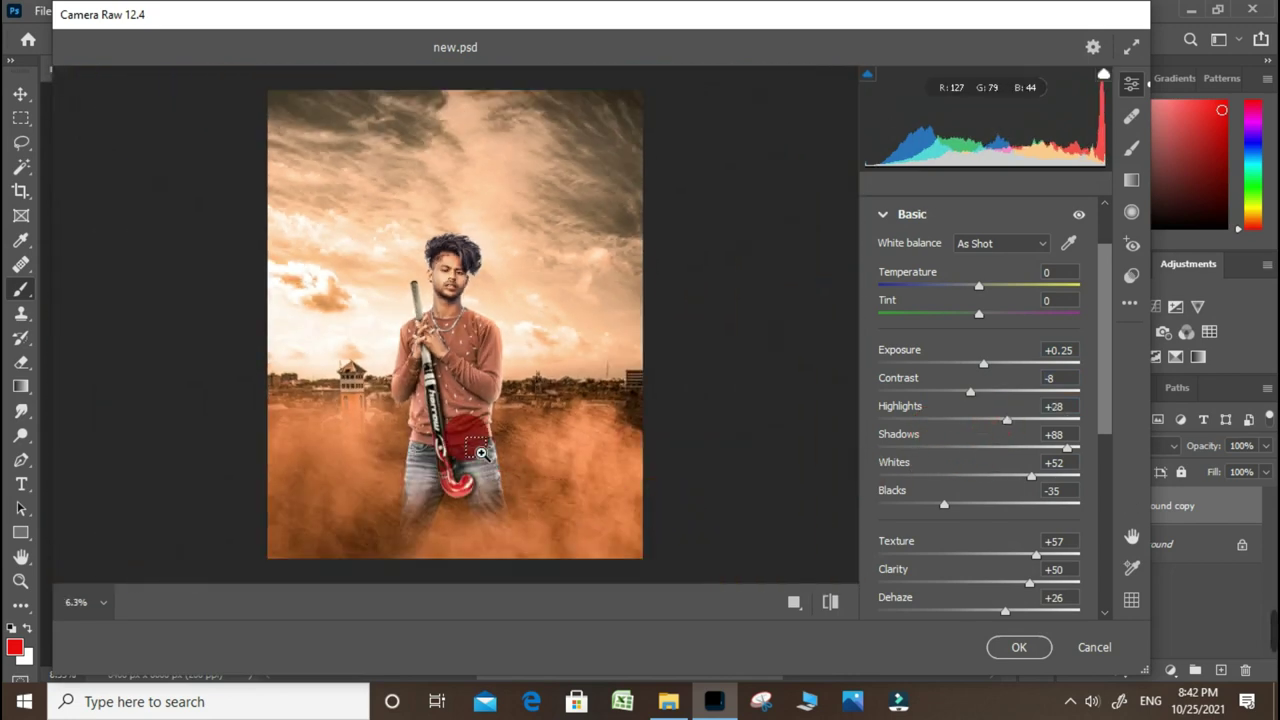
scroll(457, 420, "up", 1)
scroll(465, 300, "up", 2)
scroll(423, 171, "up", 1)
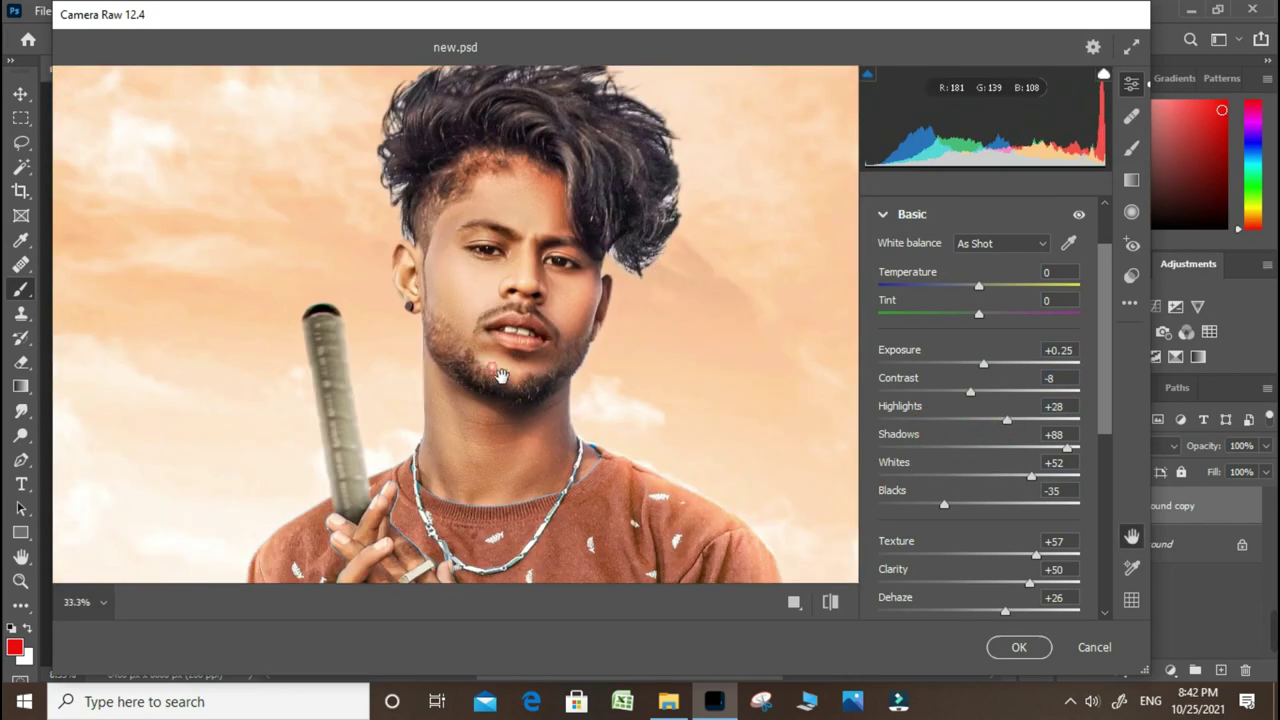
scroll(514, 271, "up", 1)
scroll(727, 400, "down", 1)
scroll(677, 449, "down", 2)
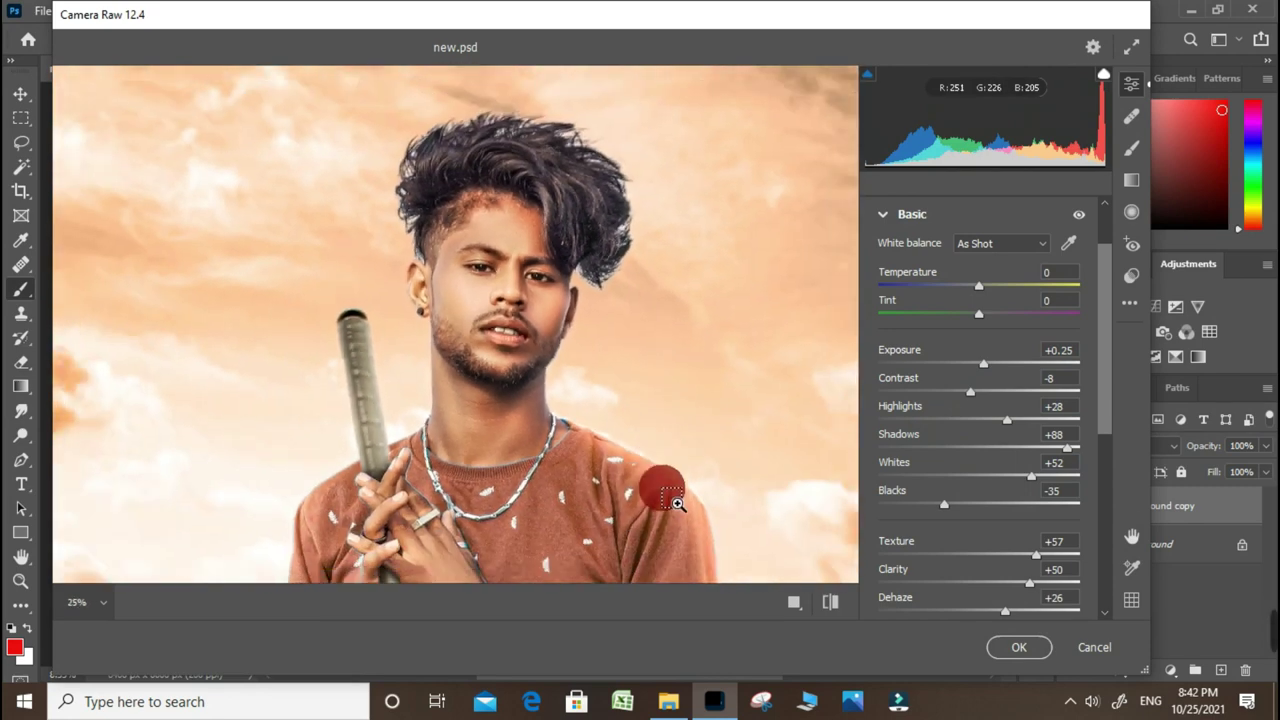
scroll(660, 491, "down", 4)
scroll(925, 555, "down", 1)
scroll(950, 545, "down", 1)
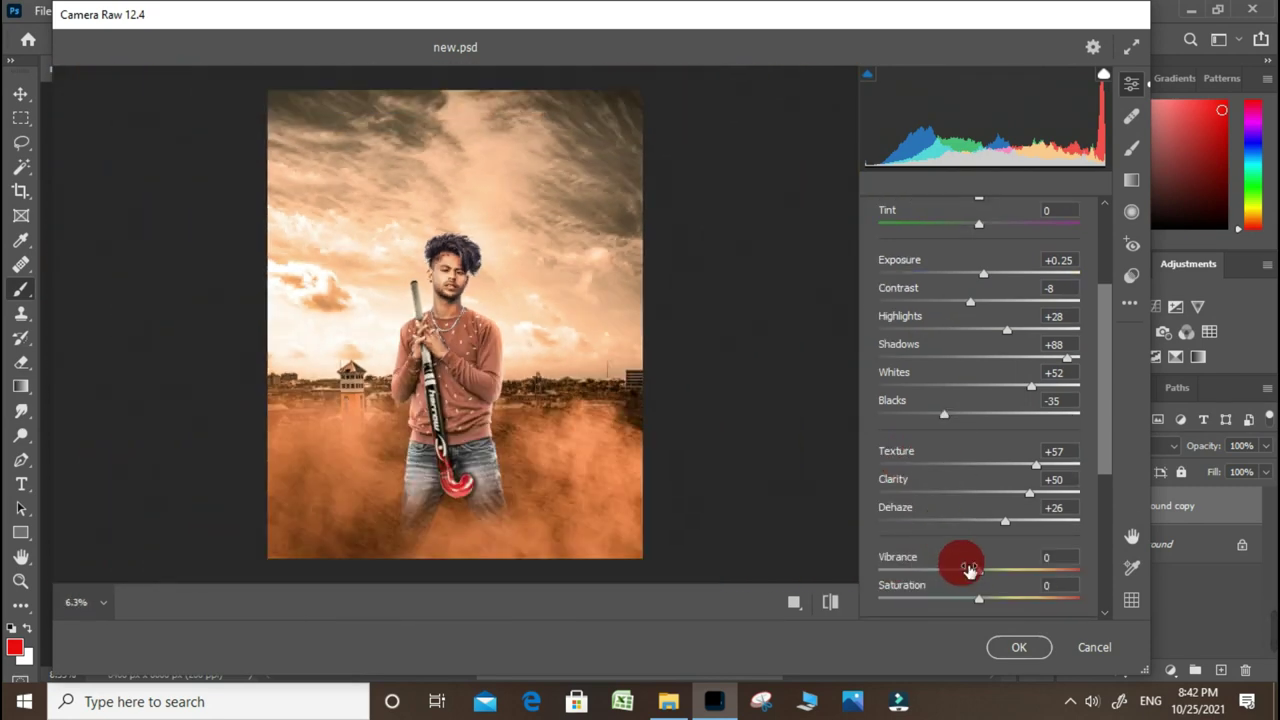
left_click_drag(970, 578, 960, 578)
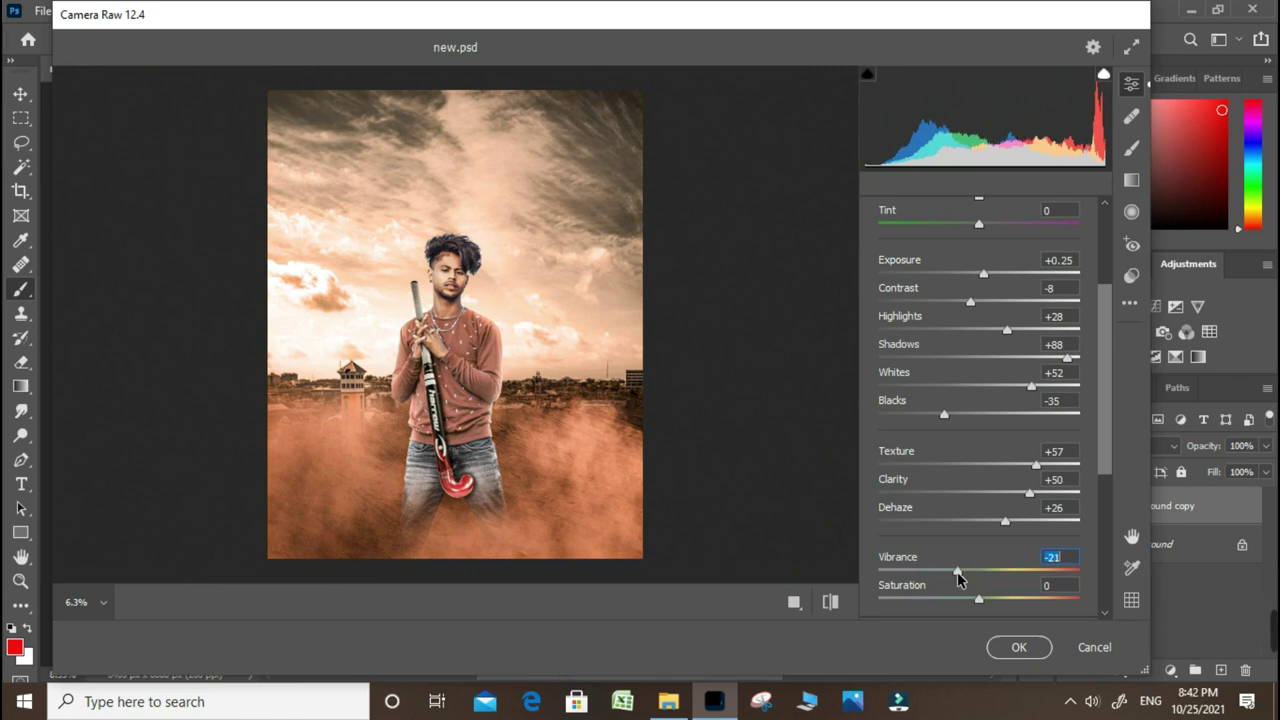
mouse_move(770, 507)
left_mouse_down()
mouse_move(689, 449)
mouse_move(997, 583)
left_mouse_up()
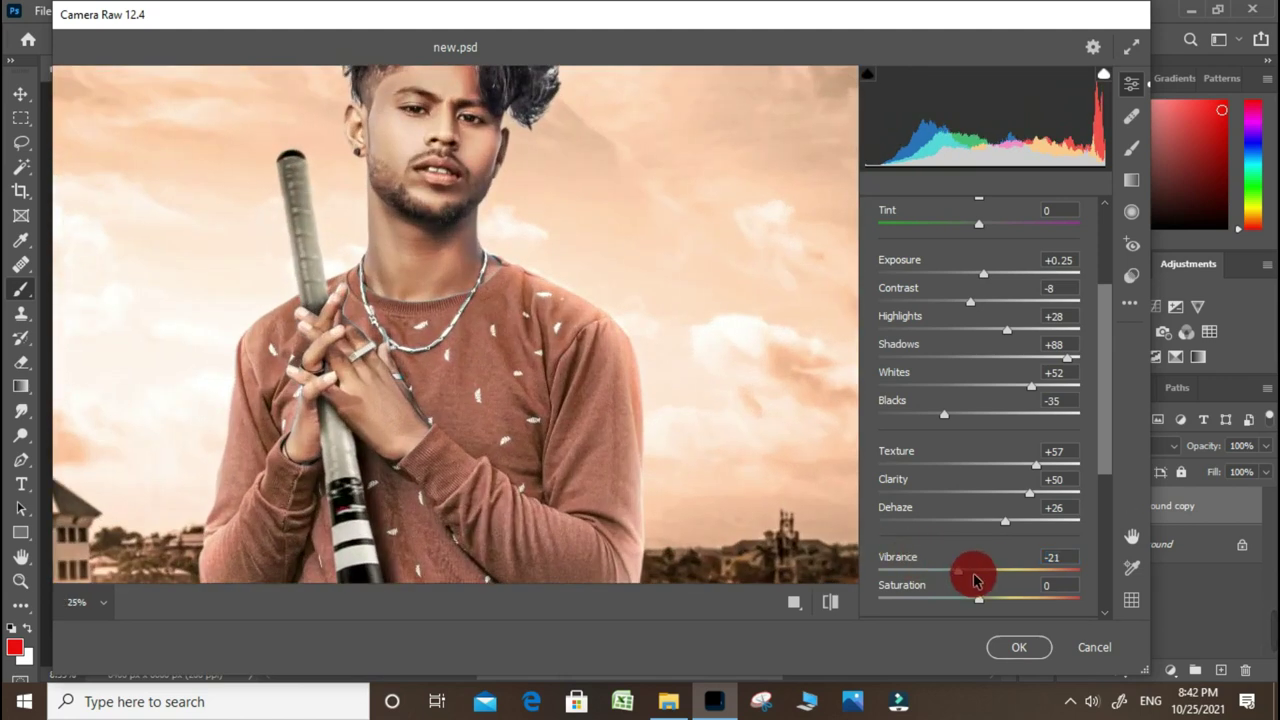
left_click(975, 580)
scroll(934, 528, "down", 5)
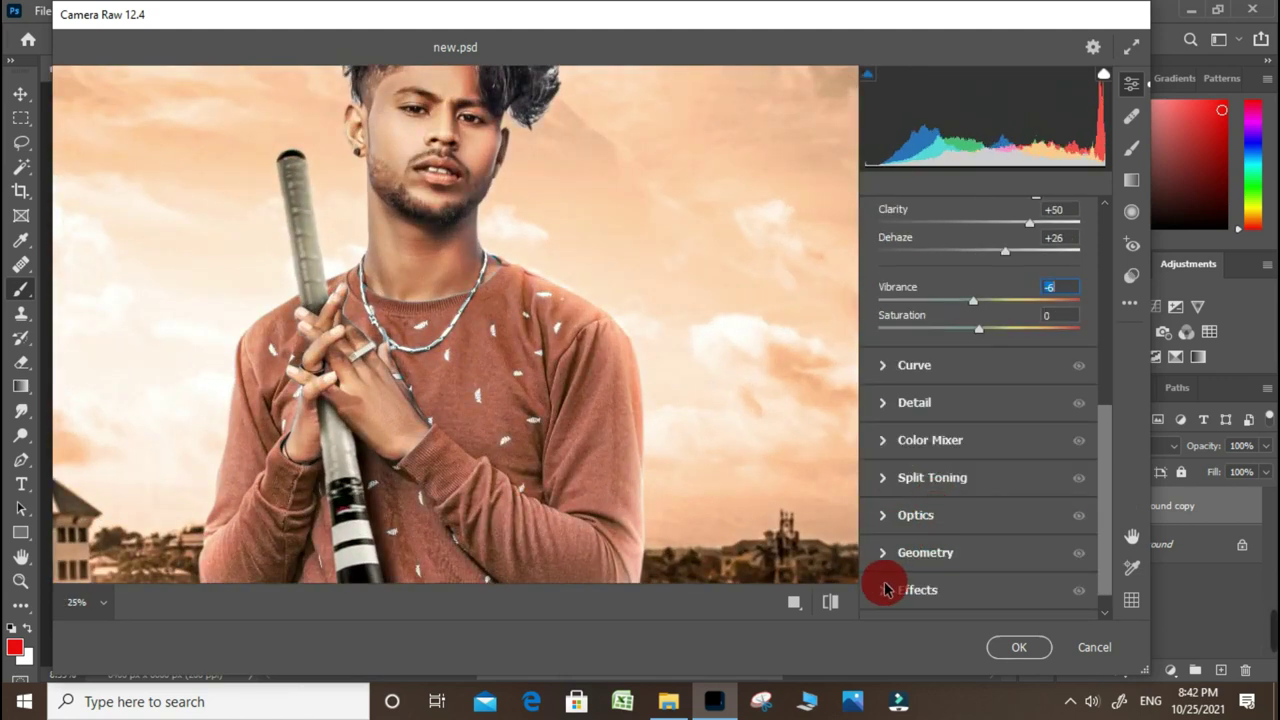
Set Detail Sharpening to 92 and Noise Reduction to 28, then apply the Camera Raw grade
left_click(880, 403)
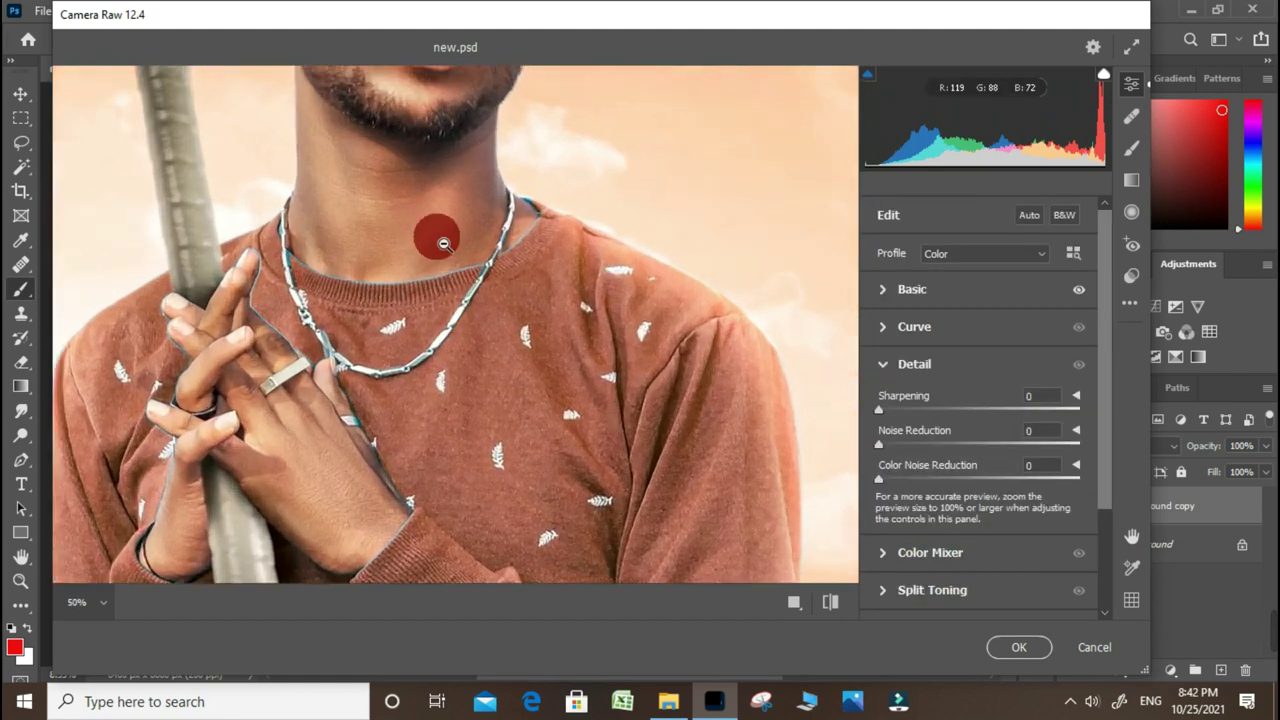
left_click_drag(363, 120, 437, 234)
left_click(905, 445)
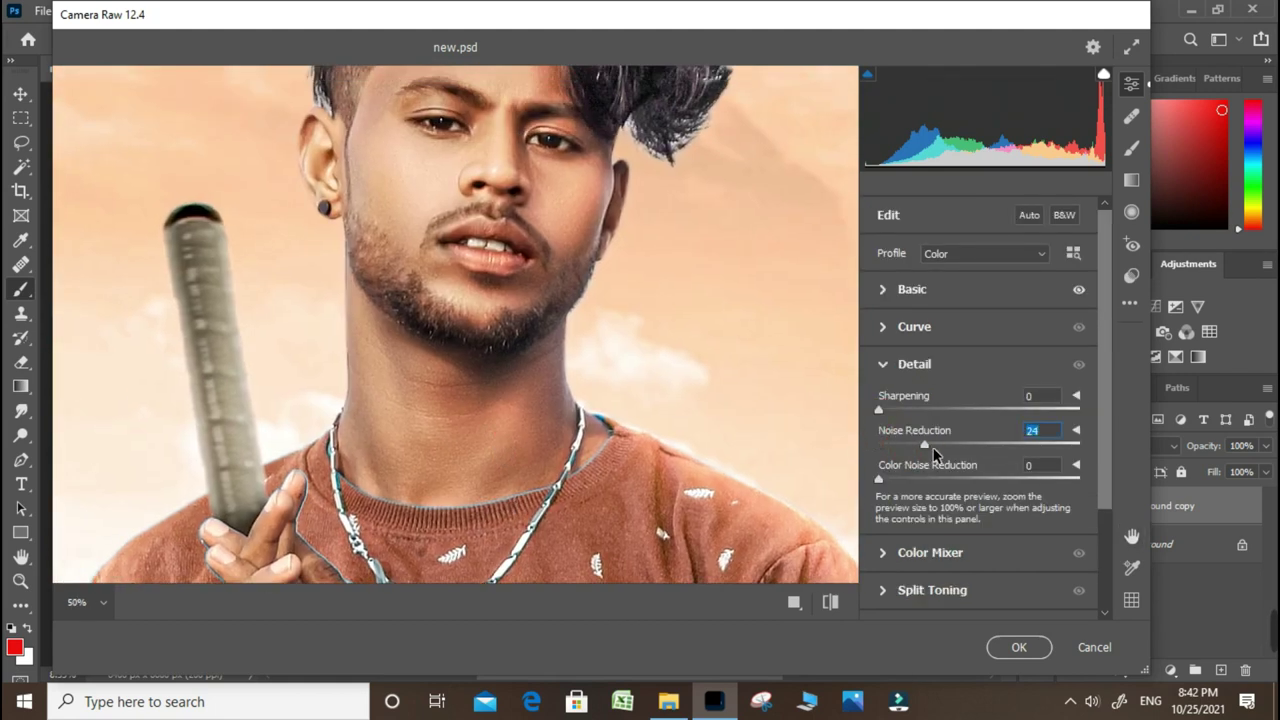
left_click(995, 397)
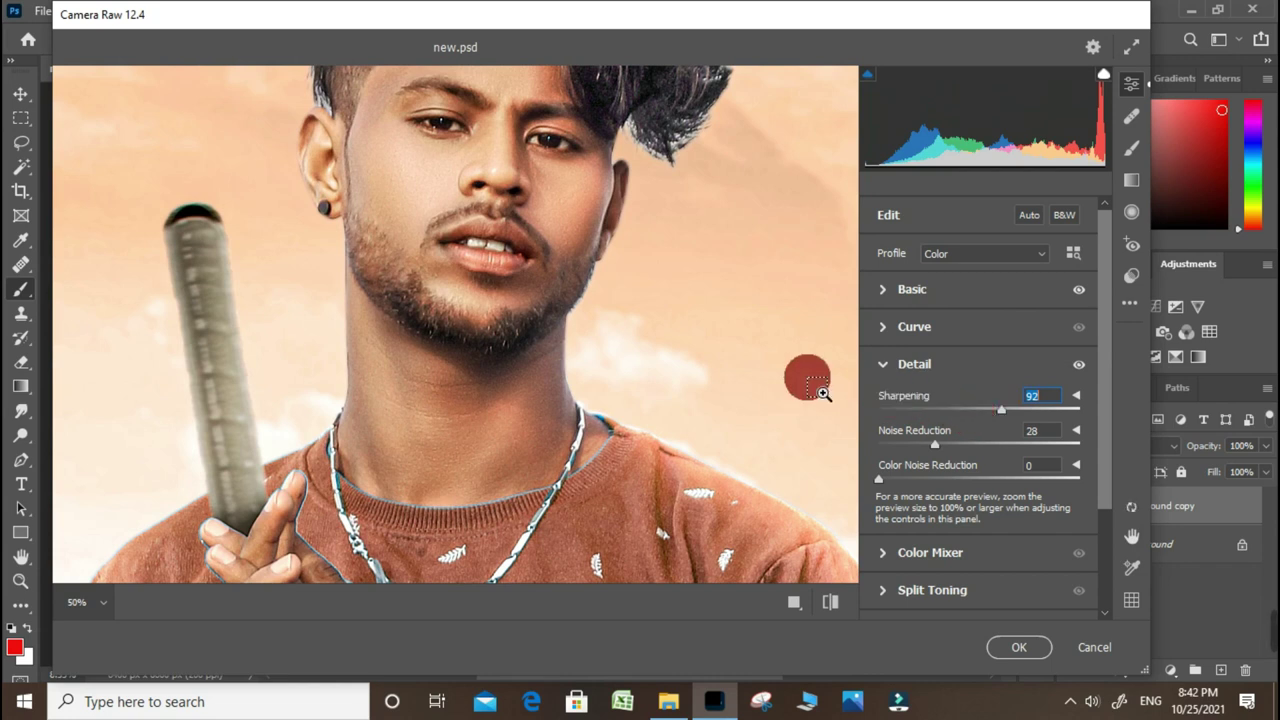
mouse_move(764, 410)
left_mouse_down()
mouse_move(630, 490)
mouse_move(592, 505)
mouse_move(548, 498)
left_mouse_up()
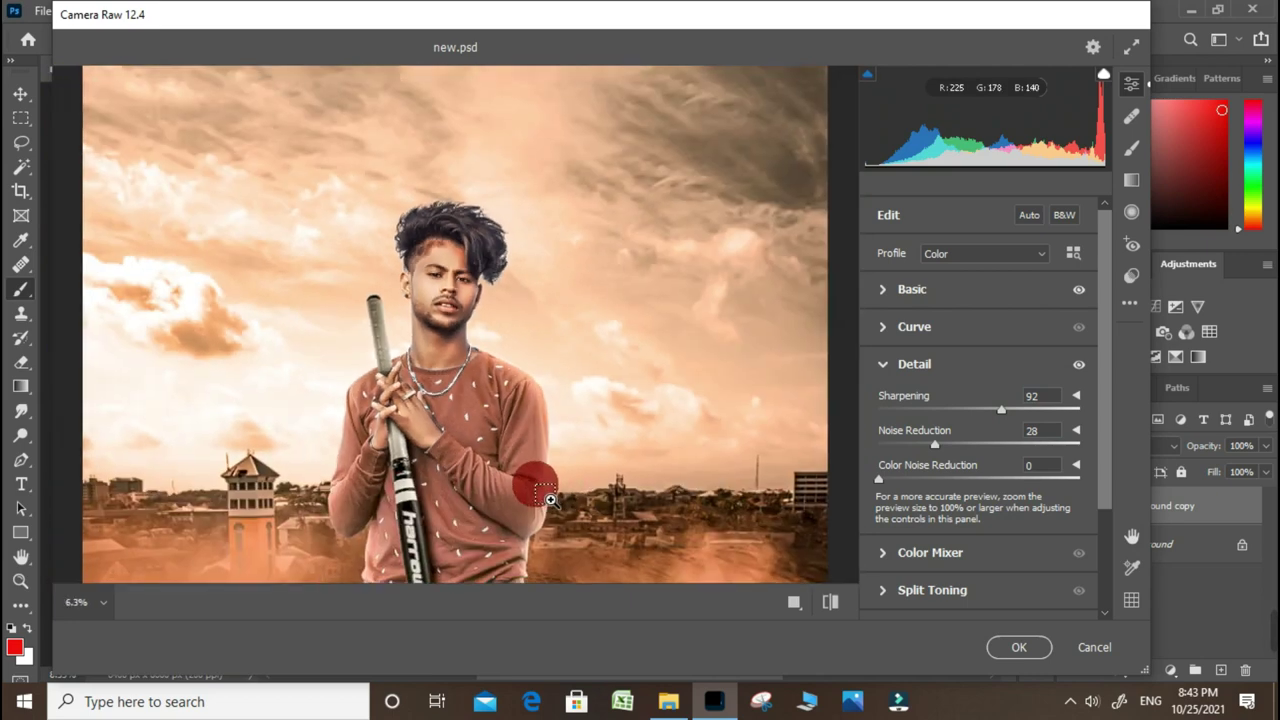
left_click(1028, 647)
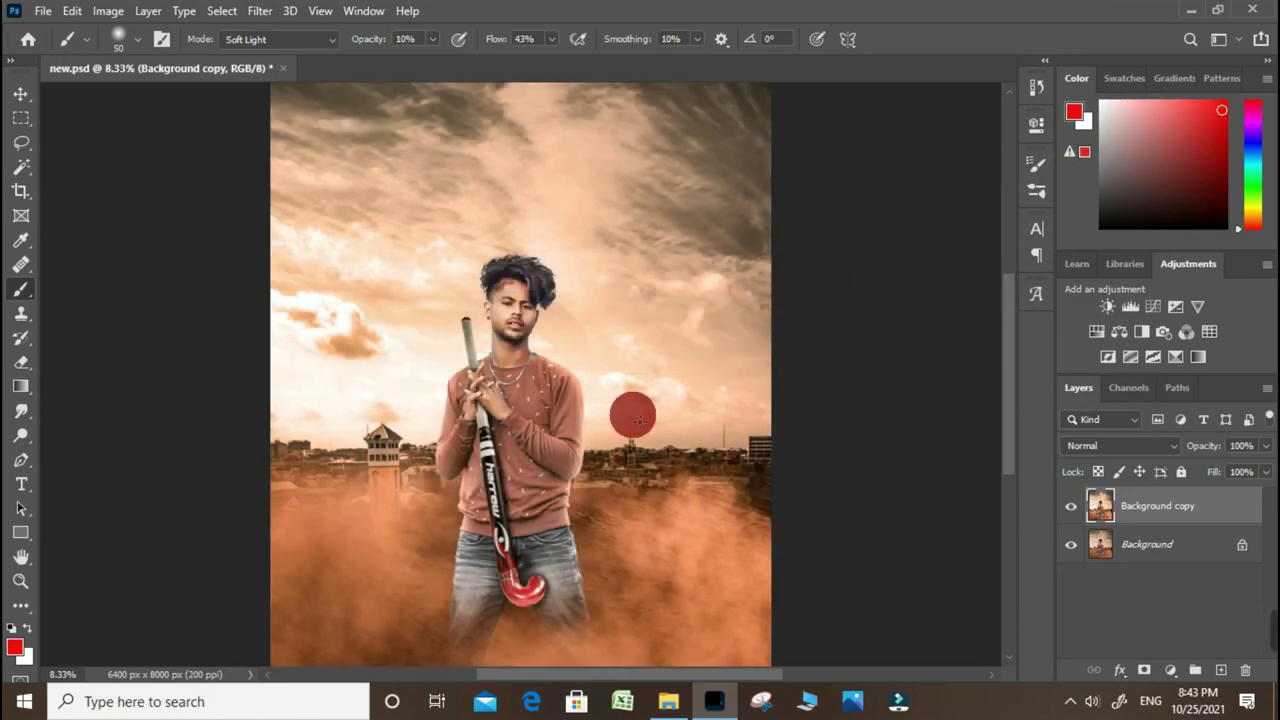
Toggle Background copy's visibility to compare, then duplicate it as Background copy 2
scroll(576, 364, "up", 5)
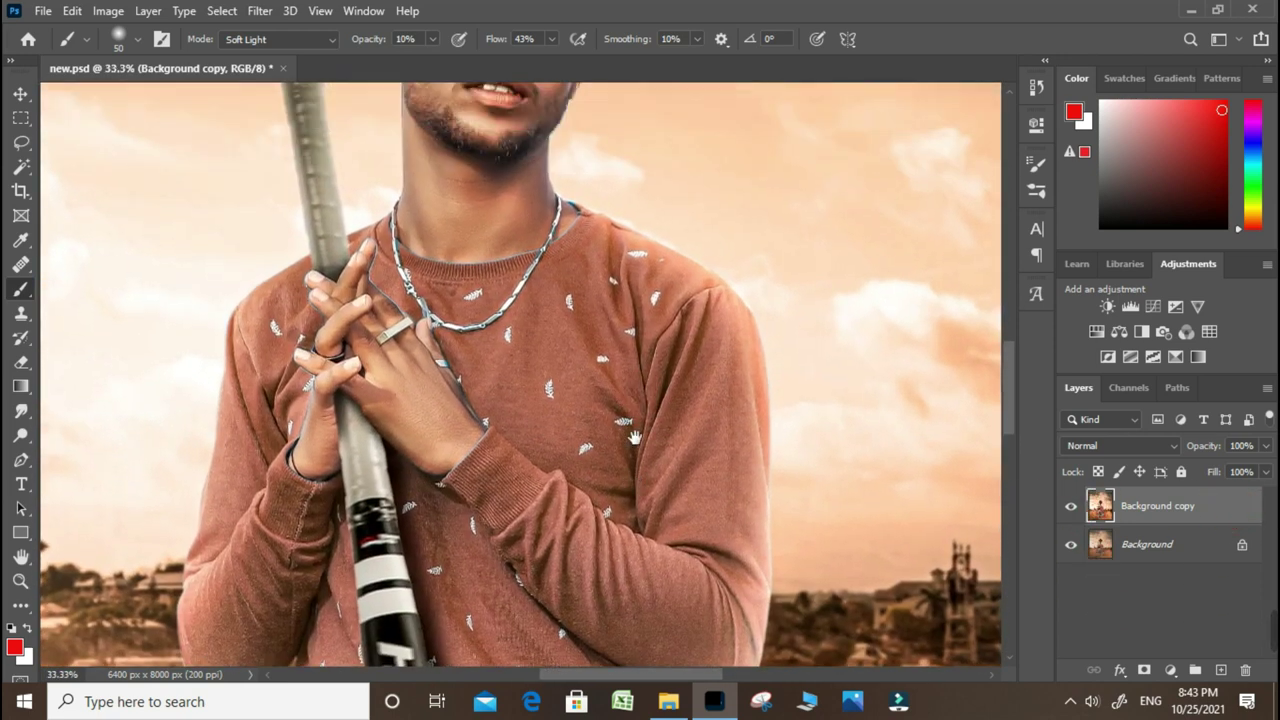
scroll(757, 471, "up", 4)
scroll(757, 471, "up", 2)
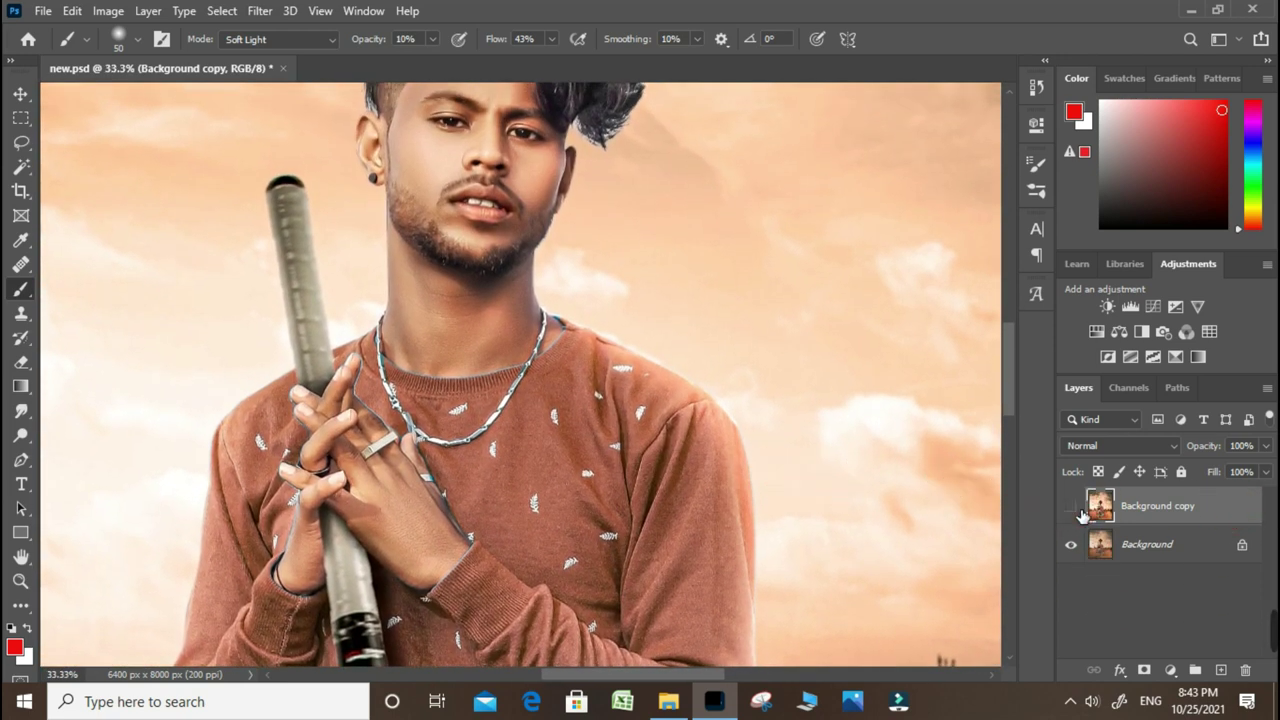
left_click(1081, 513)
left_click(1081, 513)
left_click_drag(1215, 515, 1230, 680)
scroll(674, 357, "up", 1)
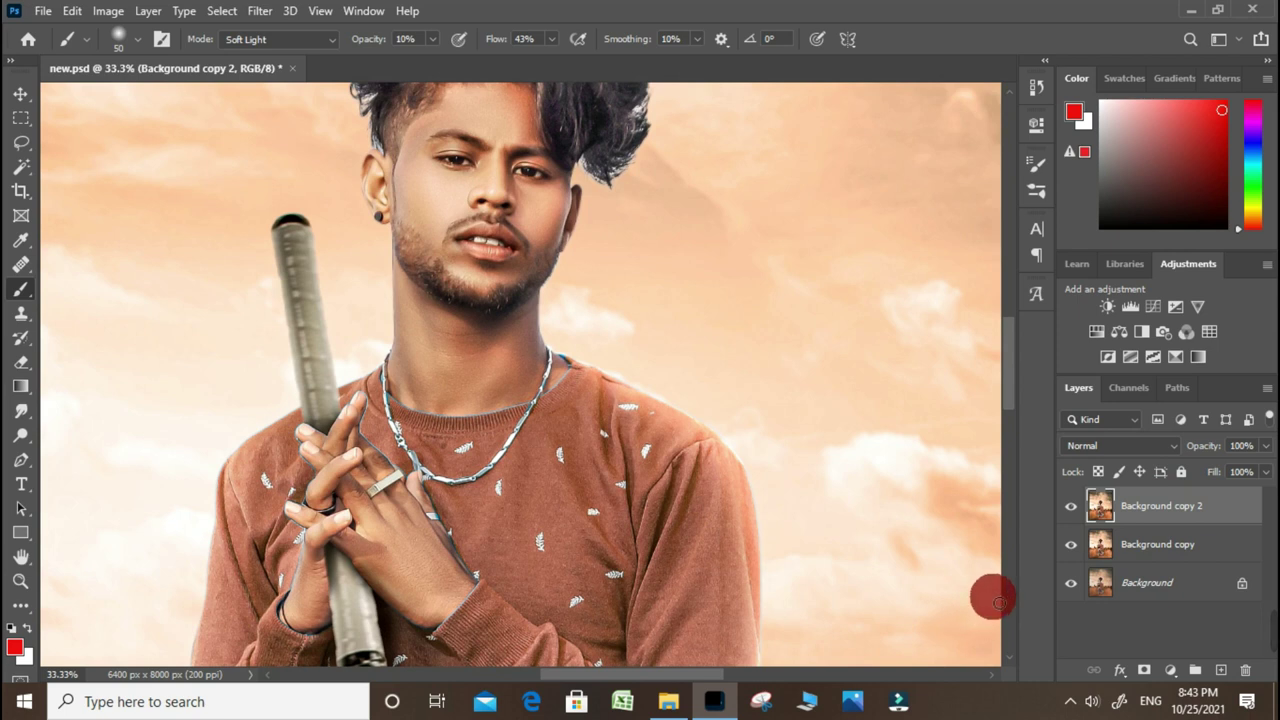
Fill Background copy 2 with 50% gray and set its blend mode to Overlay
key("shift+F5")
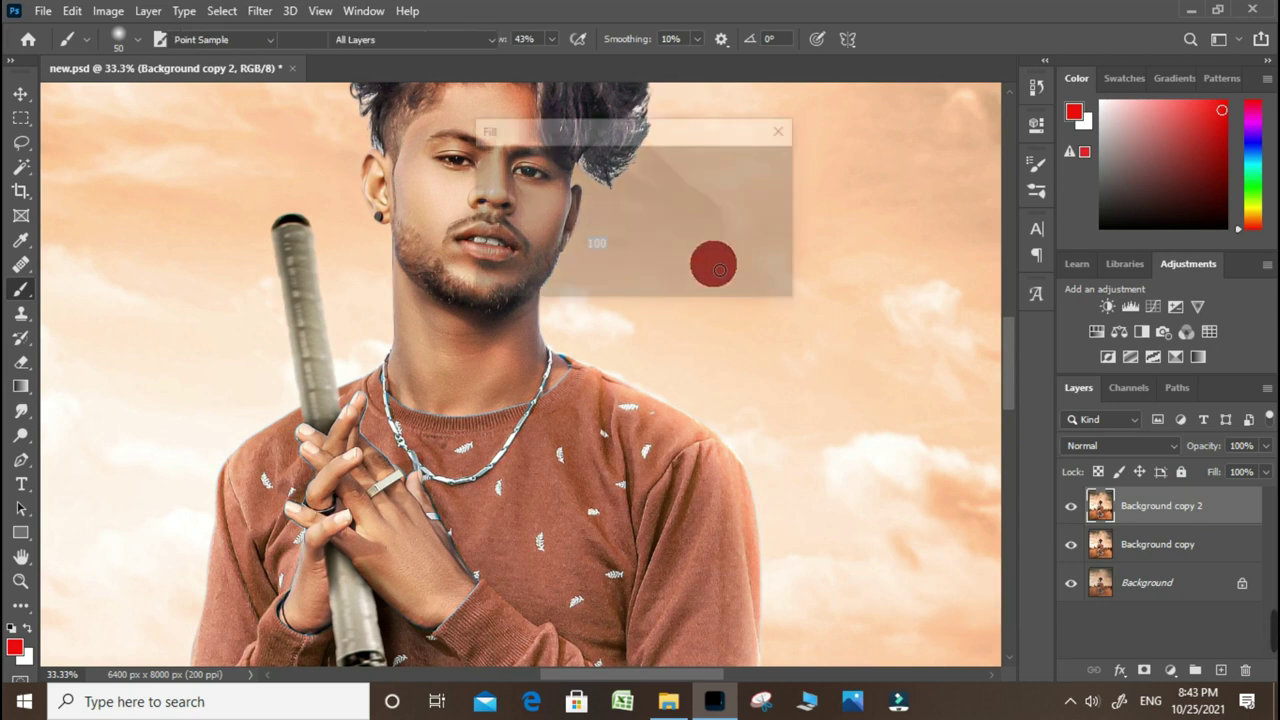
left_click(758, 168)
left_click(1133, 448)
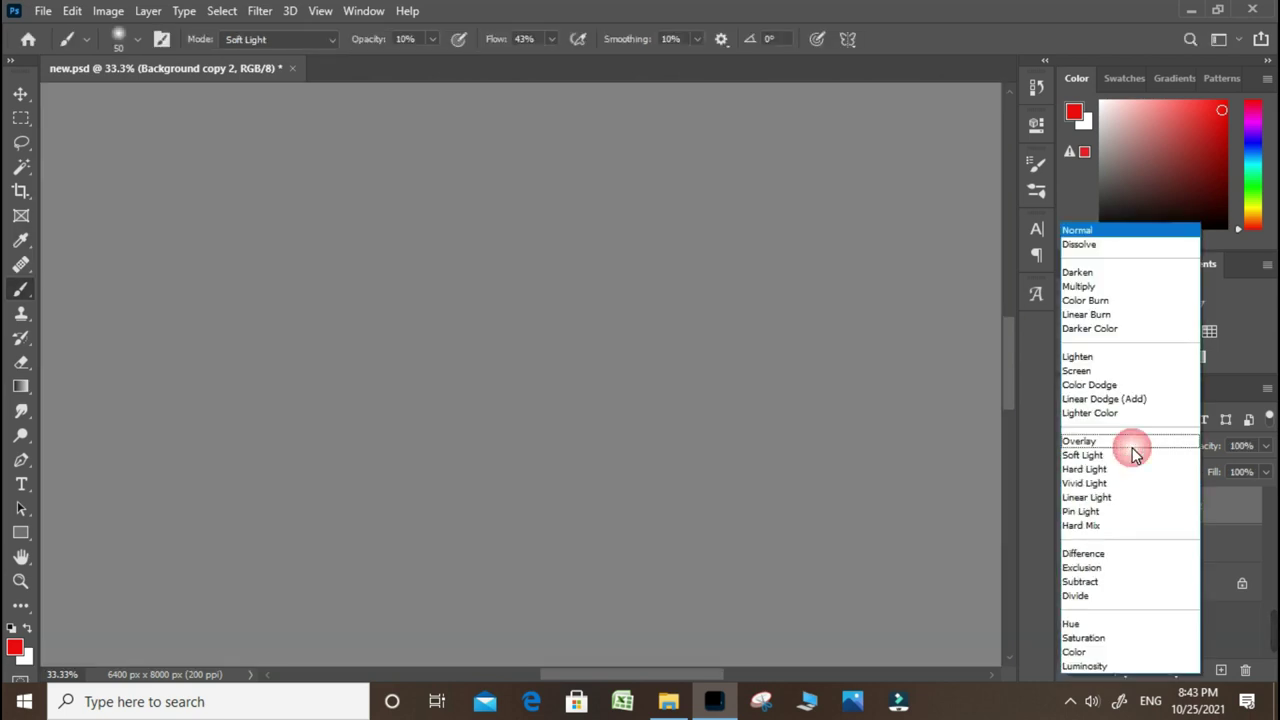
left_click(1134, 440)
left_click(1178, 556)
left_click(1168, 510)
Set dodge exposure to 77% and lighten the sweater sleeves and chest
scroll(290, 450, "down", 5)
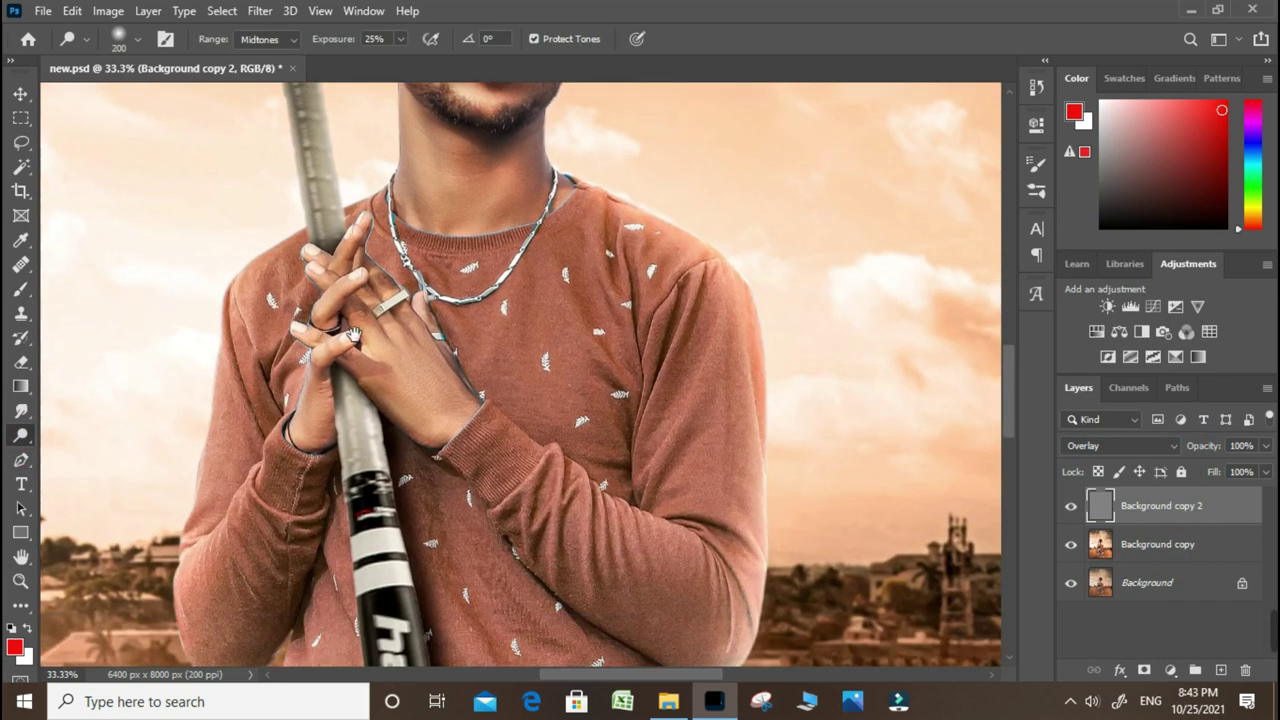
scroll(290, 450, "down", 1)
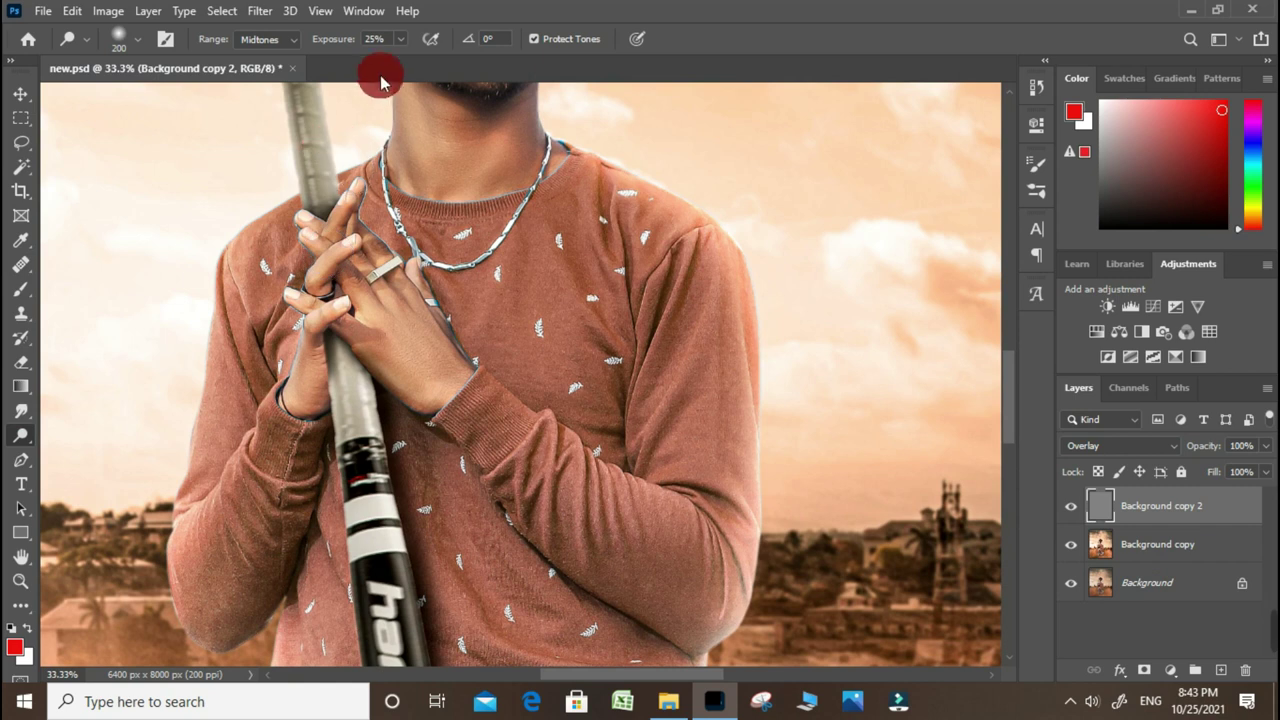
left_click(400, 38)
left_click_drag(397, 60, 446, 60)
left_click_drag(712, 287, 718, 610)
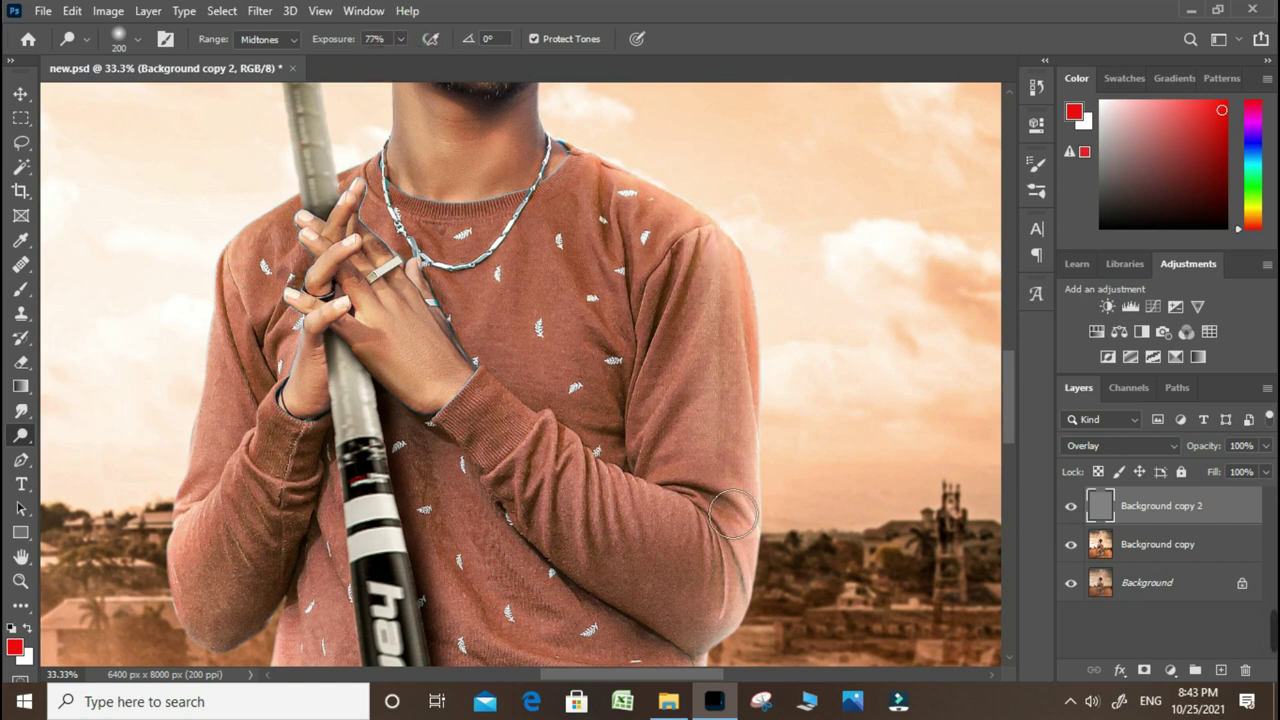
left_click_drag(491, 443, 653, 513)
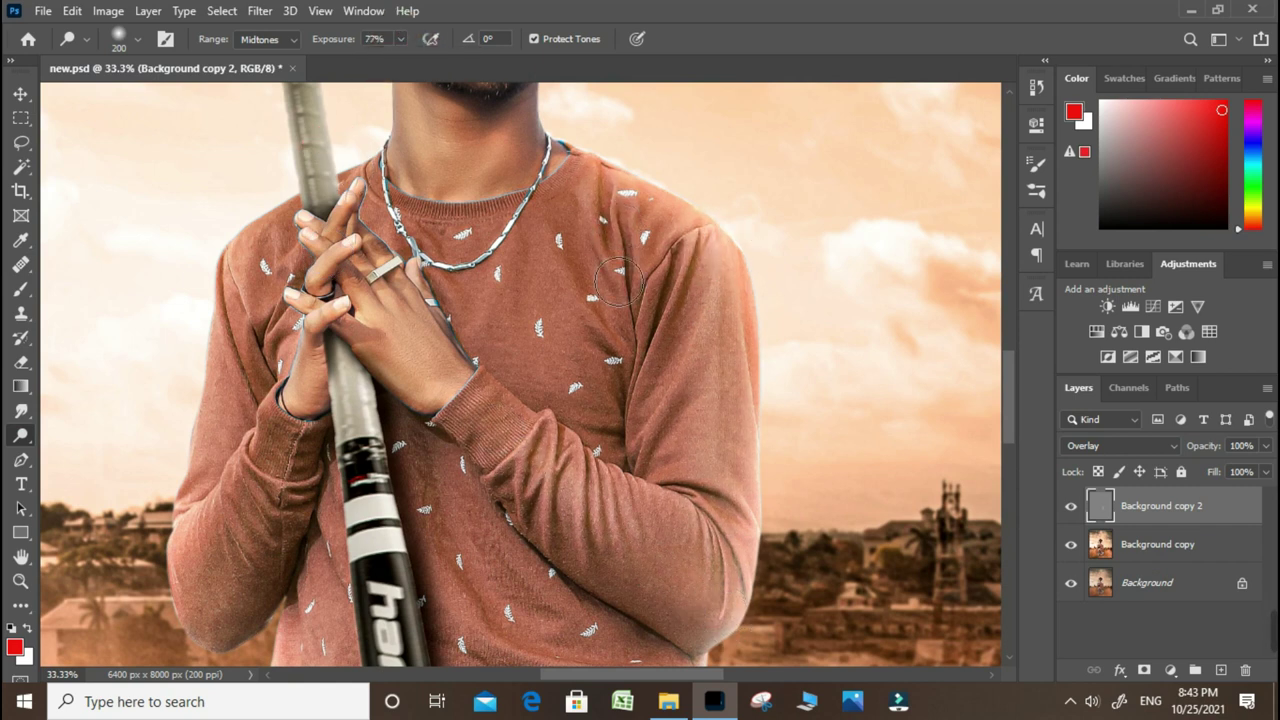
left_click_drag(617, 281, 620, 460)
left_click_drag(485, 230, 450, 318)
left_click_drag(290, 255, 277, 508)
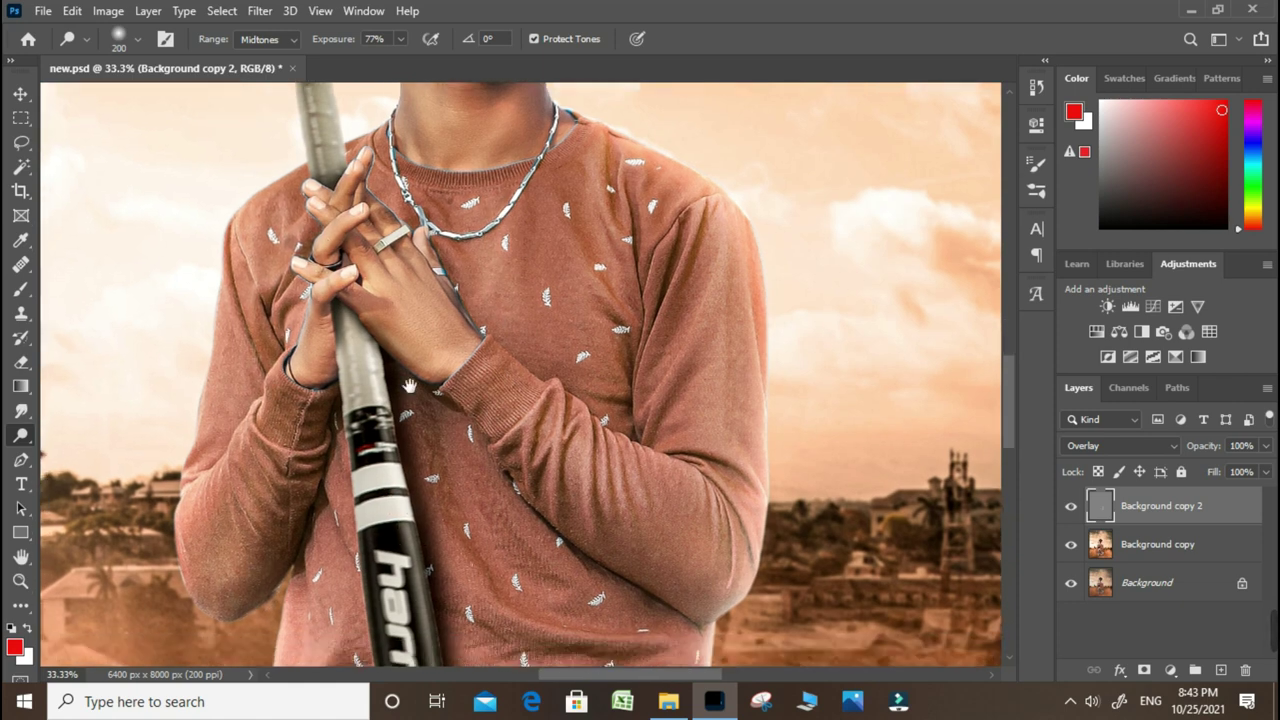
Dodge the rest of the sweater and both legs of the jeans
scroll(400, 548, "down", 5)
left_click_drag(443, 266, 470, 350)
left_click_drag(615, 387, 641, 410)
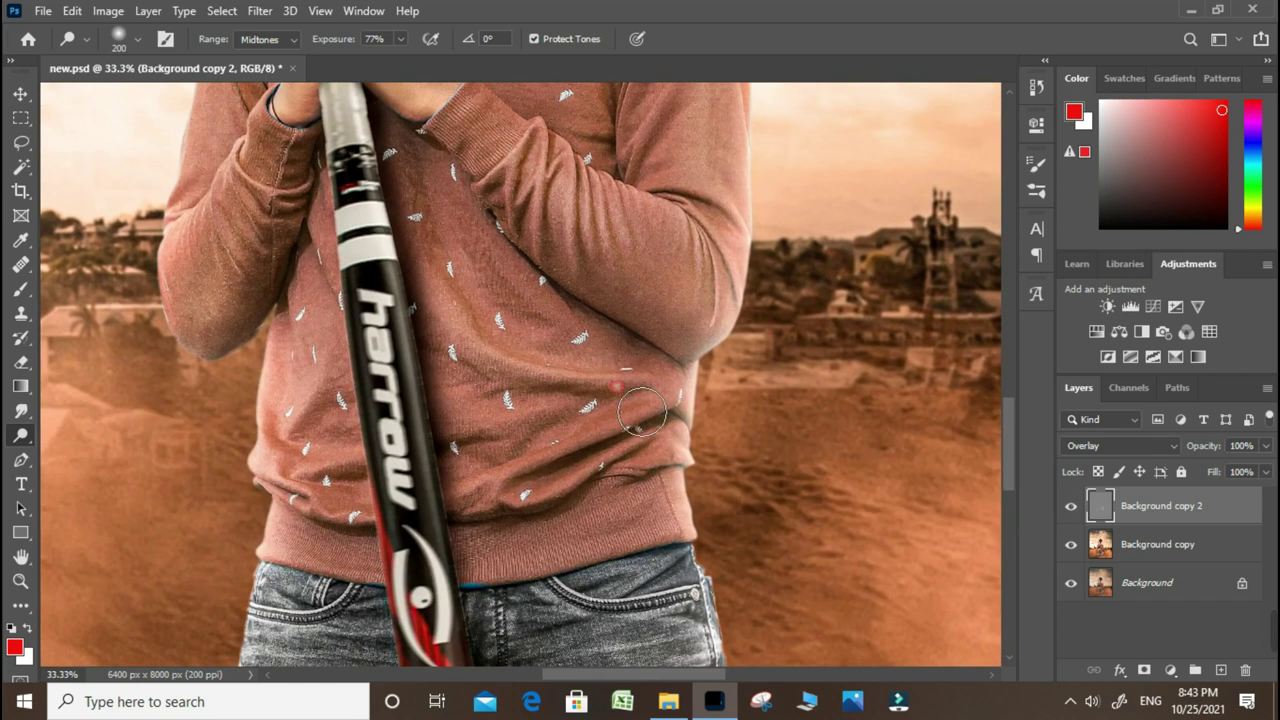
left_click_drag(652, 529, 470, 560)
scroll(560, 540, "down", 7)
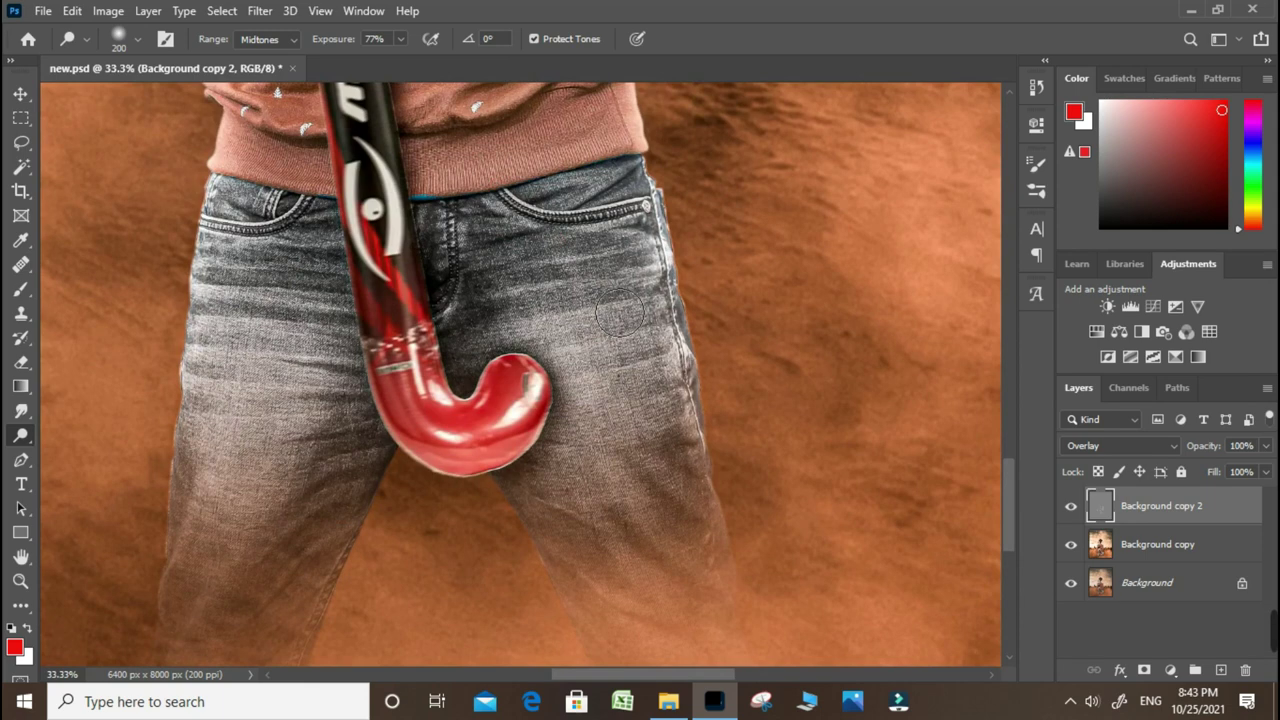
left_click_drag(595, 232, 670, 648)
left_click_drag(270, 240, 330, 565)
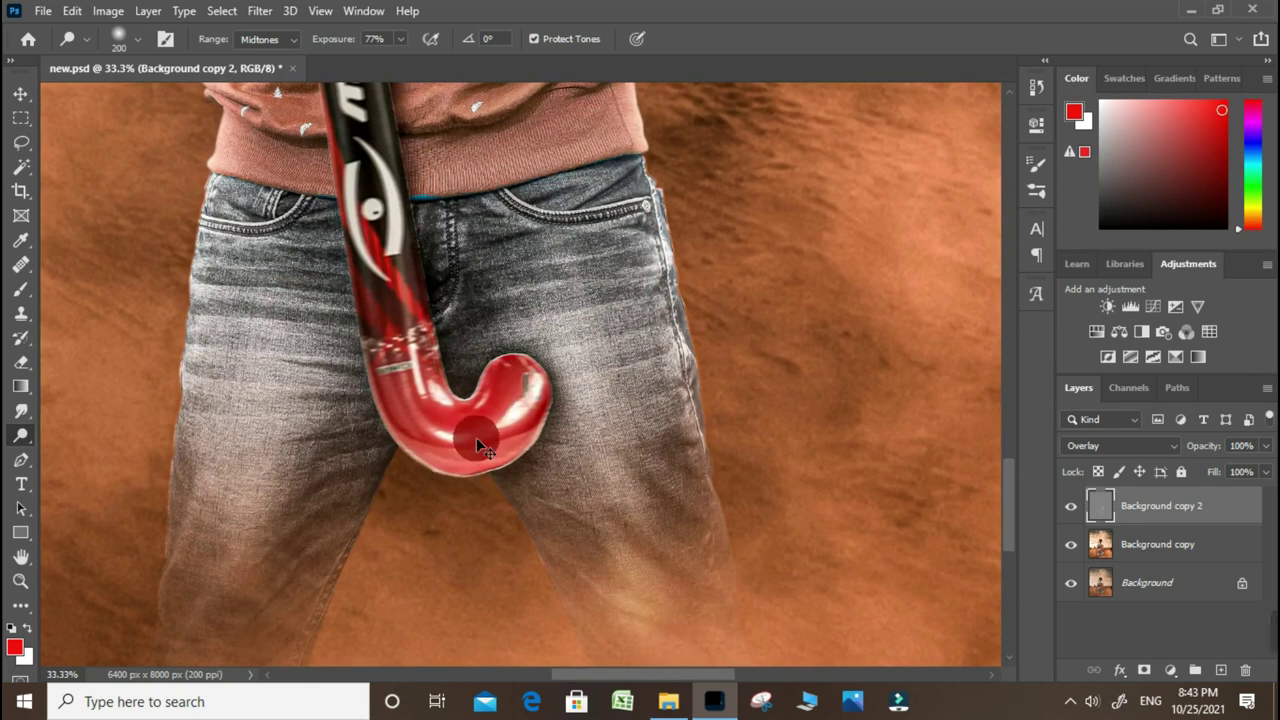
Dodge the man's left cheek, hair, forehead and neck
scroll(476, 437, "down", 1)
scroll(608, 500, "down", 2)
scroll(571, 557, "down", 1)
scroll(577, 571, "down", 1)
scroll(584, 490, "up", 1)
scroll(544, 411, "up", 1)
scroll(508, 325, "up", 2)
scroll(508, 325, "up", 1)
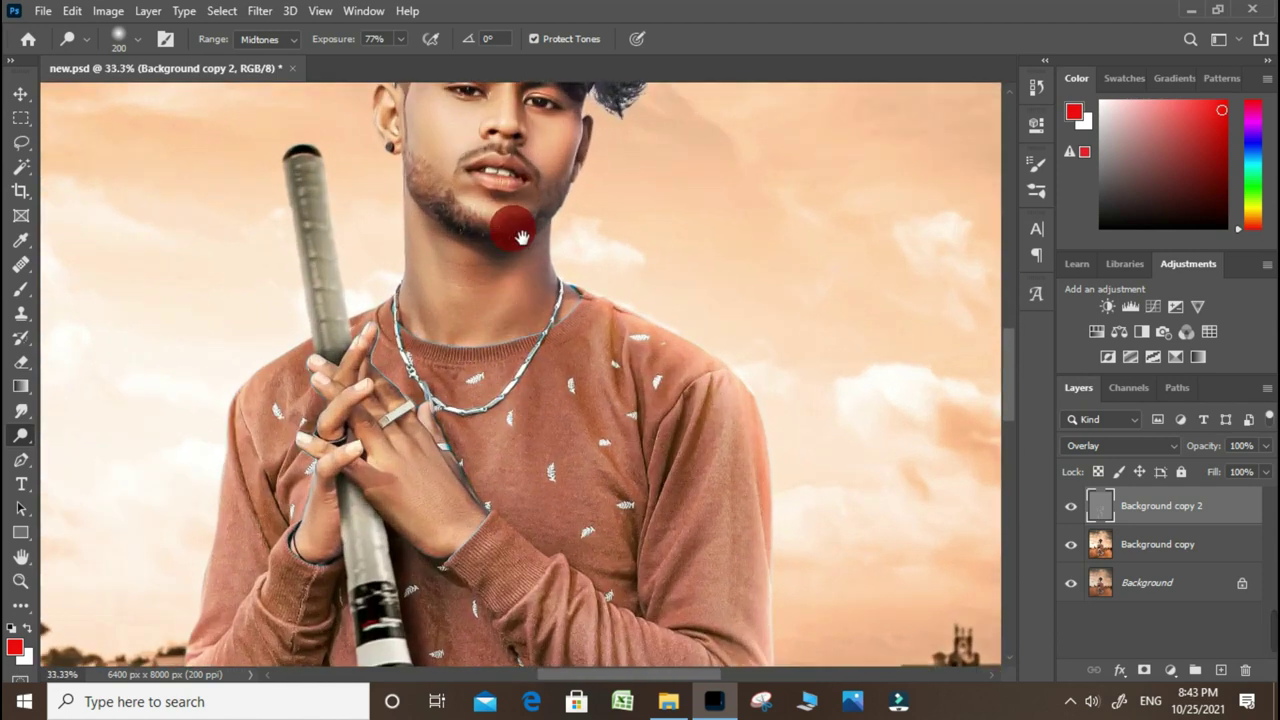
left_click_drag(521, 237, 532, 333)
left_click_drag(423, 217, 530, 230)
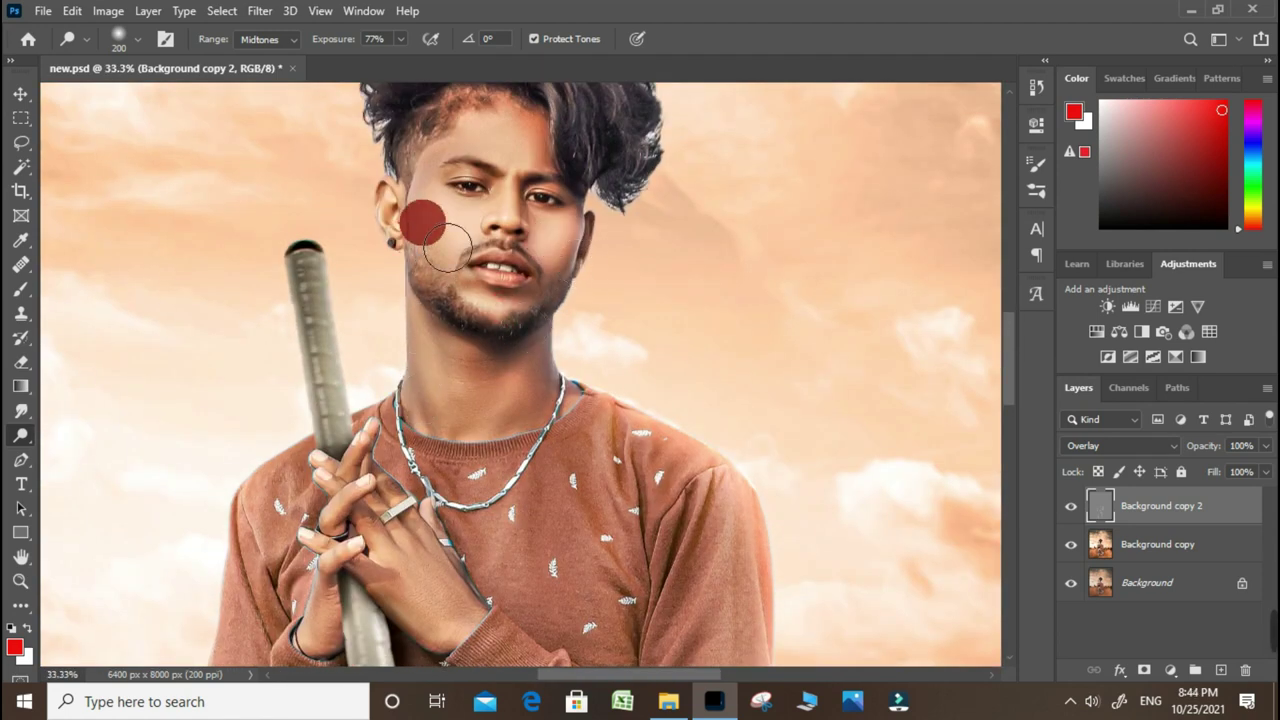
left_click_drag(608, 134, 526, 137)
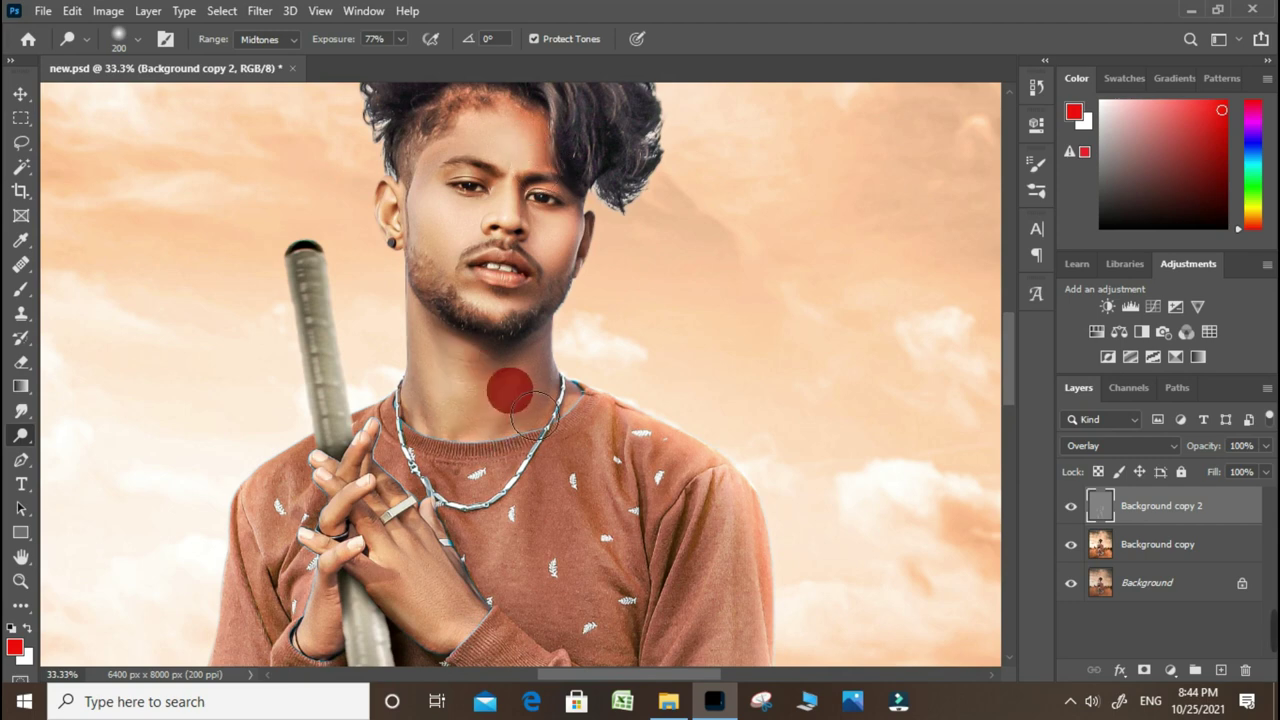
left_click_drag(478, 378, 565, 362)
Zoom out to the whole image and lower the gray layer's opacity to 87%
key("ctrl+minus")
key("ctrl+minus")
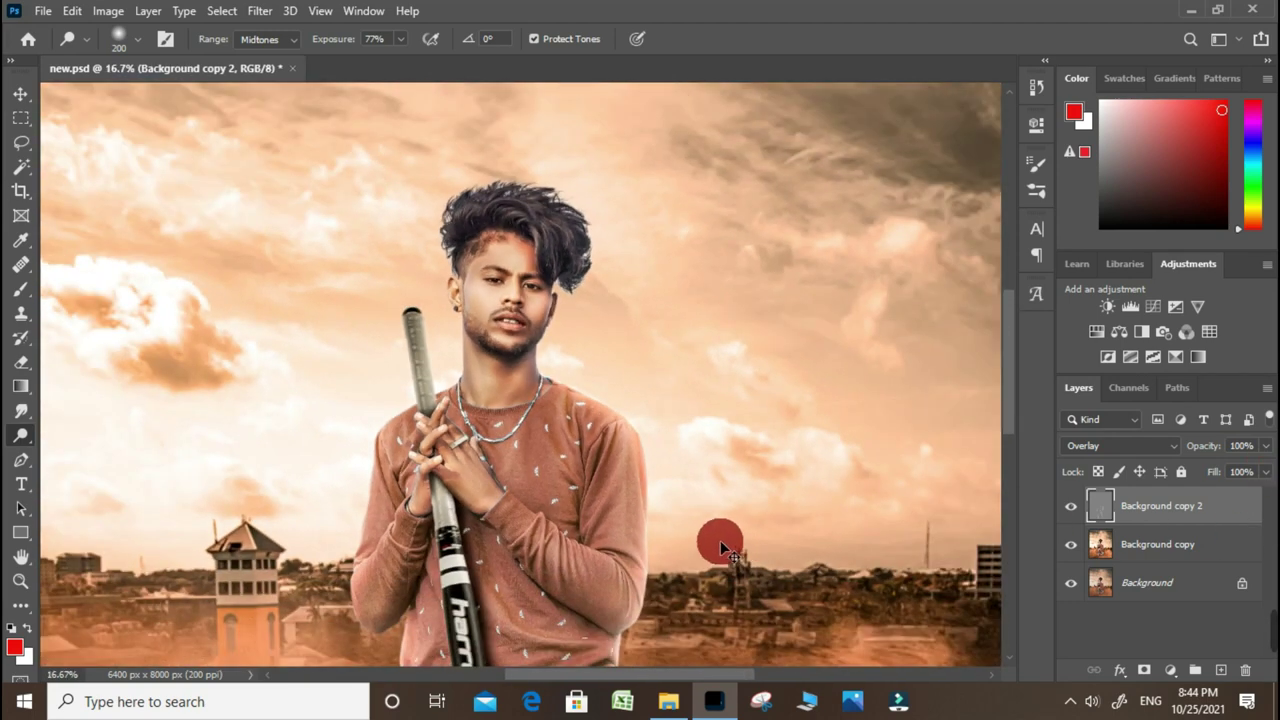
key("ctrl+minus")
key("ctrl+minus")
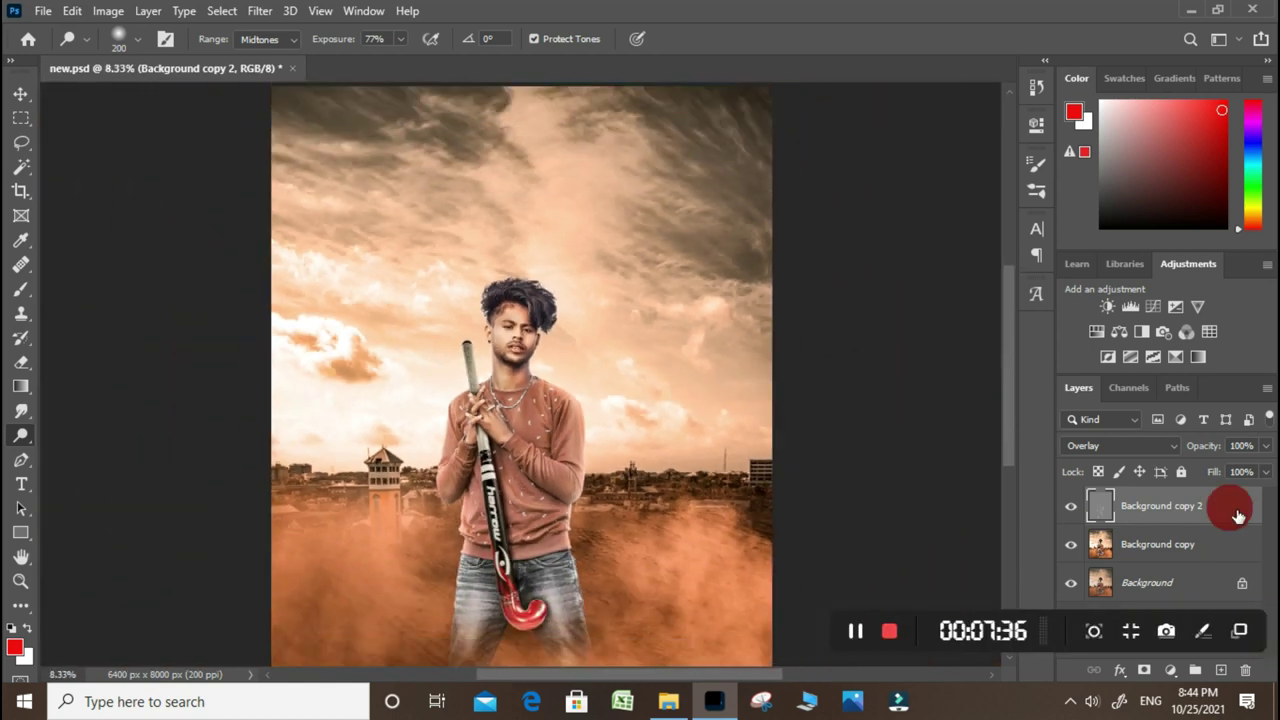
left_click(1265, 446)
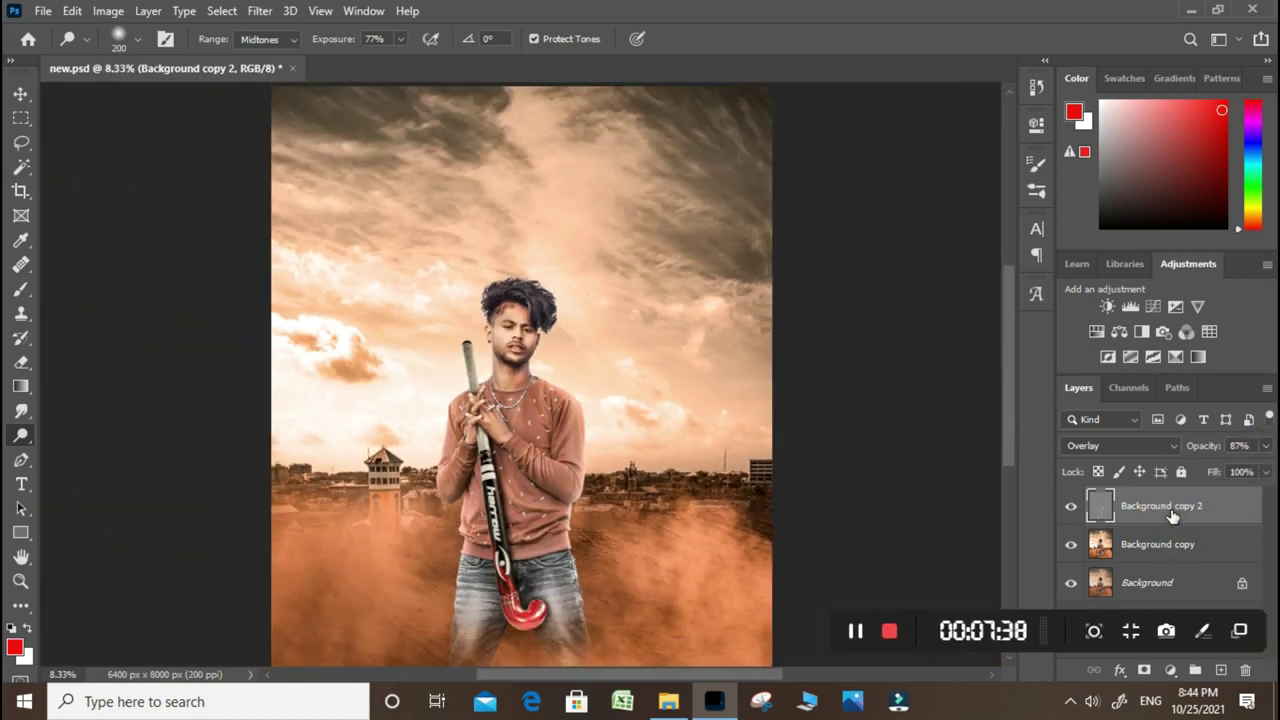
Merge the gray Overlay layer down into Background copy
right_click(1172, 514)
left_click(1015, 551)
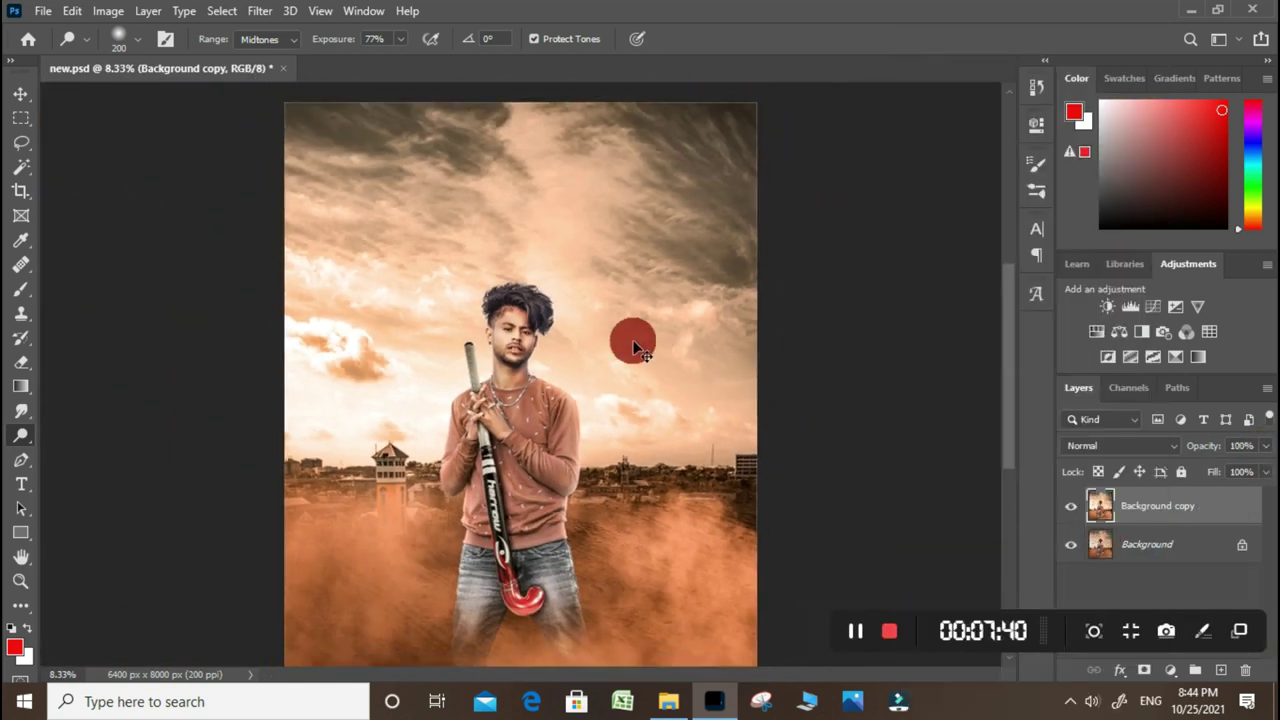
scroll(620, 350, "down", 1)
scroll(606, 370, "up", 2)
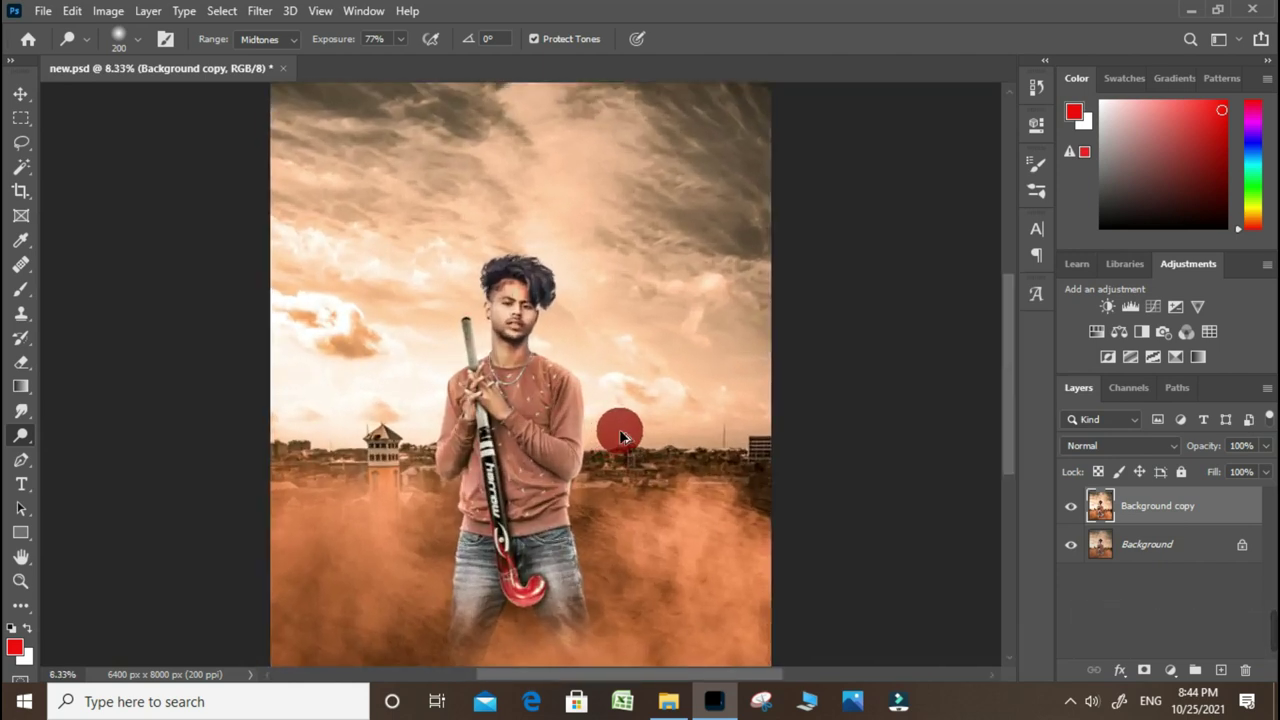
Save the image as JPEG 'walll' at quality 12, then minimize Photoshop
key("ctrl+shift+s")
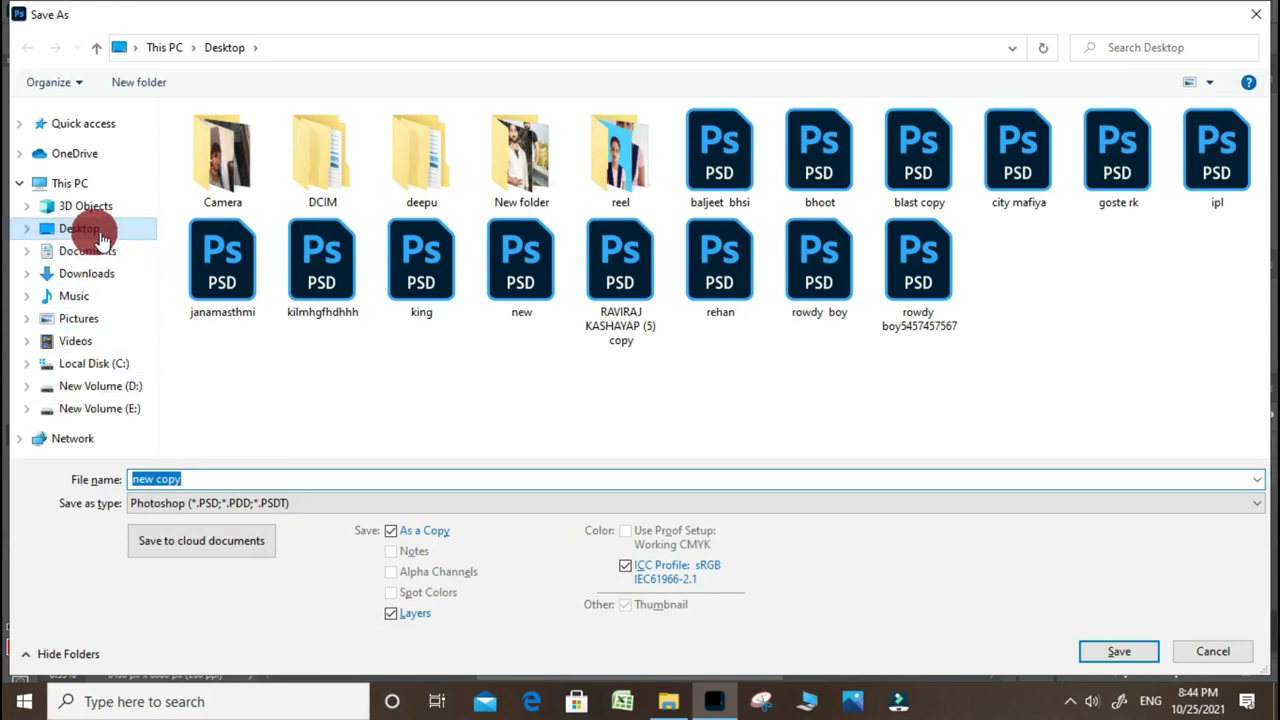
left_click(263, 505)
left_click(235, 315)
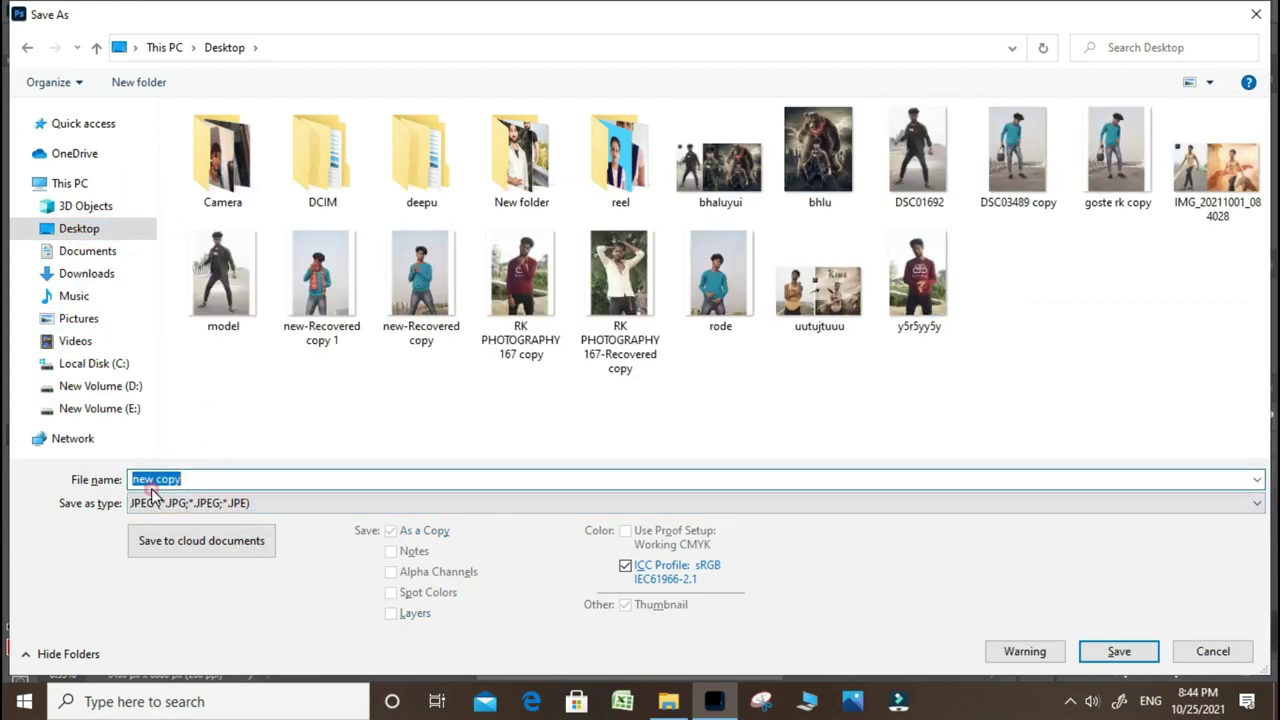
type("wall")
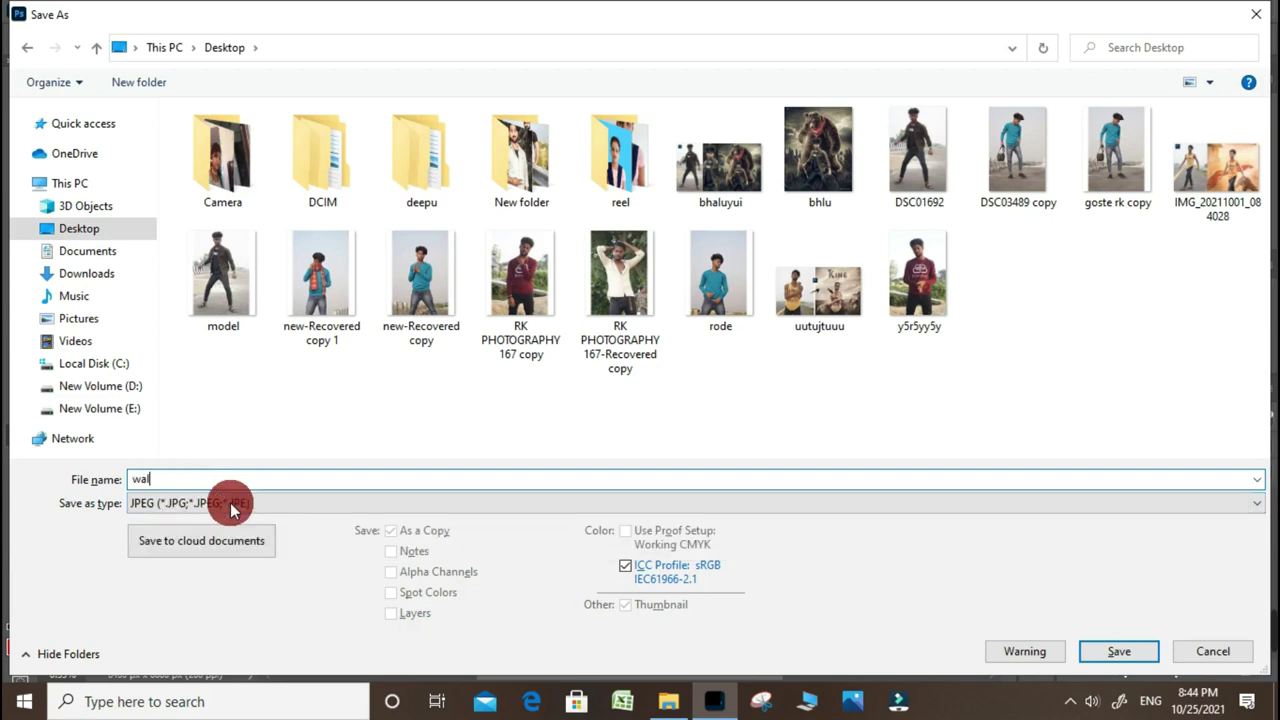
type("l")
key("Return")
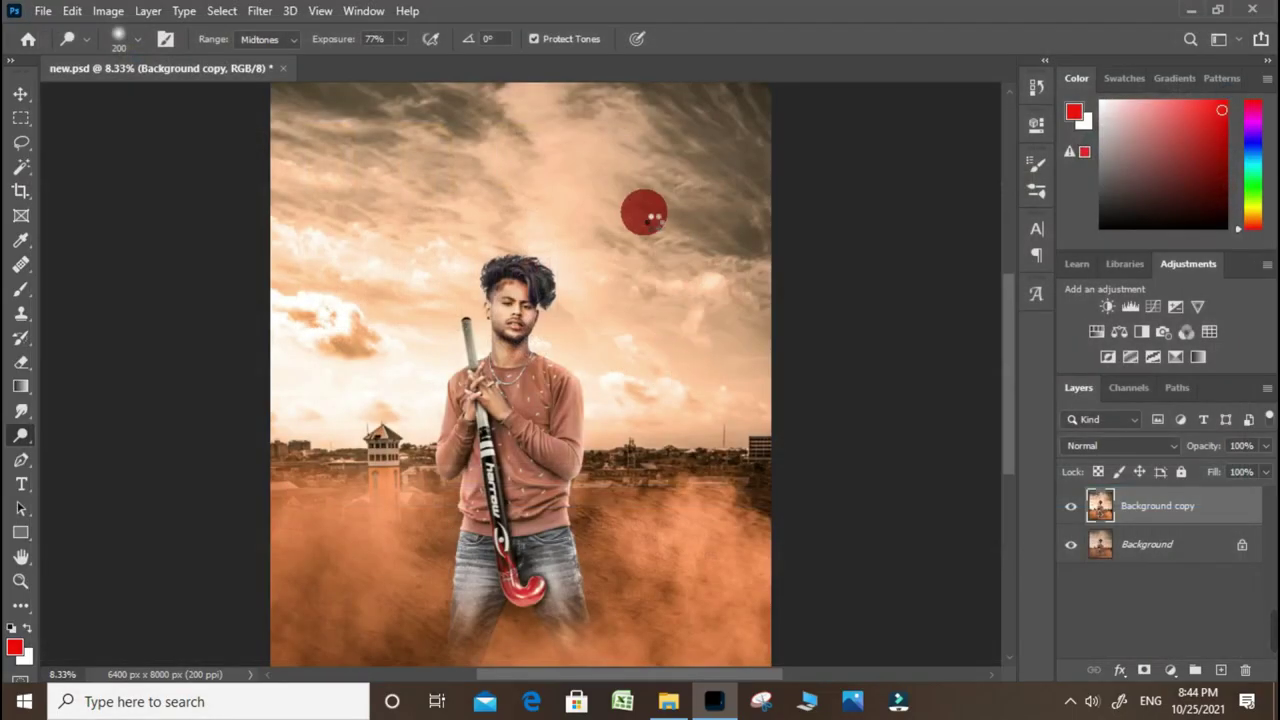
type("12")
left_click(740, 157)
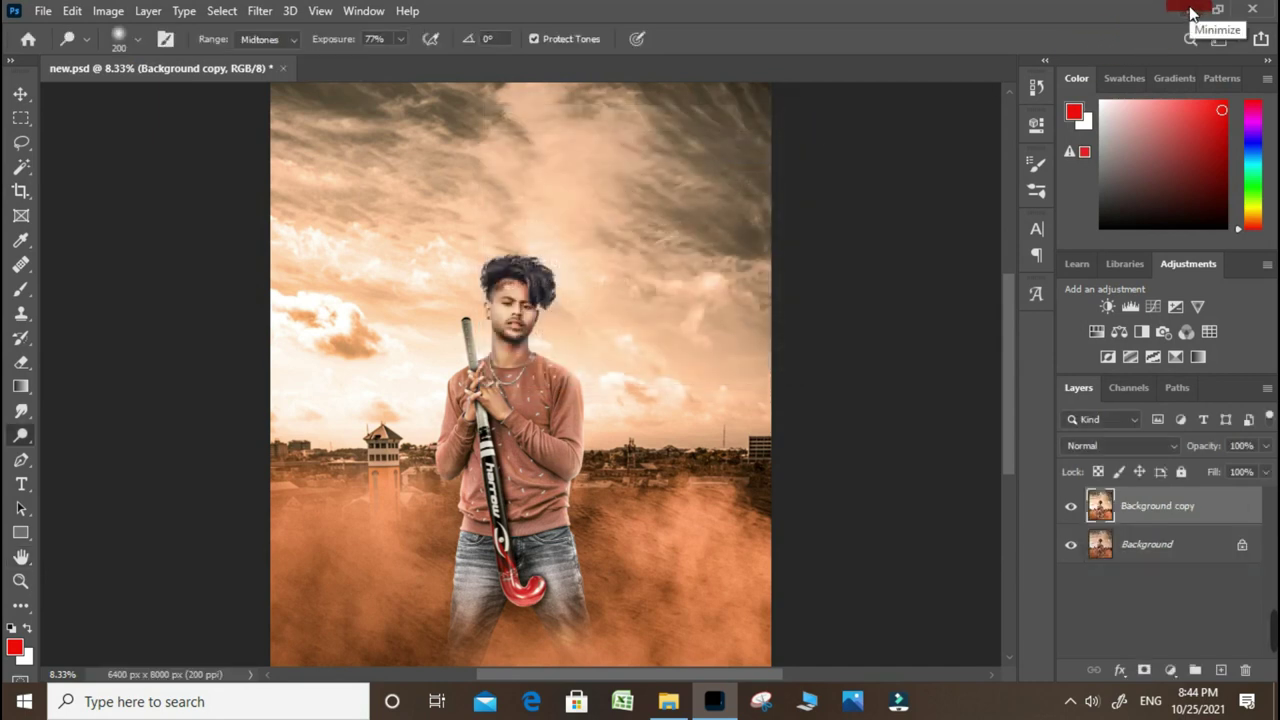
left_click(1191, 10)
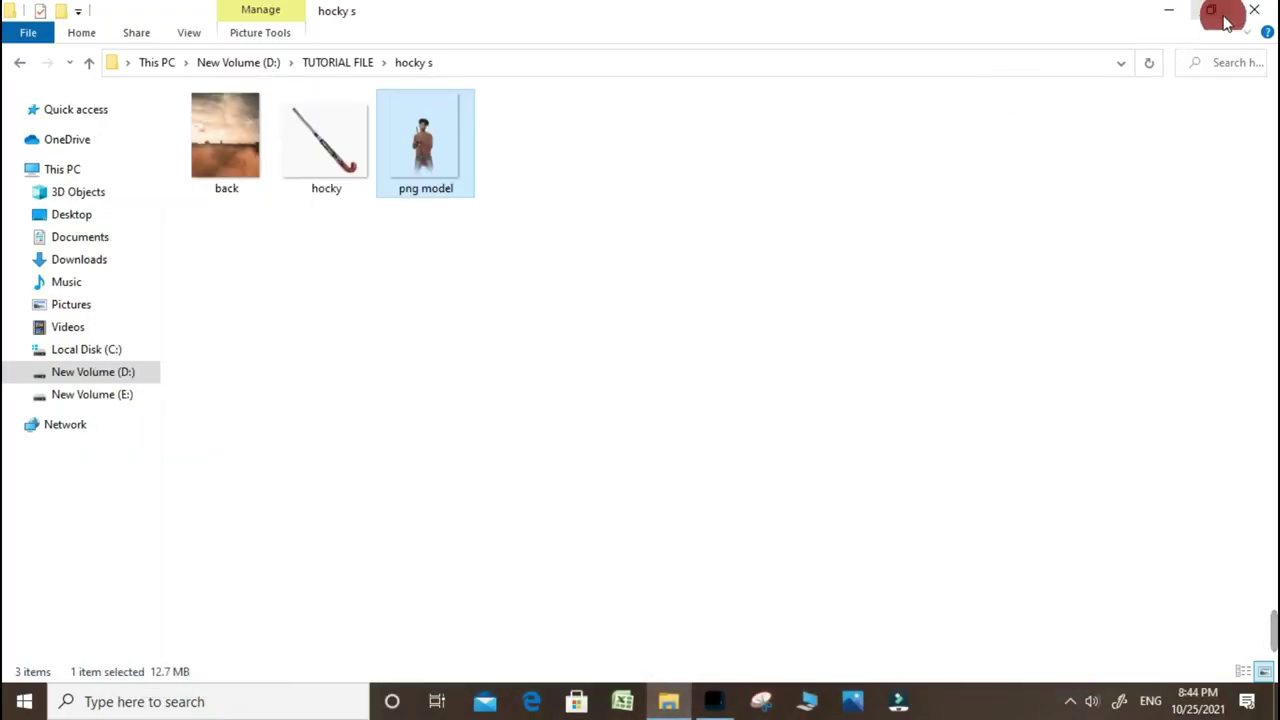